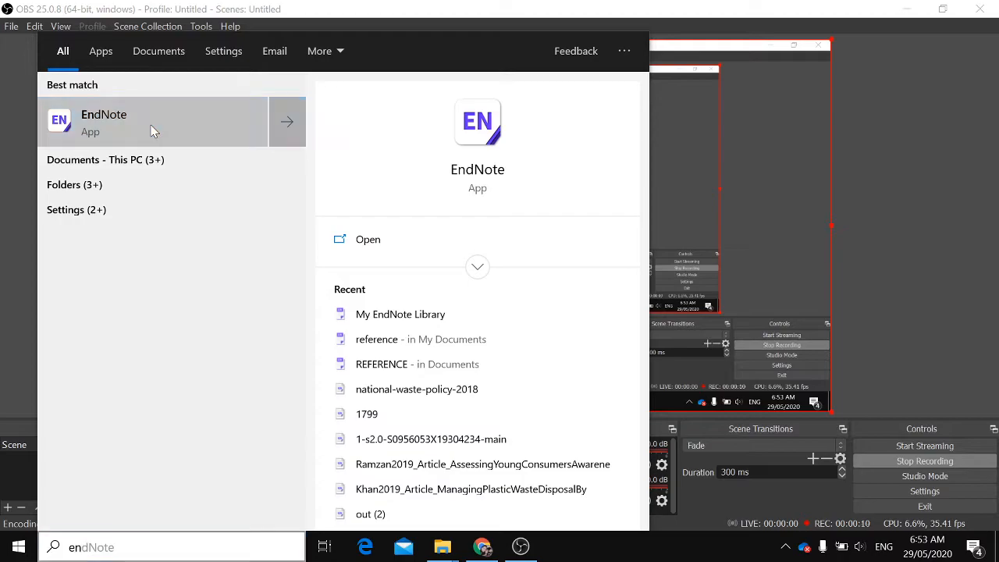
Switch to EndNote X9
click(472, 551)
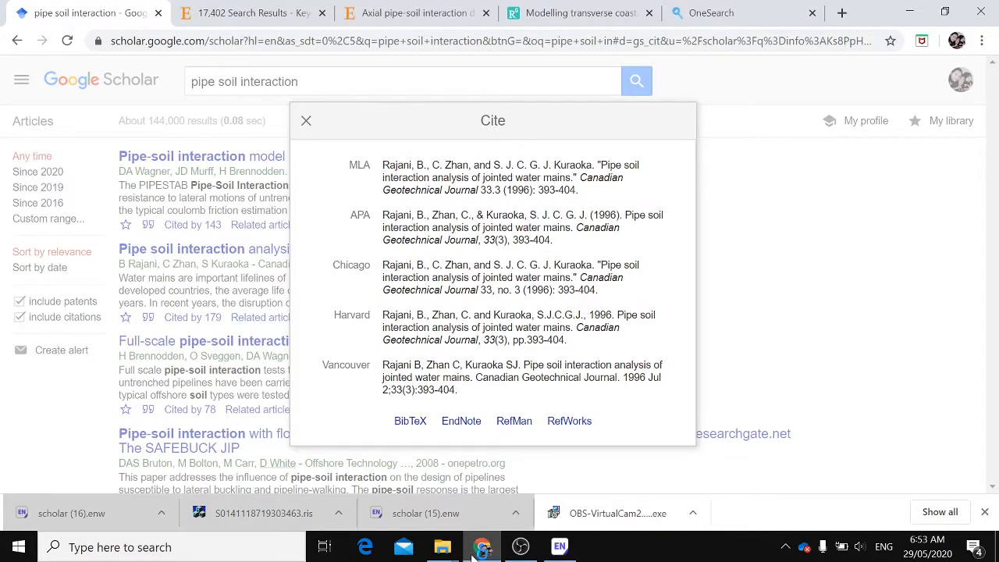
click(560, 549)
click(609, 311)
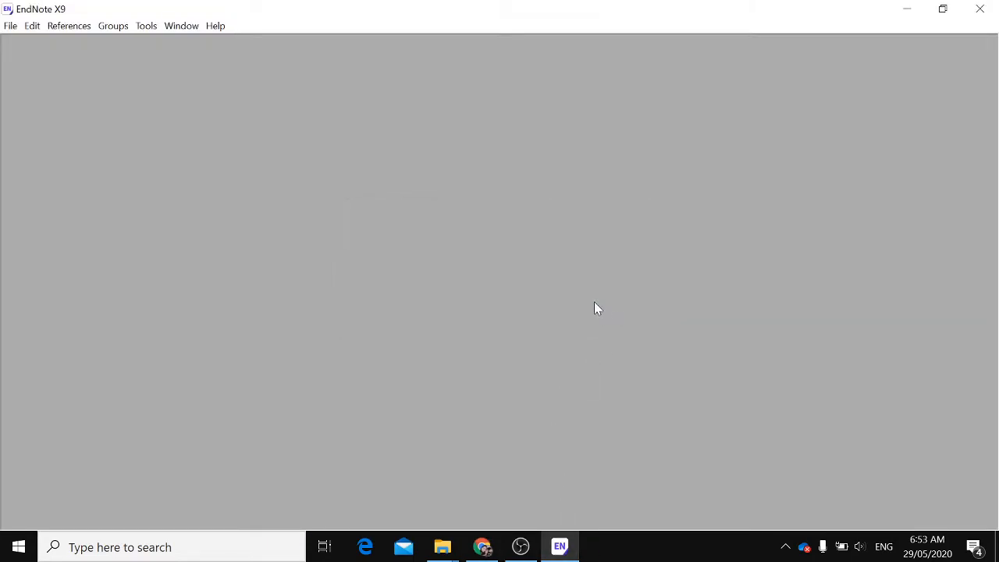
Create a new EndNote library named jurnal in the Documents folder
click(11, 27)
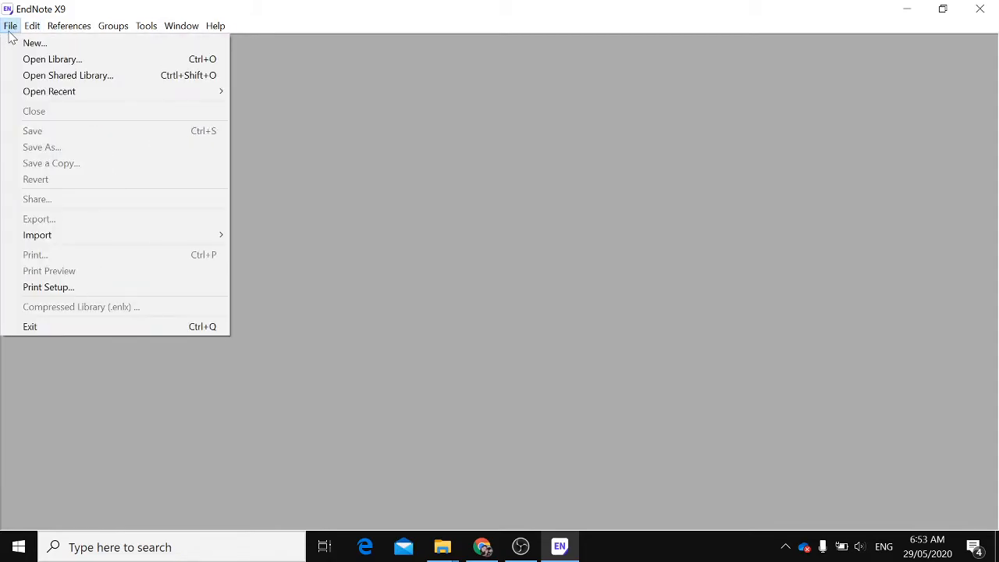
click(32, 44)
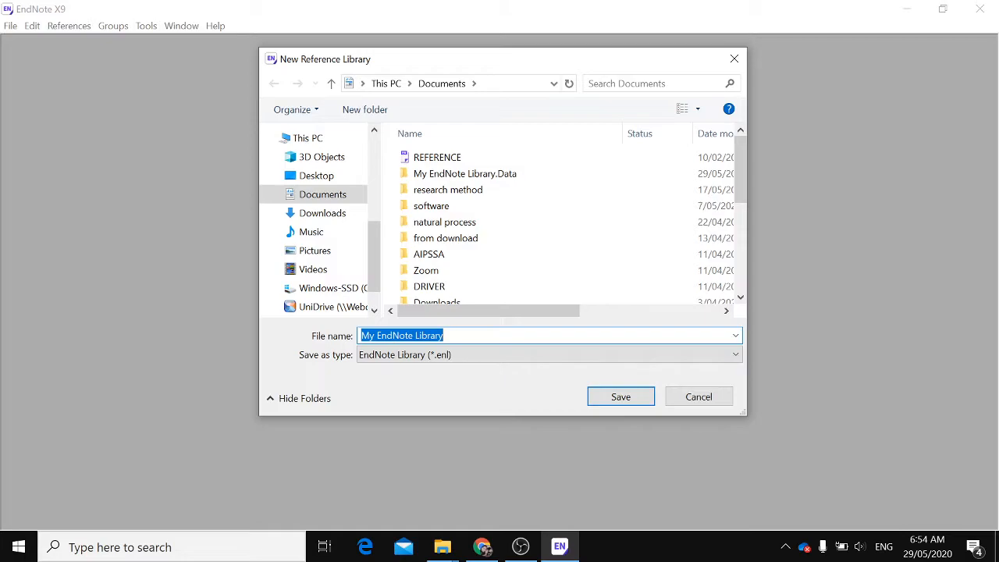
text(jurnal)
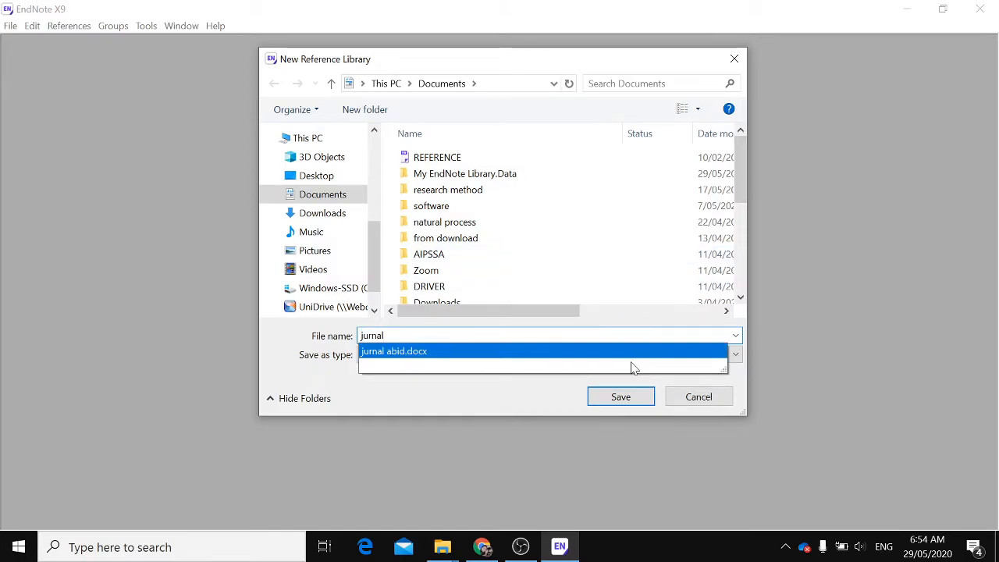
click(597, 398)
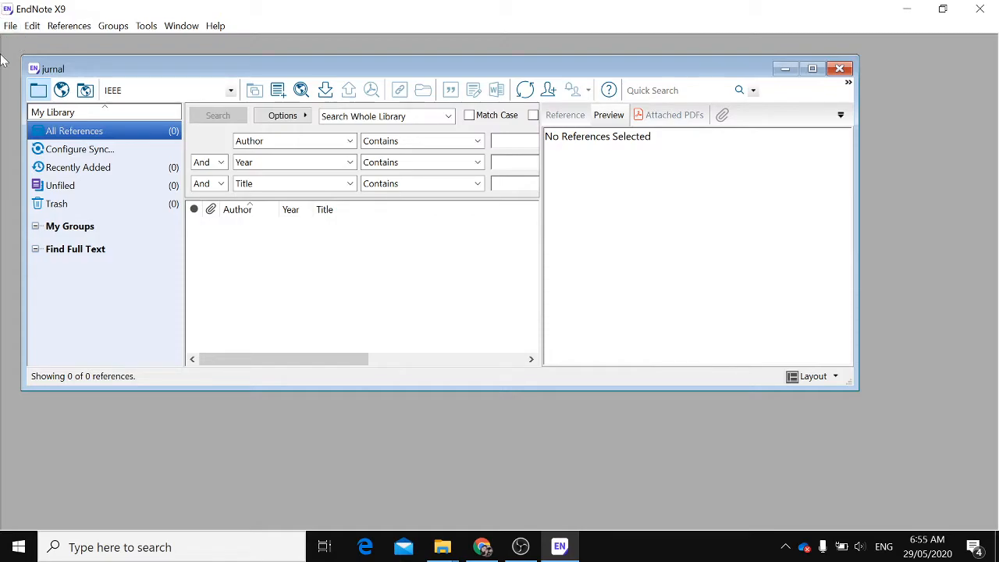
Maximize the jurnal library window
click(813, 68)
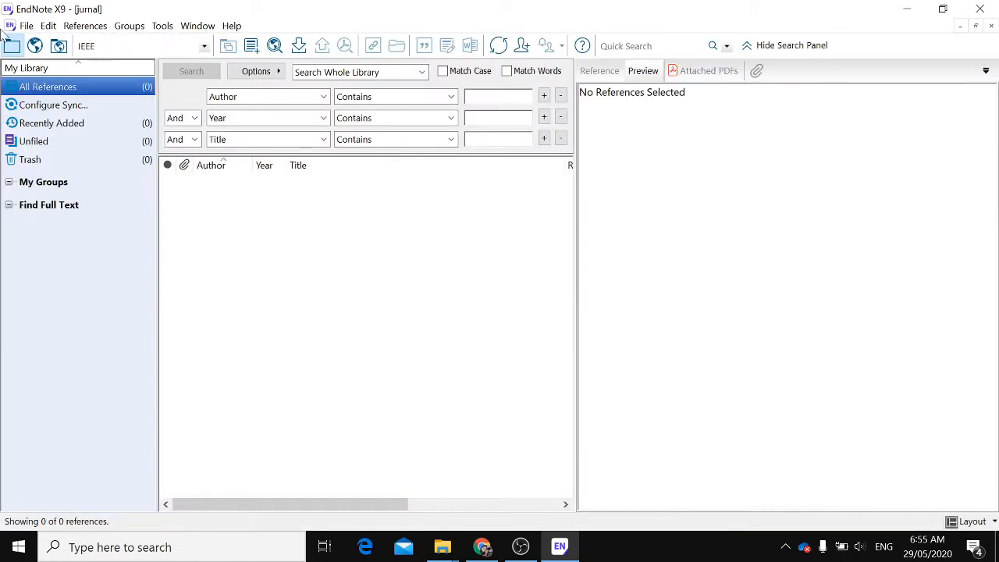
click(27, 25)
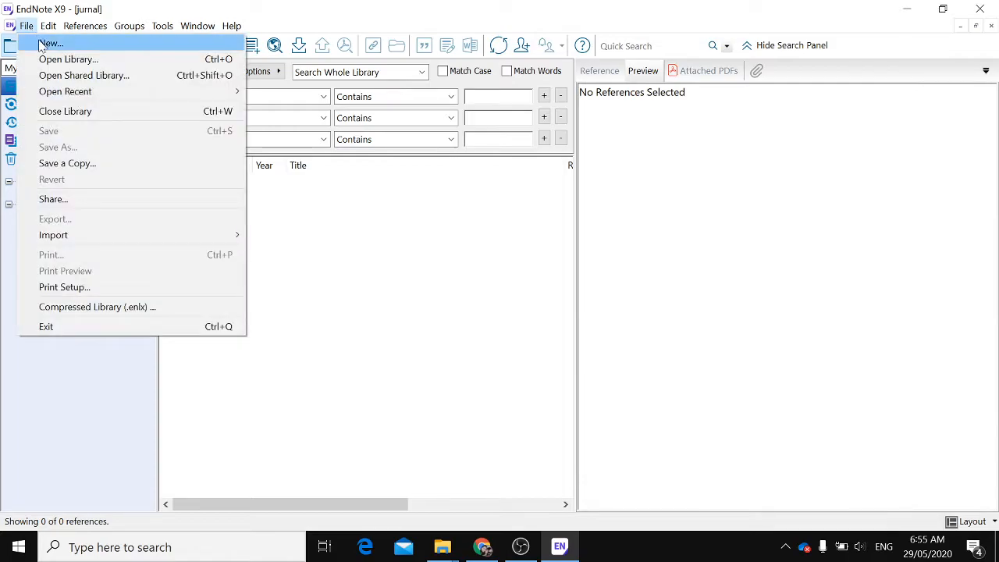
mouse_move(55, 29)
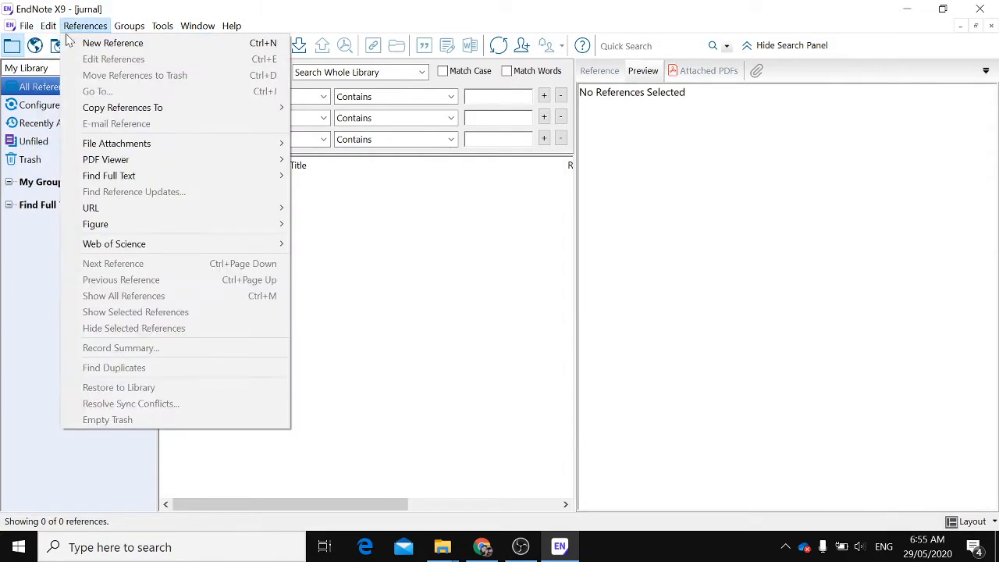
click(432, 285)
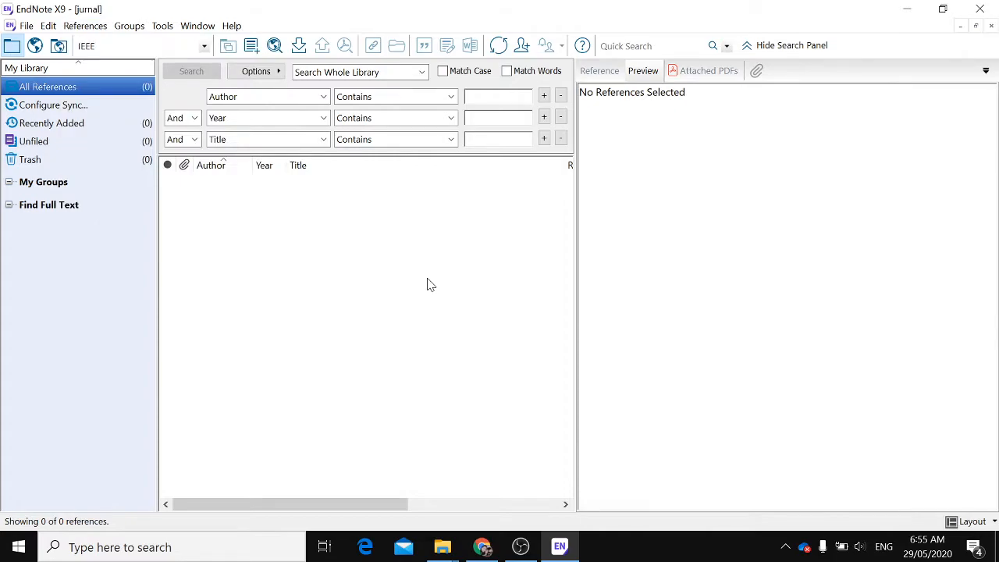
Set the library's output style to APA 6th and browse the full list of available styles
click(204, 47)
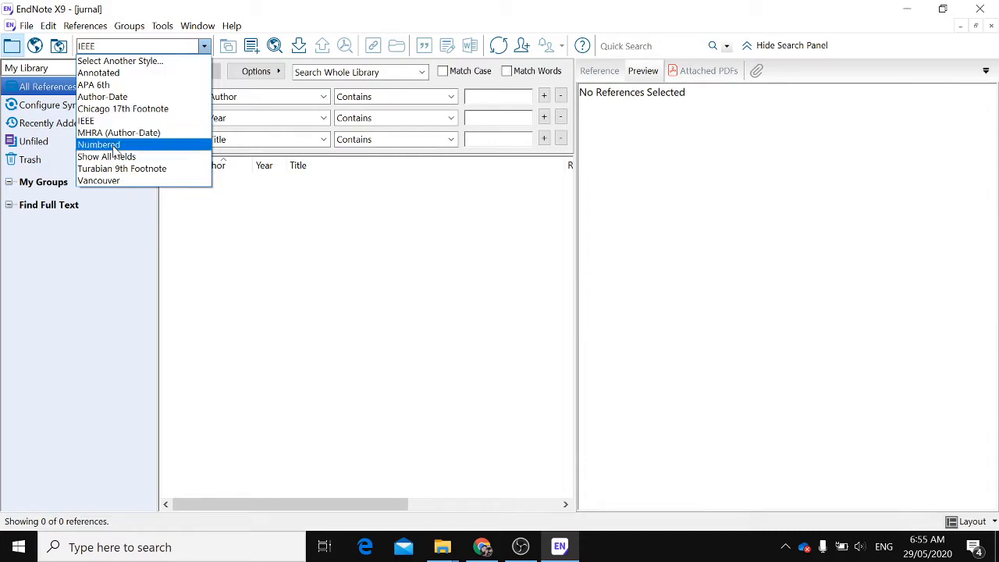
click(109, 87)
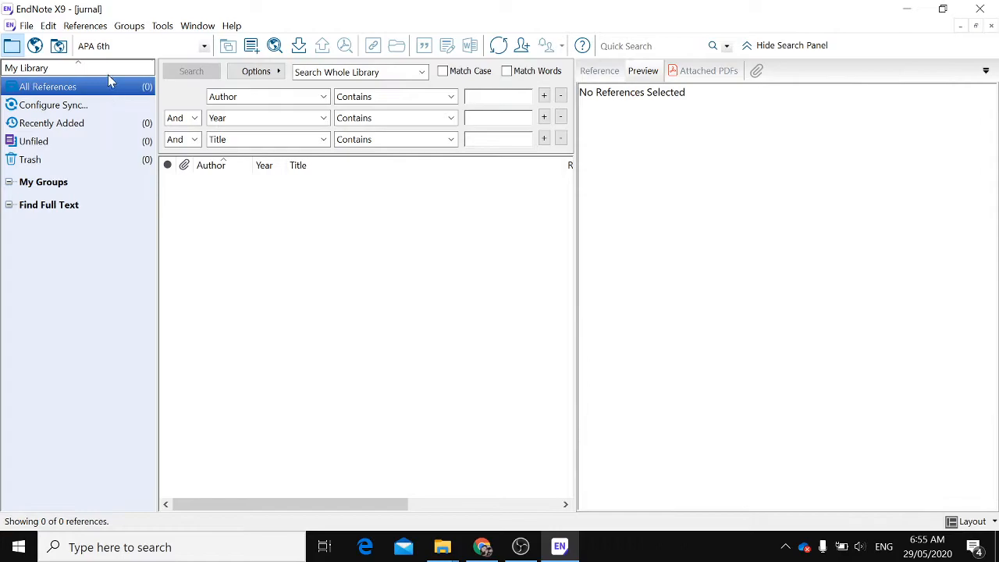
click(203, 46)
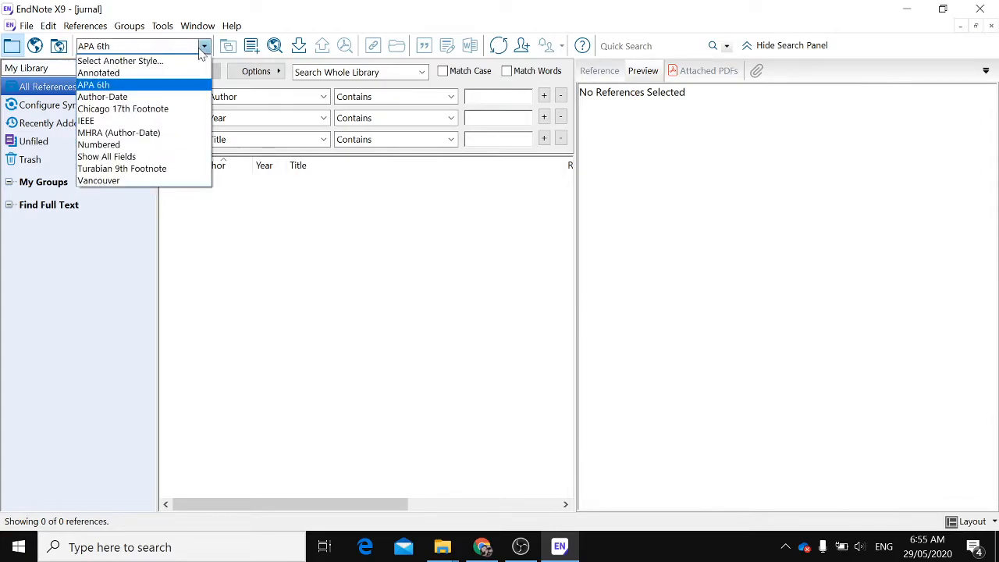
click(113, 61)
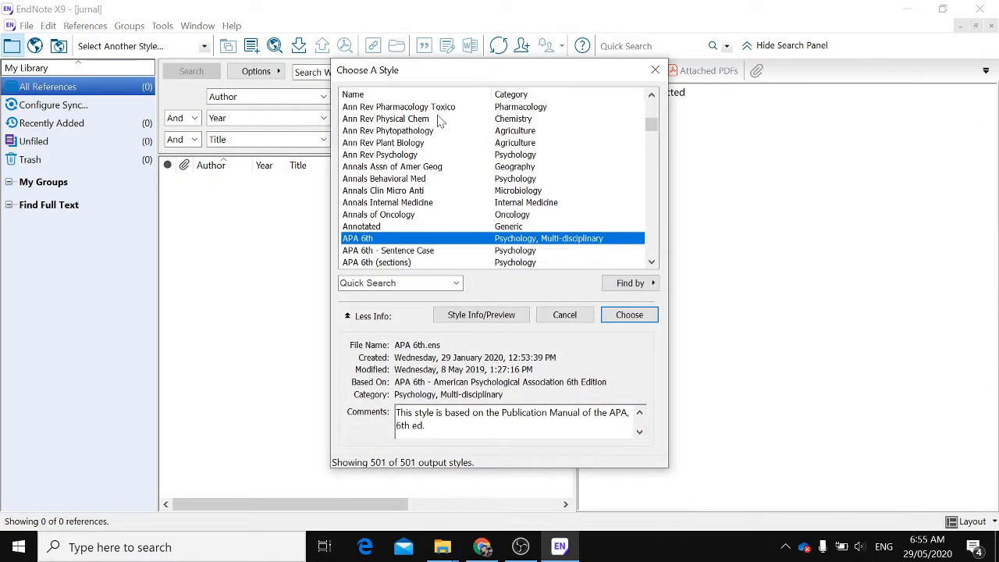
mouse_move(651, 129)
mouse_down()
mouse_move(653, 87)
mouse_move(653, 258)
mouse_up()
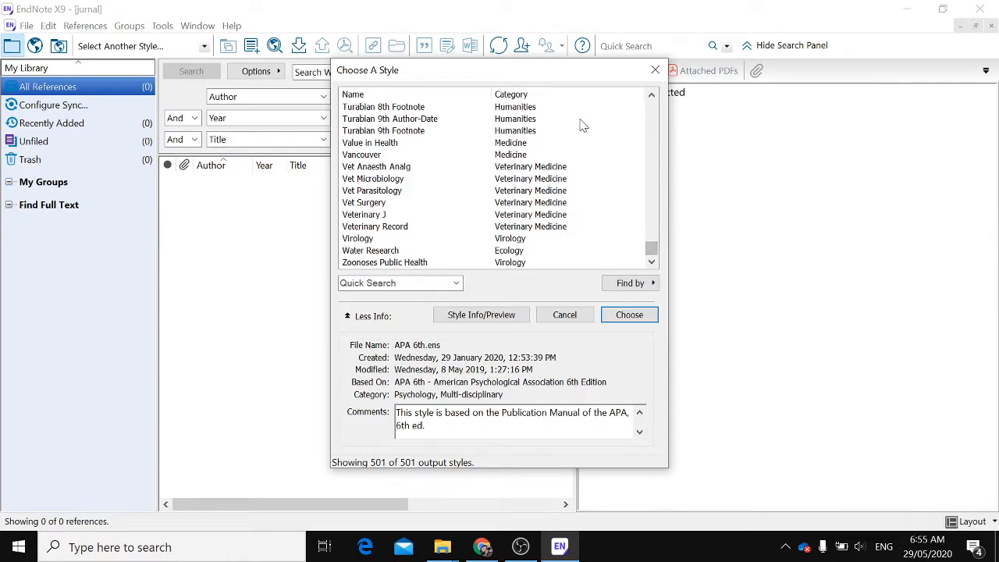
click(654, 72)
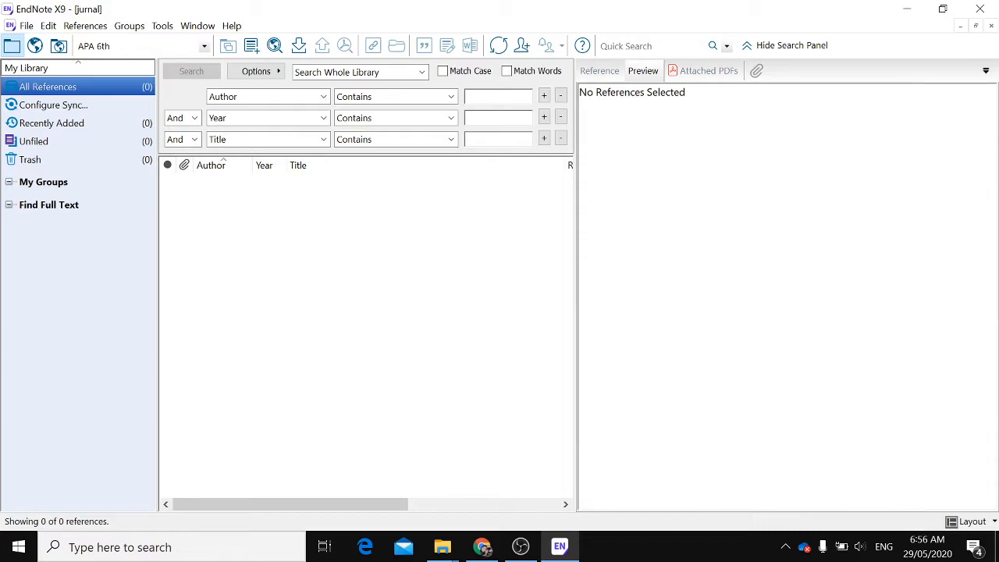
Open a new reference form, scroll through its fields, and close it
click(251, 47)
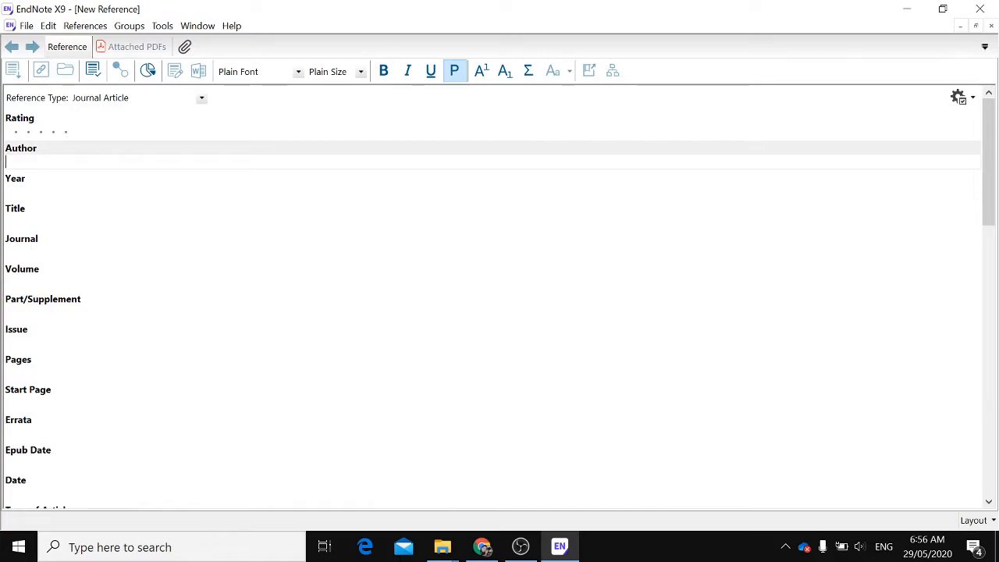
scroll(49, 223, down, 1)
scroll(49, 224, down, 5)
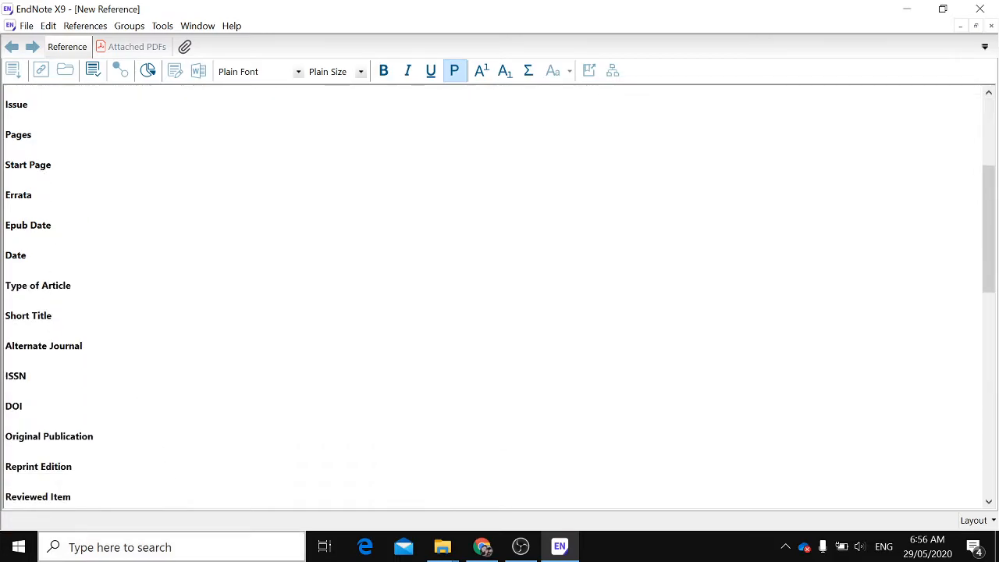
scroll(98, 476, down, 6)
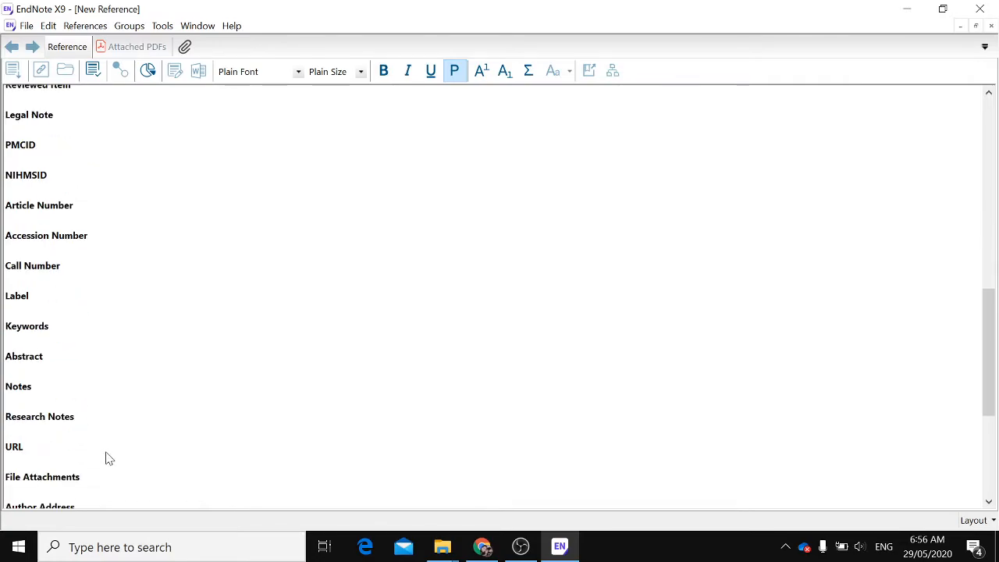
click(993, 30)
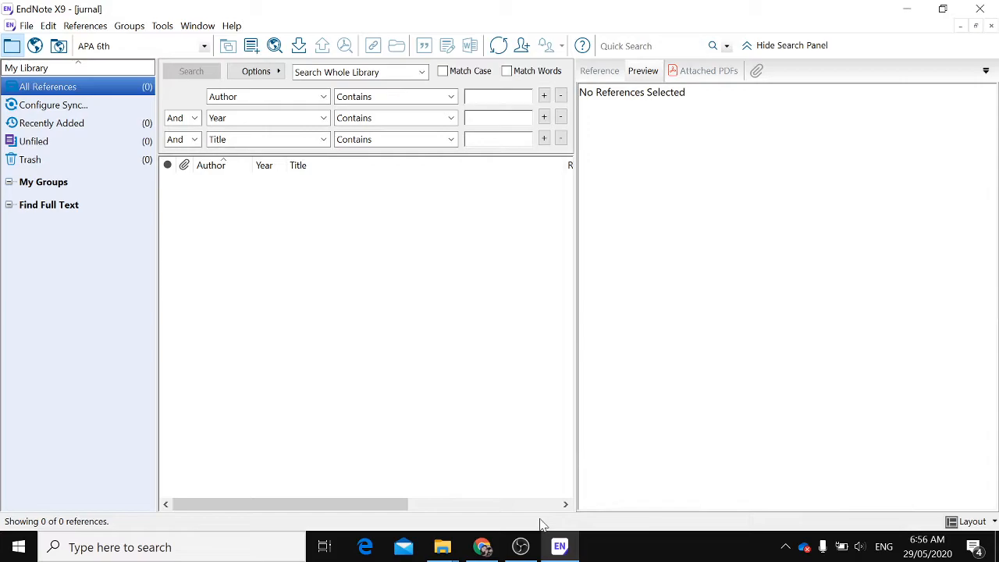
Switch to Chrome and close the Cite dialog on the Google Scholar results
mouse_move(483, 546)
click(479, 468)
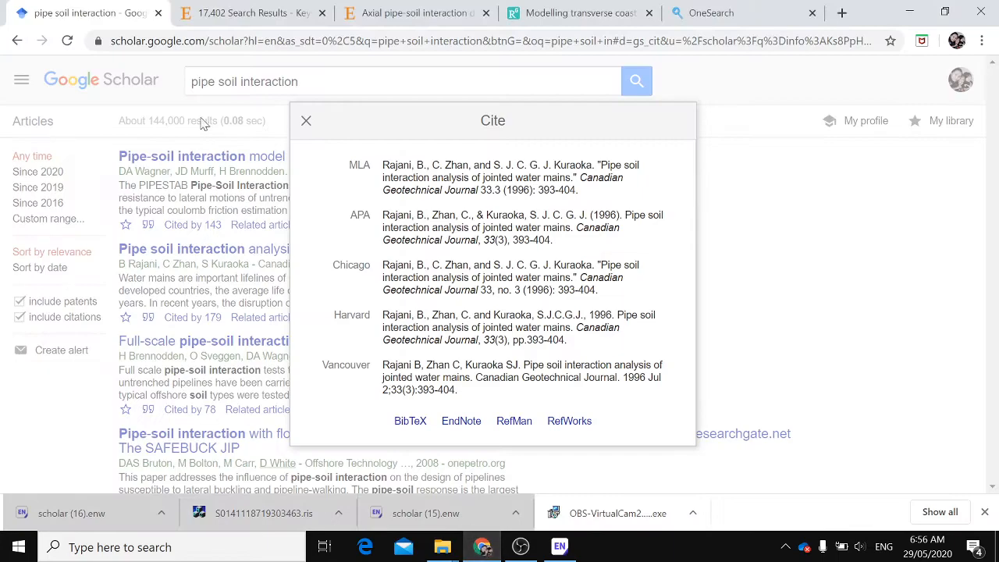
click(307, 123)
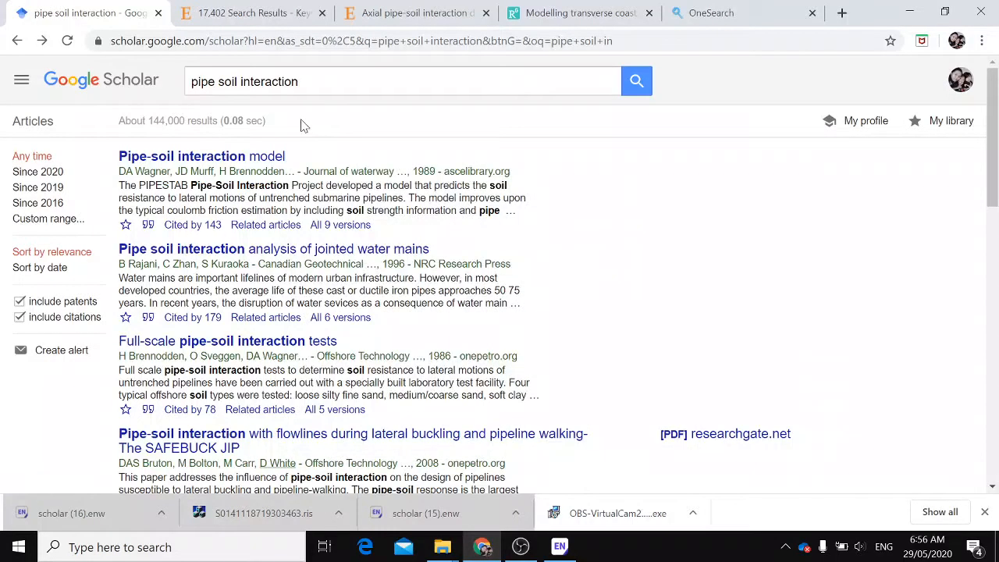
triple_click(376, 82)
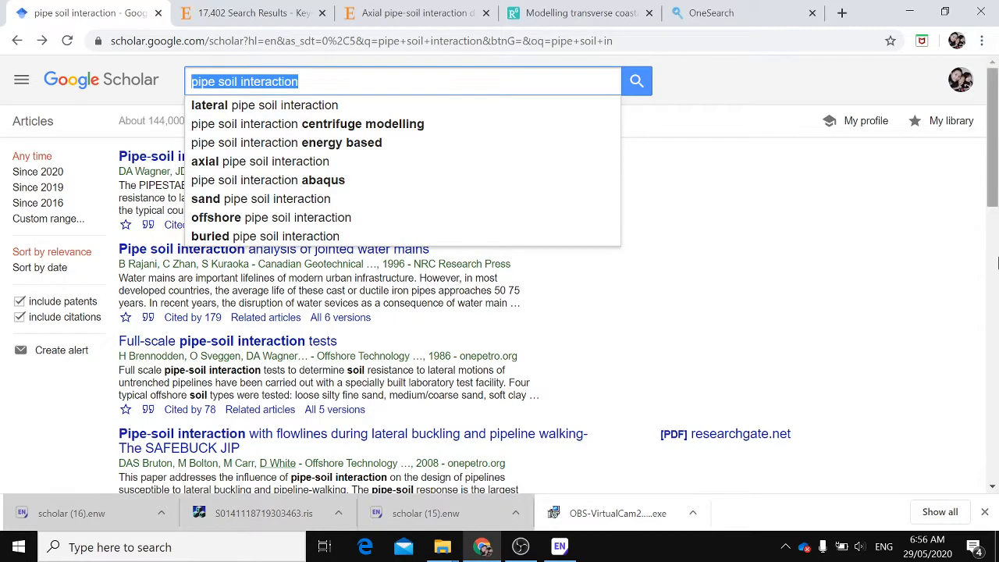
click(790, 204)
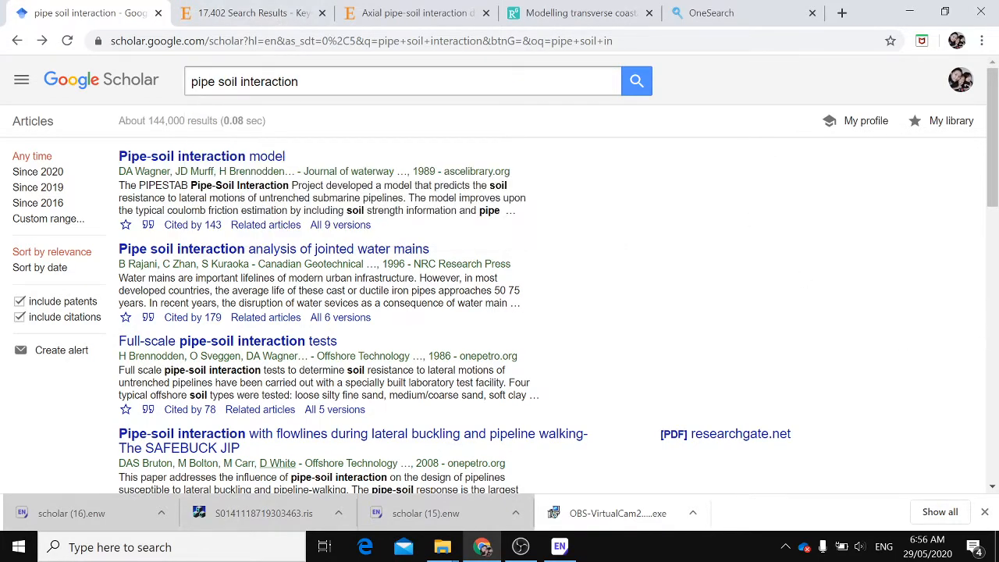
click(331, 81)
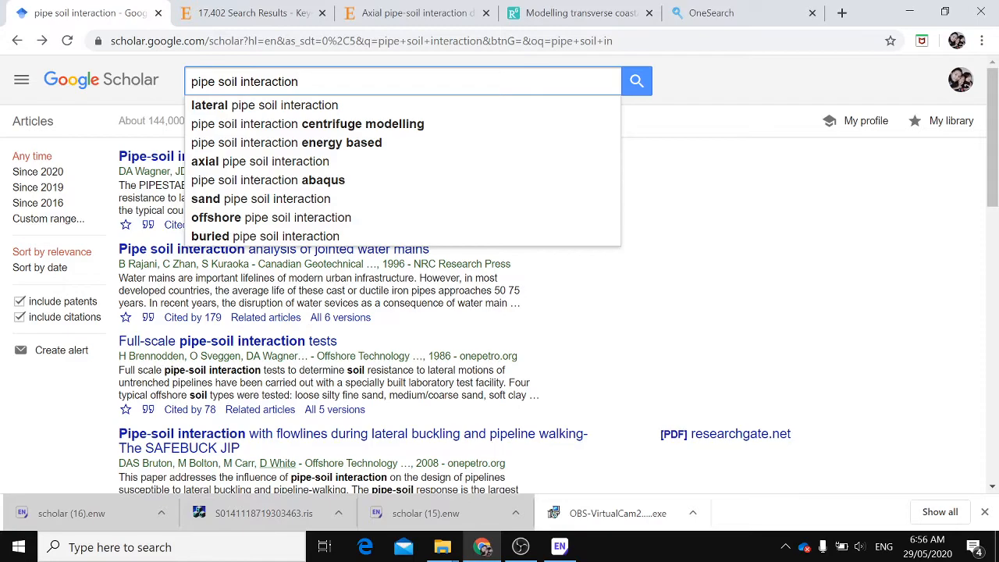
key(ctrl+a)
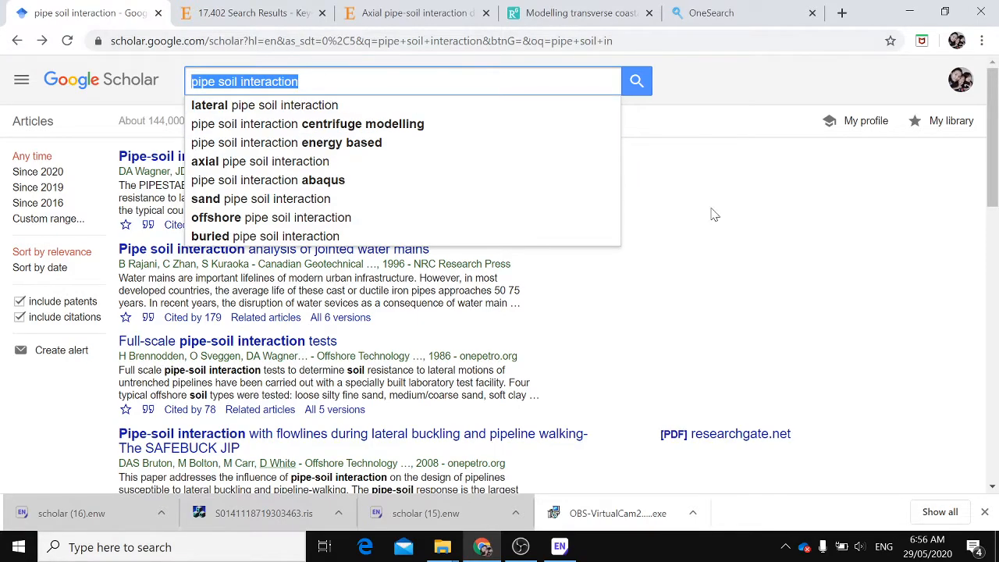
click(803, 252)
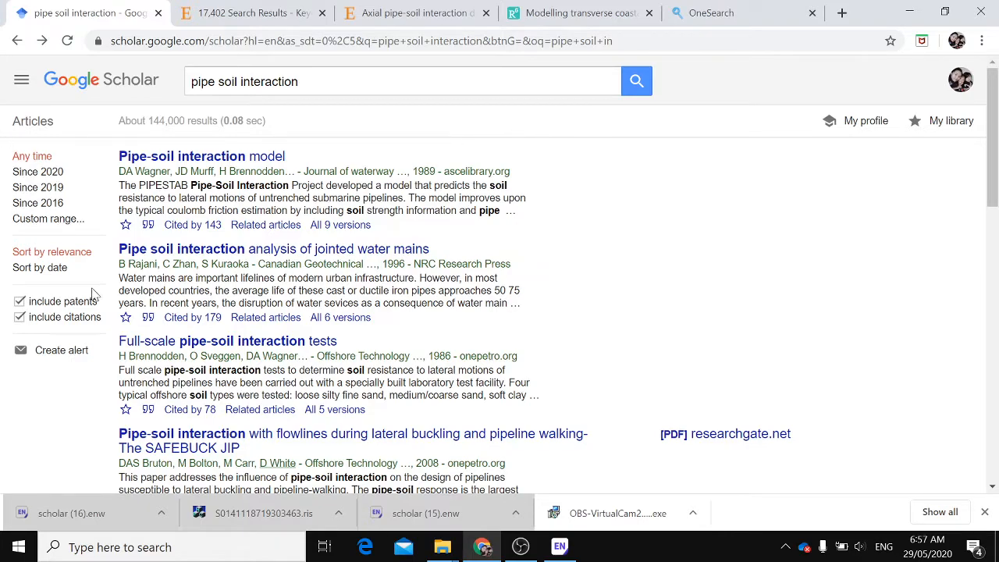
click(49, 219)
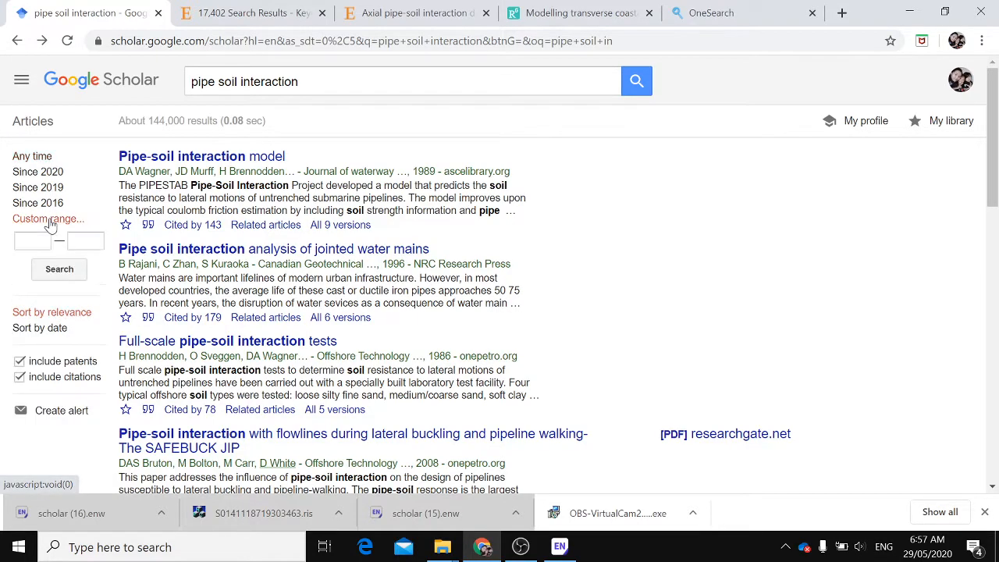
click(32, 241)
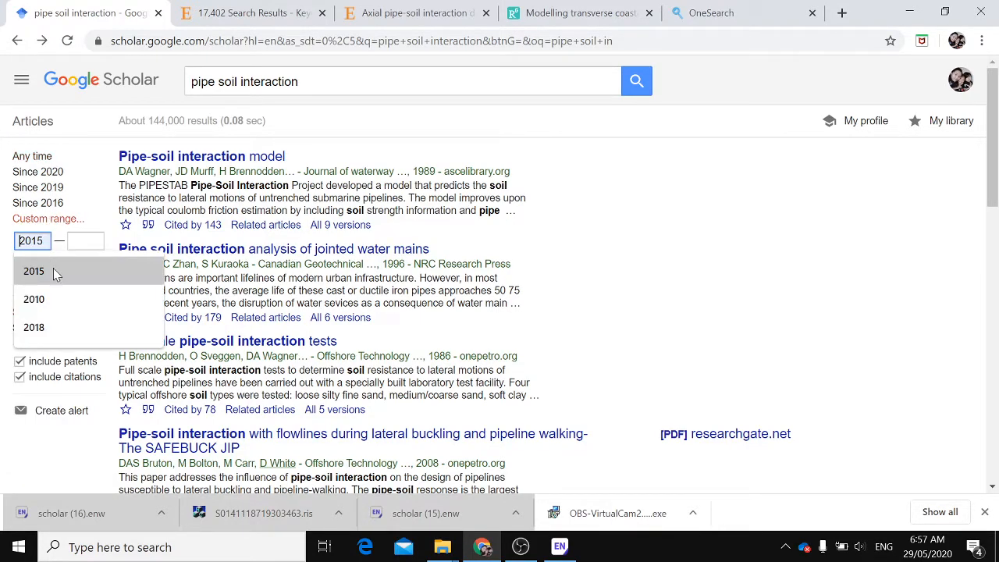
click(54, 270)
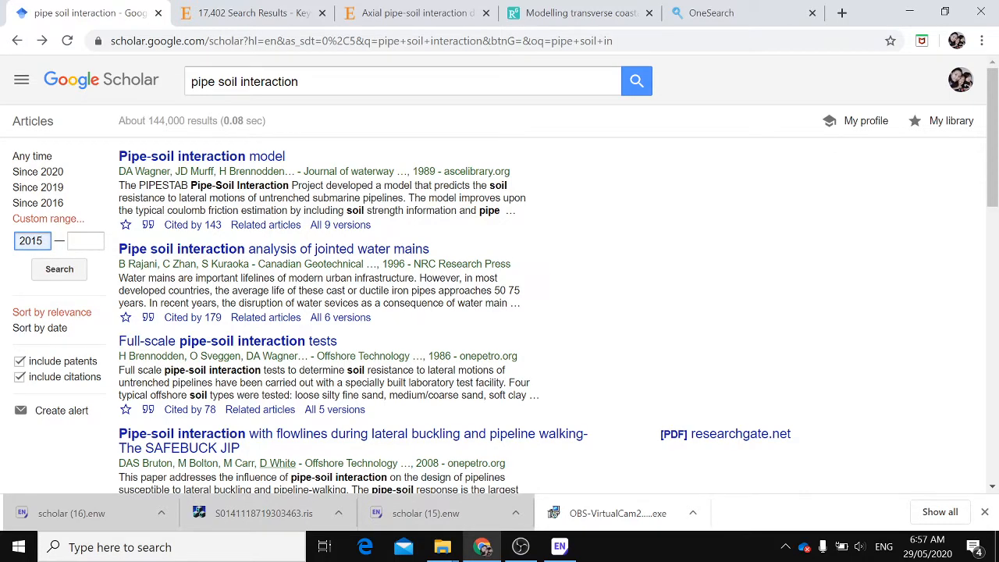
text(0)
click(85, 242)
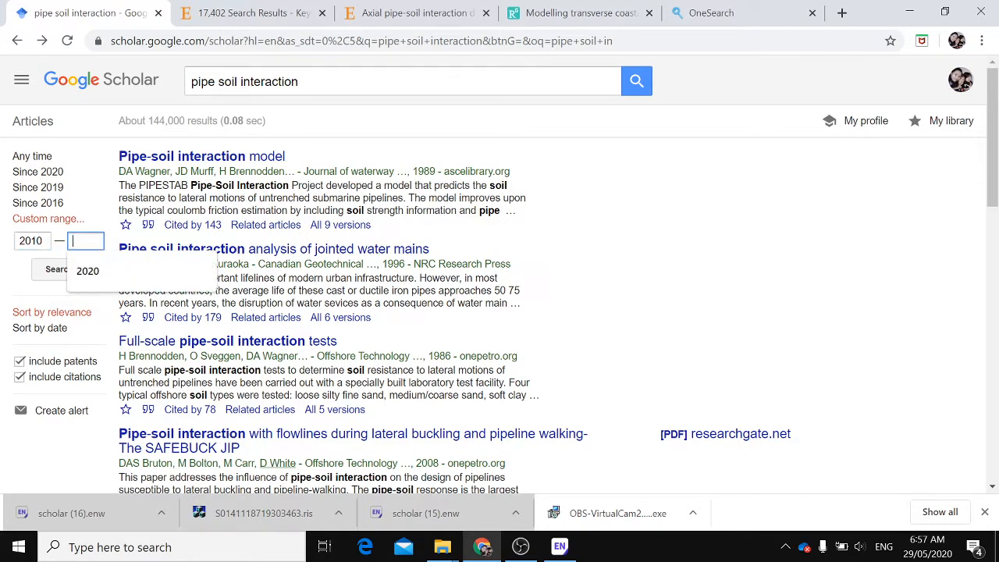
click(82, 271)
click(630, 82)
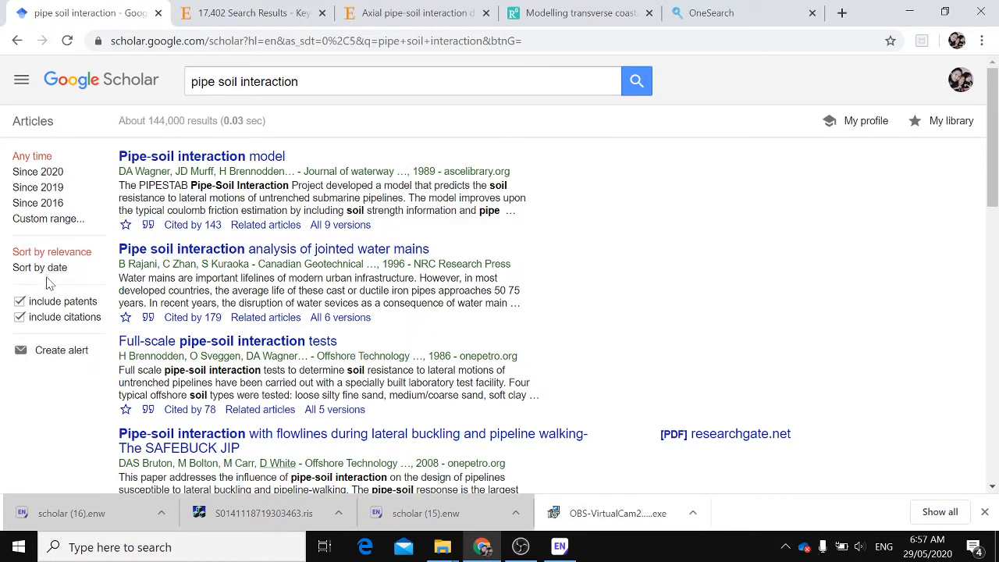
Filter the pipe soil interaction results to a custom year range of 2010 to 2020
click(47, 221)
click(32, 242)
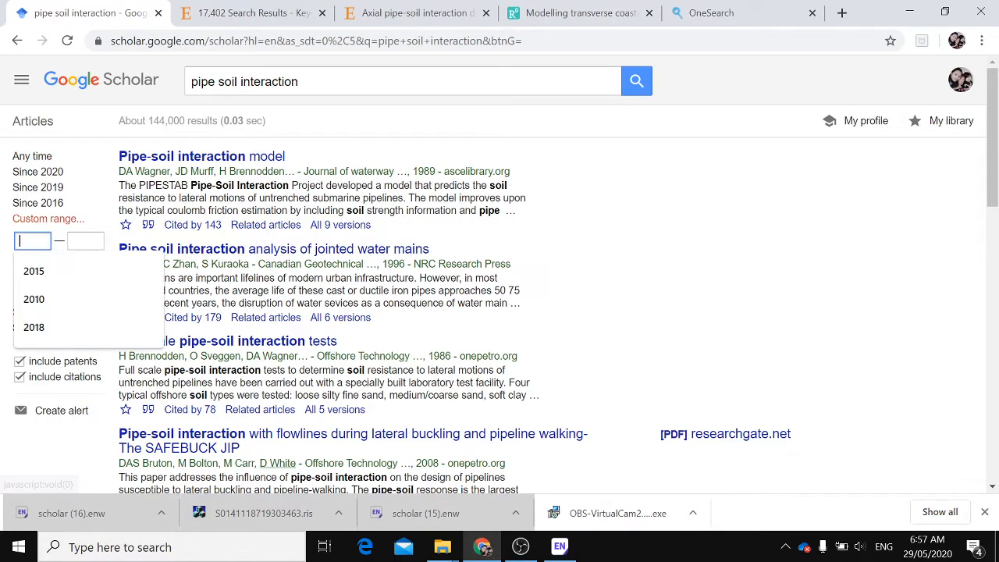
click(48, 310)
click(86, 242)
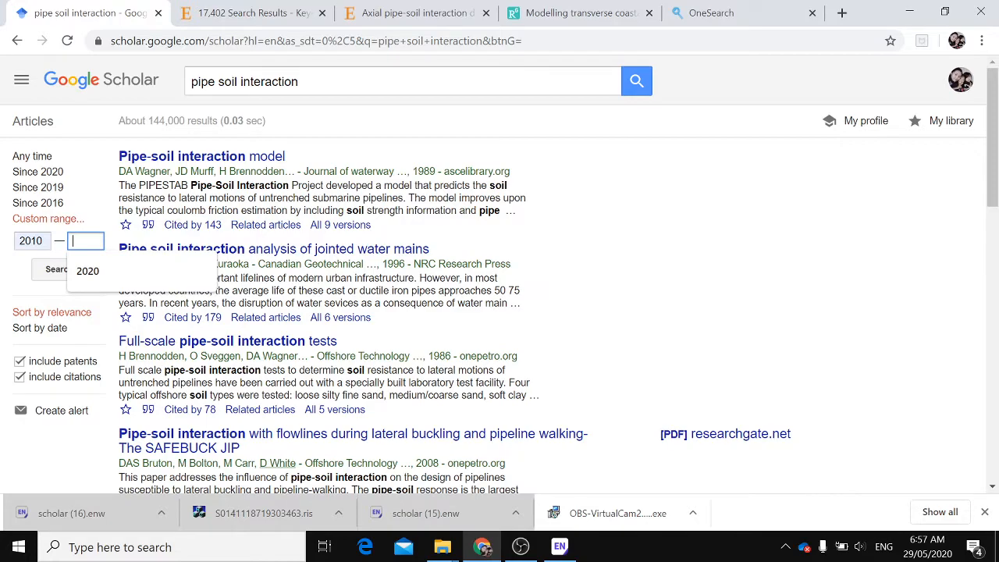
click(88, 270)
click(58, 269)
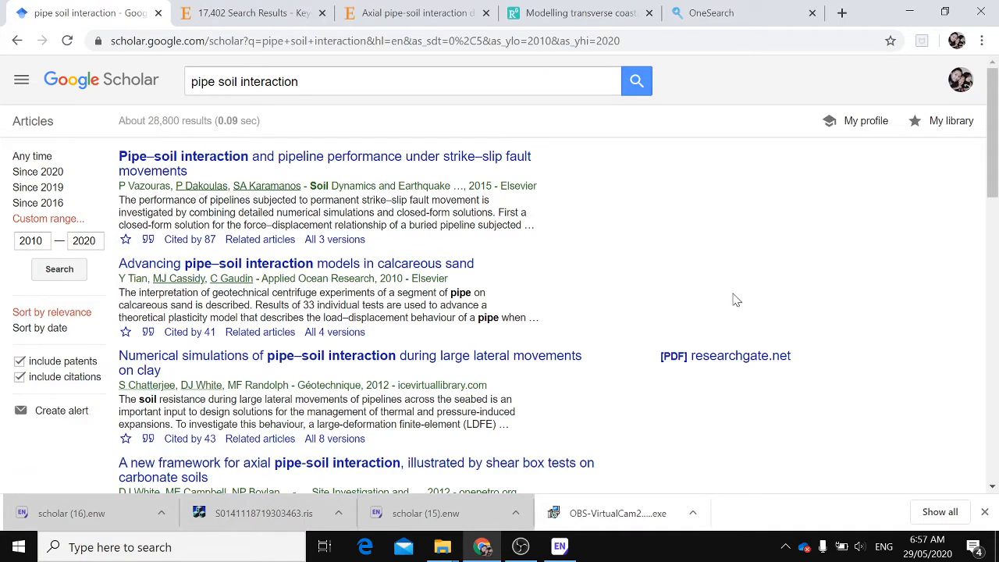
Export the first Google Scholar result's citation in EndNote format and open the downloaded file into the library
click(148, 240)
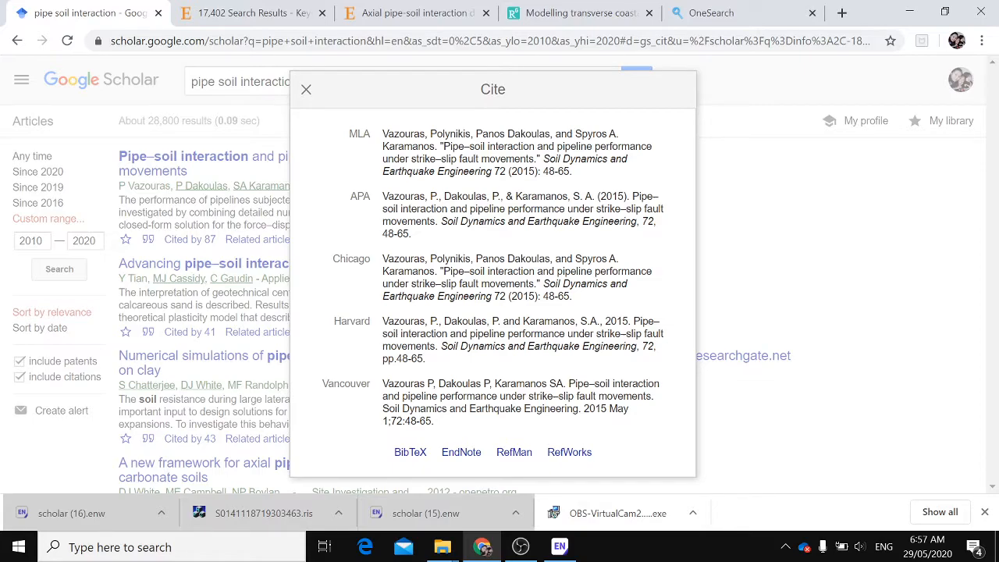
click(523, 215)
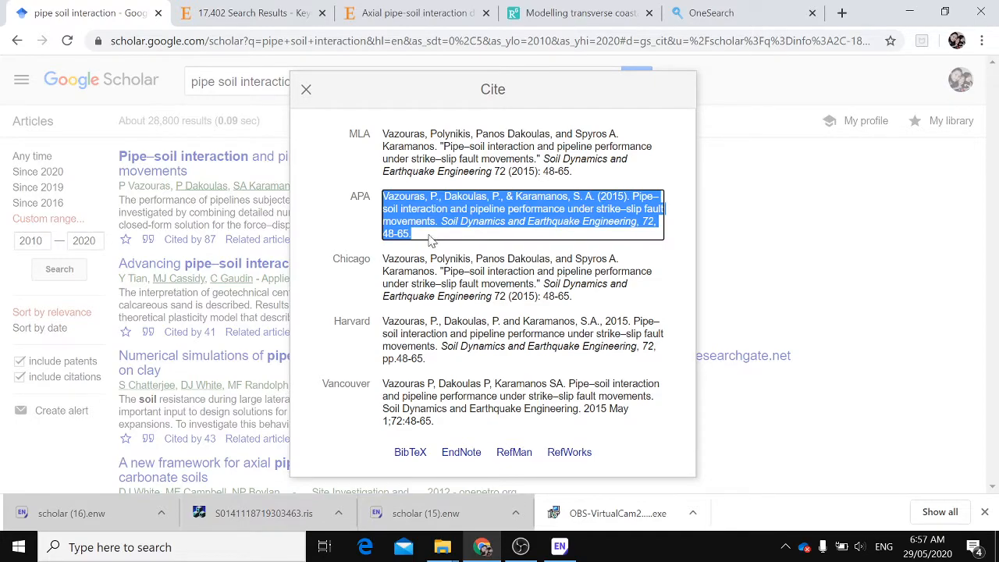
click(460, 457)
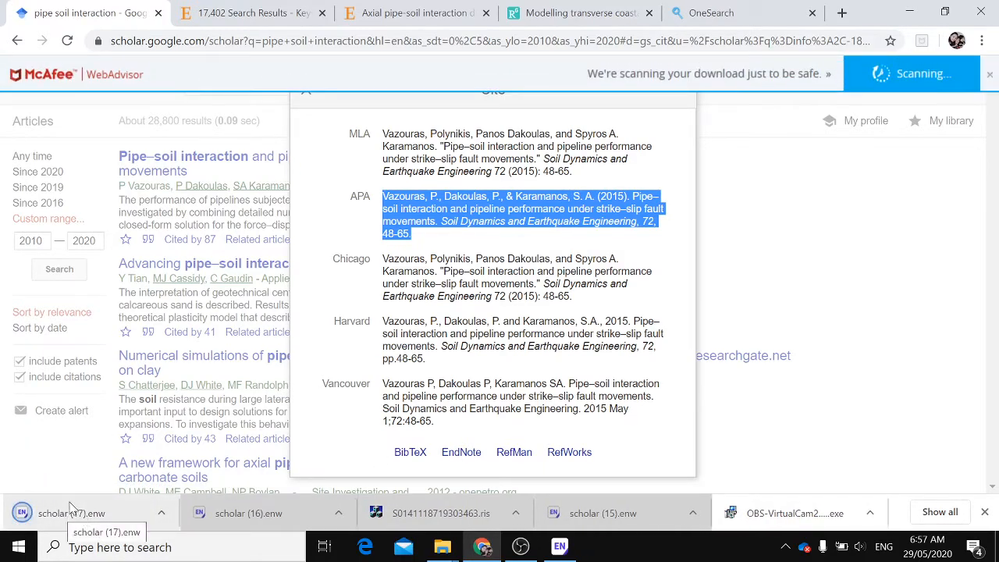
click(83, 521)
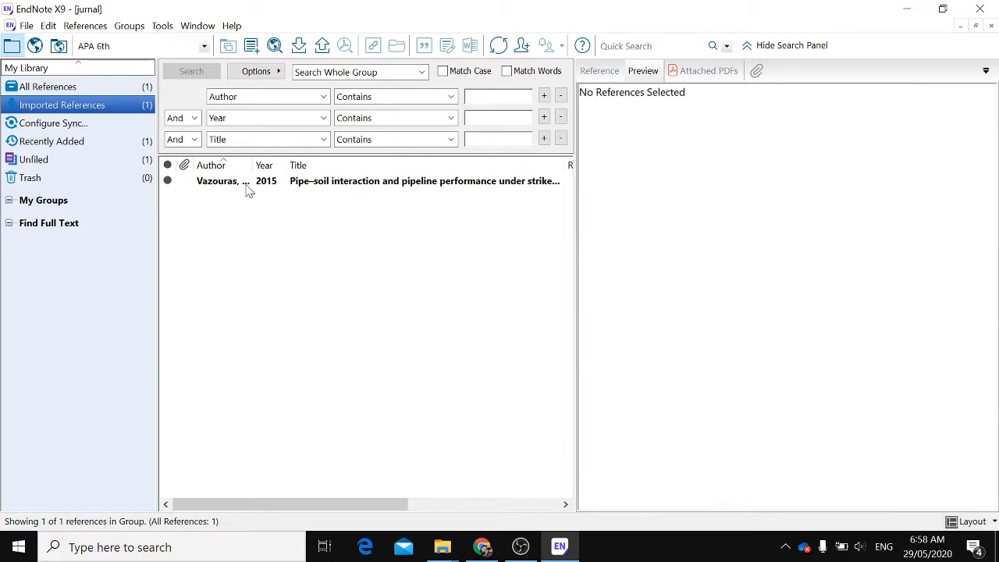
Select the imported Vazouras 2015 reference and highlight its formatted citation in the preview
click(247, 187)
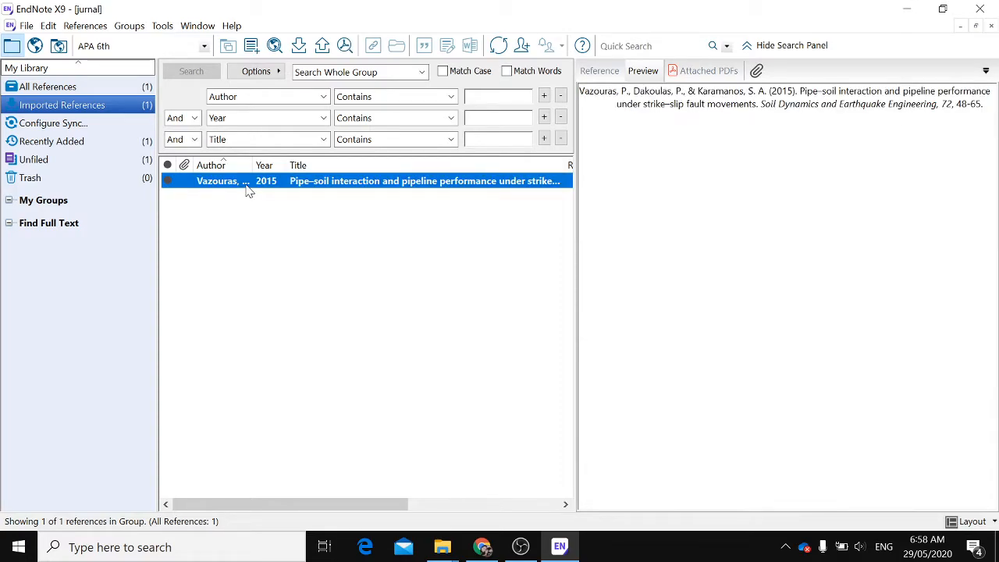
click(707, 104)
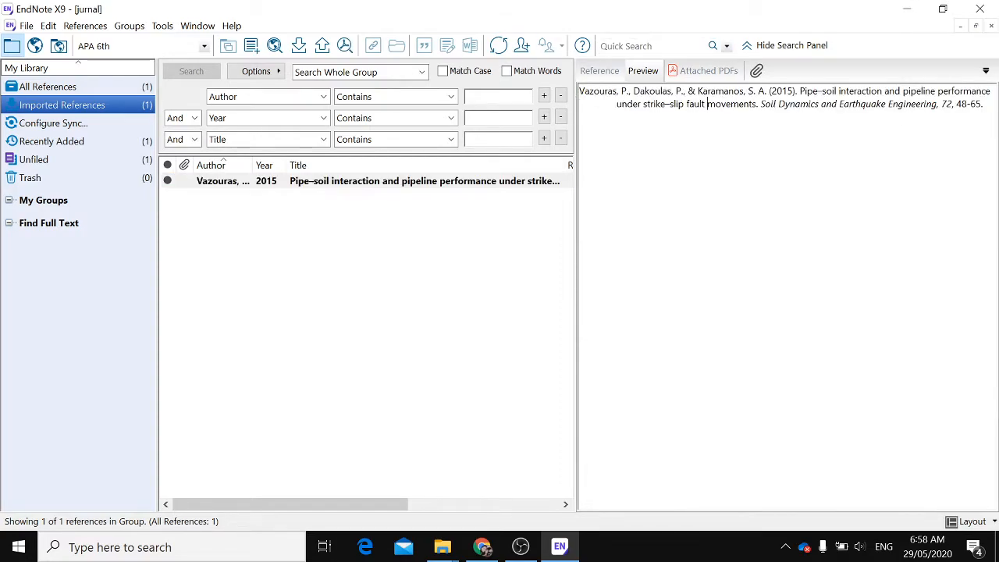
drag(580, 92, 988, 106)
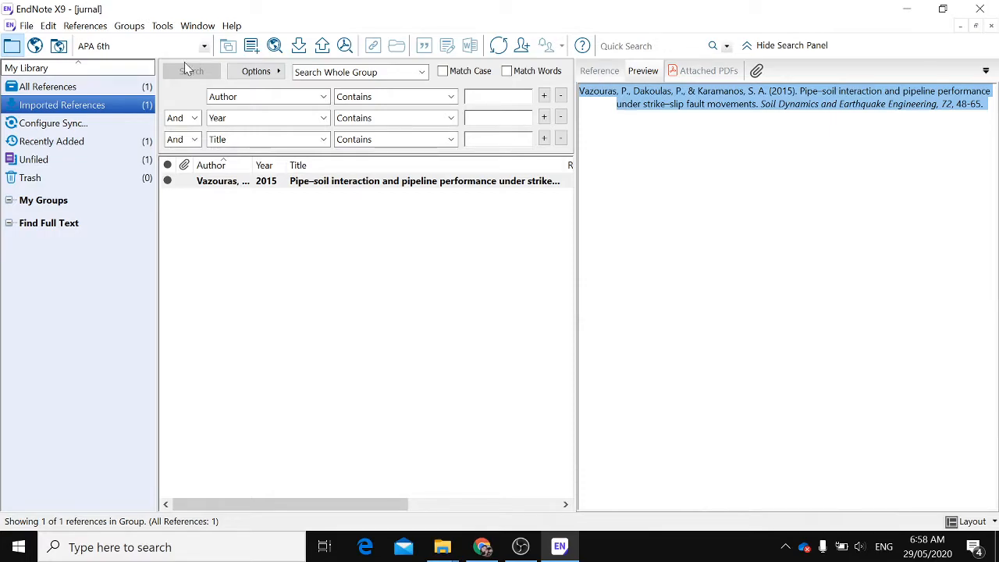
Change the output style to IEEE and highlight the reformatted preview citation
click(204, 46)
click(110, 122)
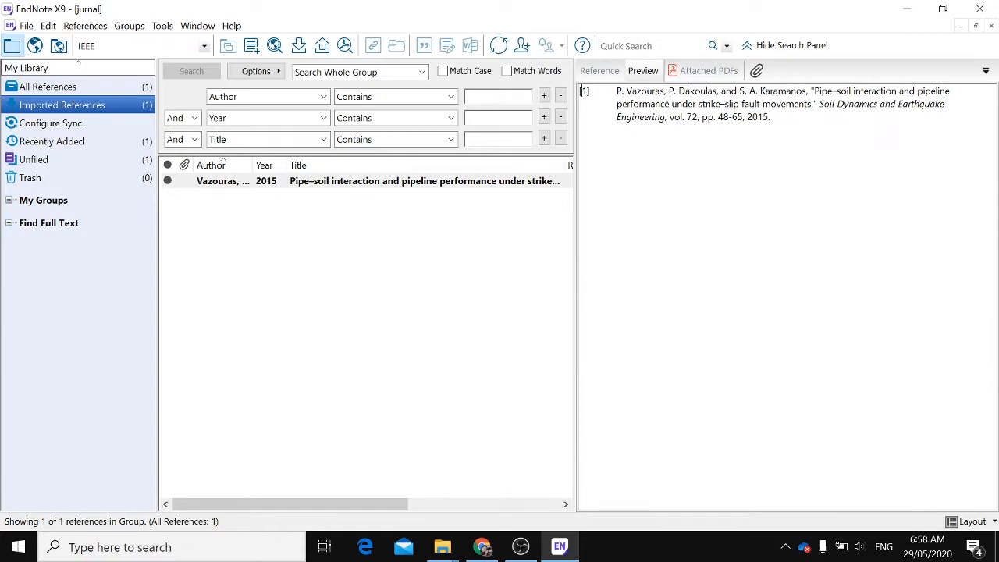
drag(772, 117, 581, 91)
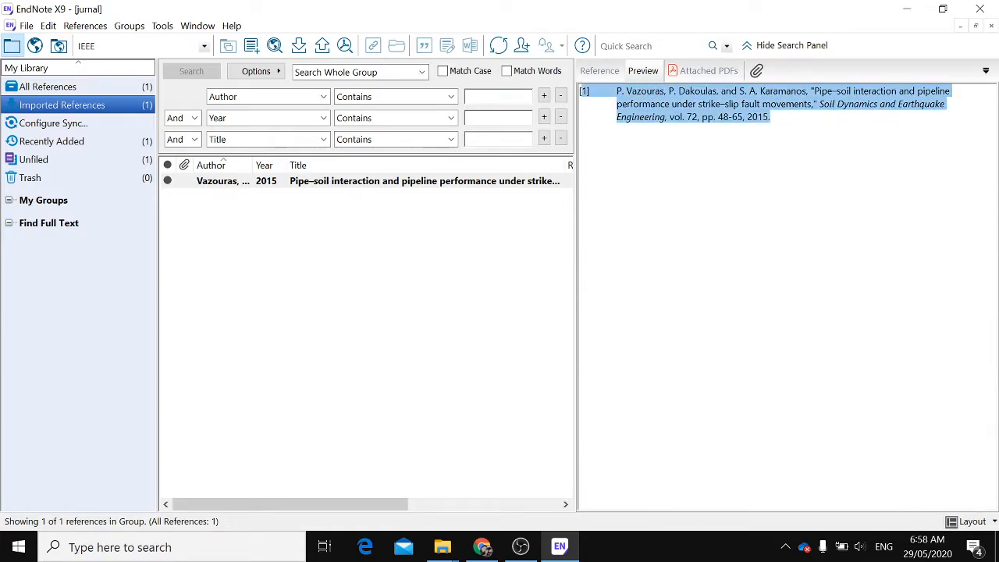
Show the reference's field details and scroll through them
click(591, 70)
scroll(664, 308, down, 9)
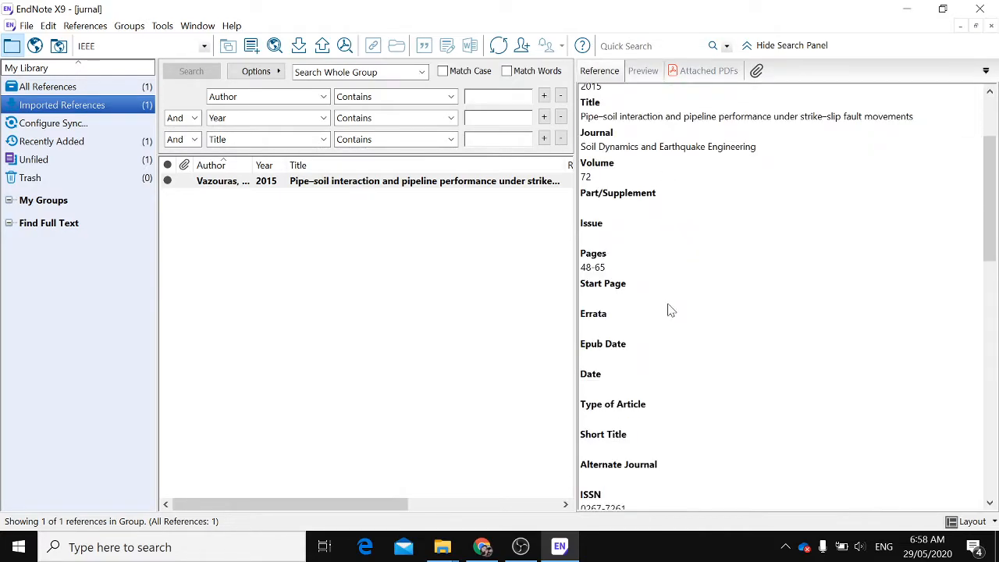
scroll(668, 313, down, 10)
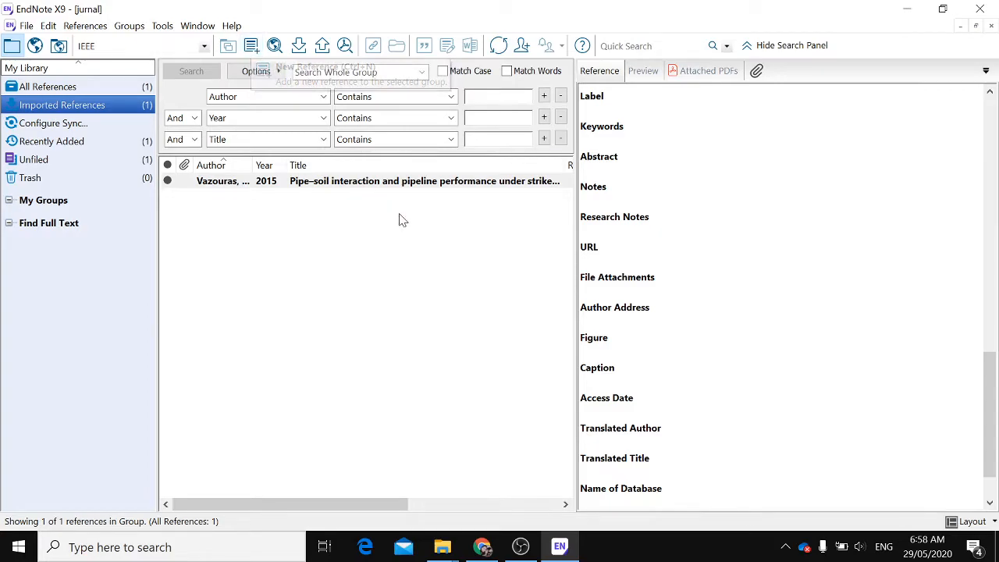
Open a blank new reference form, close it, and reselect the existing reference
click(250, 45)
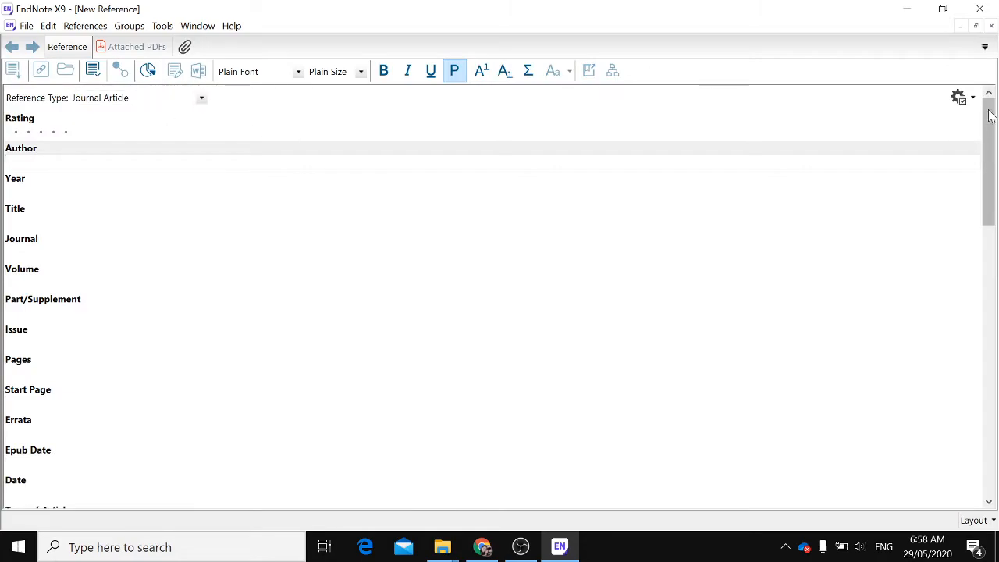
click(991, 25)
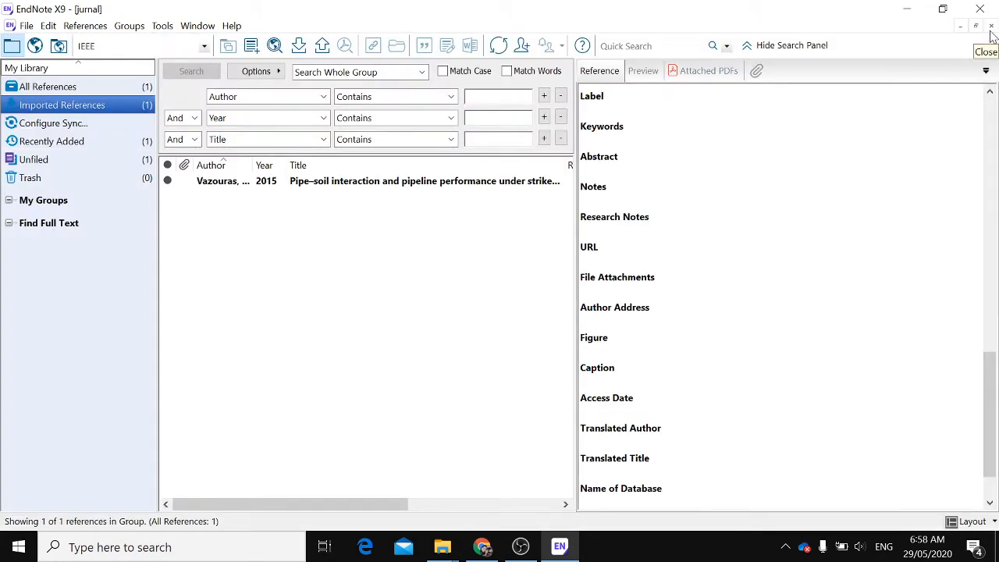
click(308, 188)
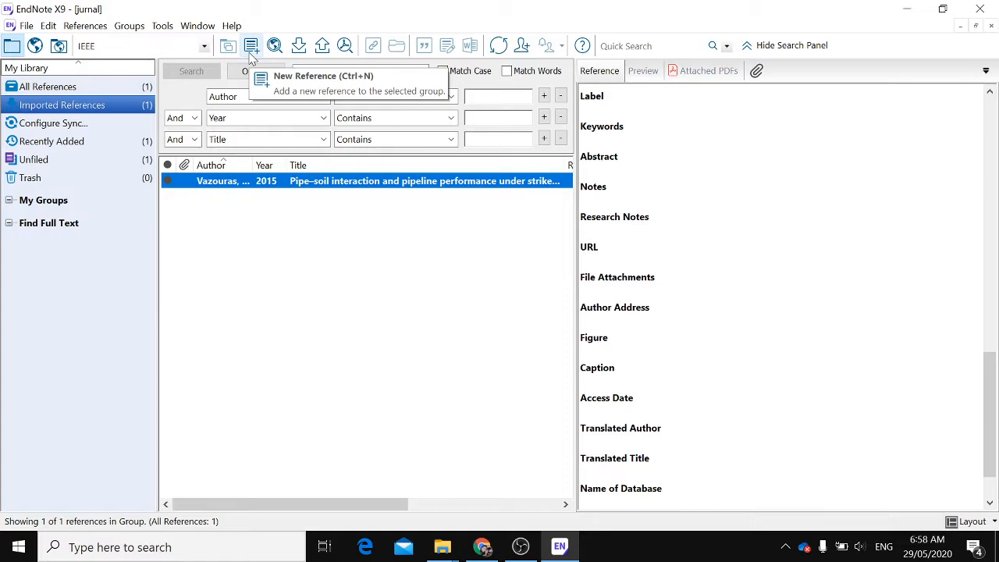
Try to connect to the Aarhus U library through Online Search and dismiss the dialog
click(280, 52)
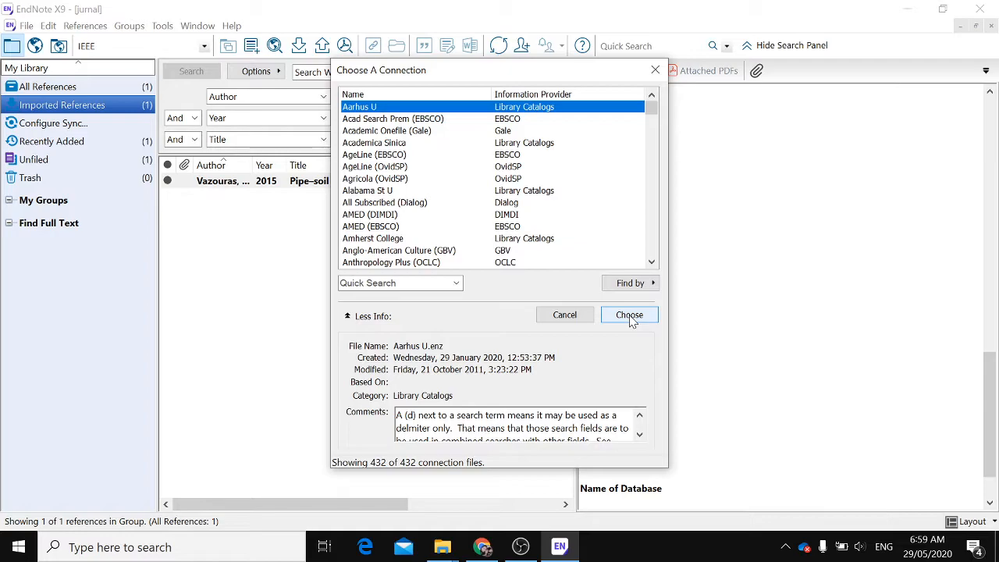
mouse_move(654, 106)
mouse_down()
mouse_move(657, 180)
mouse_move(652, 153)
mouse_up()
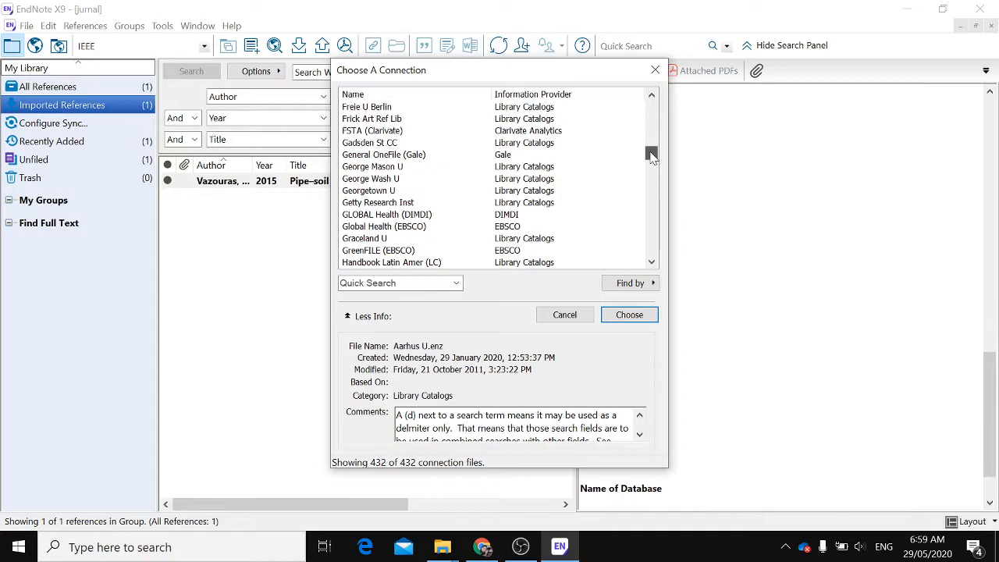
click(629, 316)
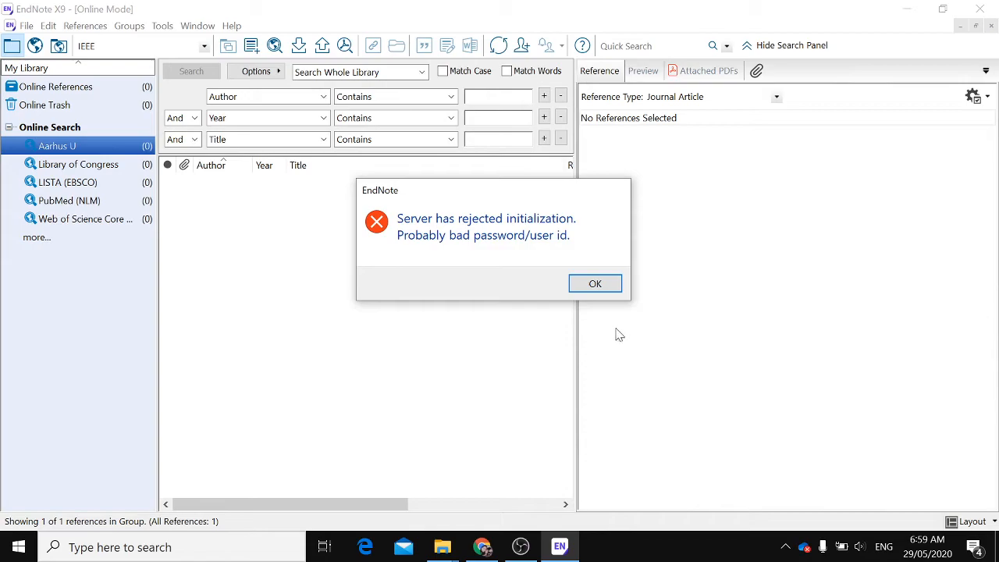
click(600, 287)
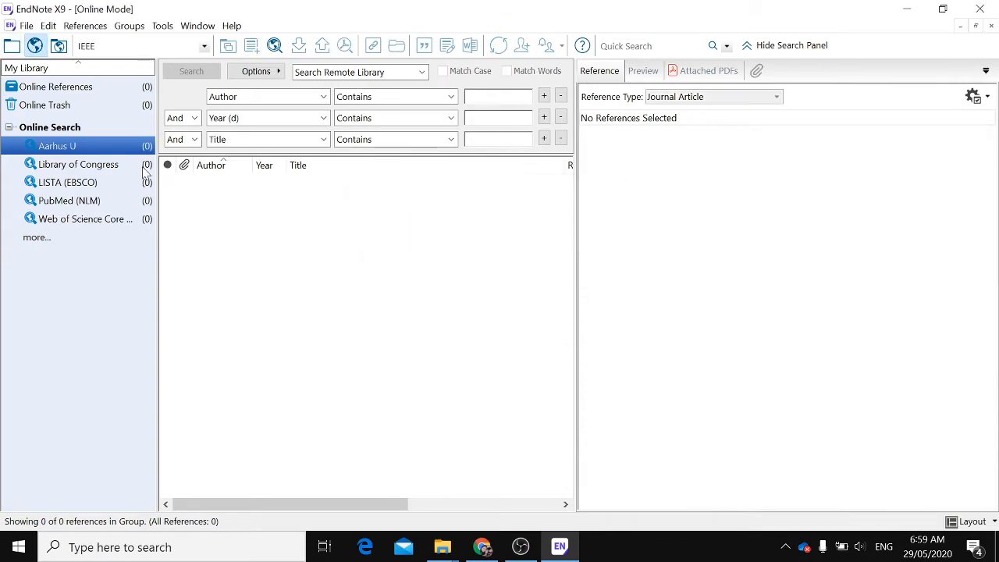
Browse the Library of Congress, LISTA (EBSCO), Online References and Aarhus U online groups, then return to the local library
click(100, 164)
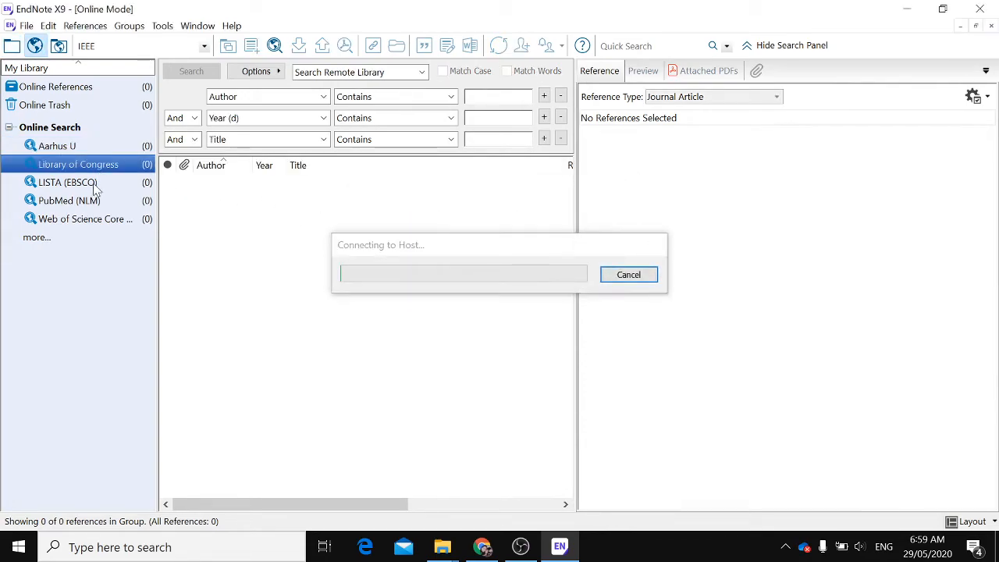
click(92, 184)
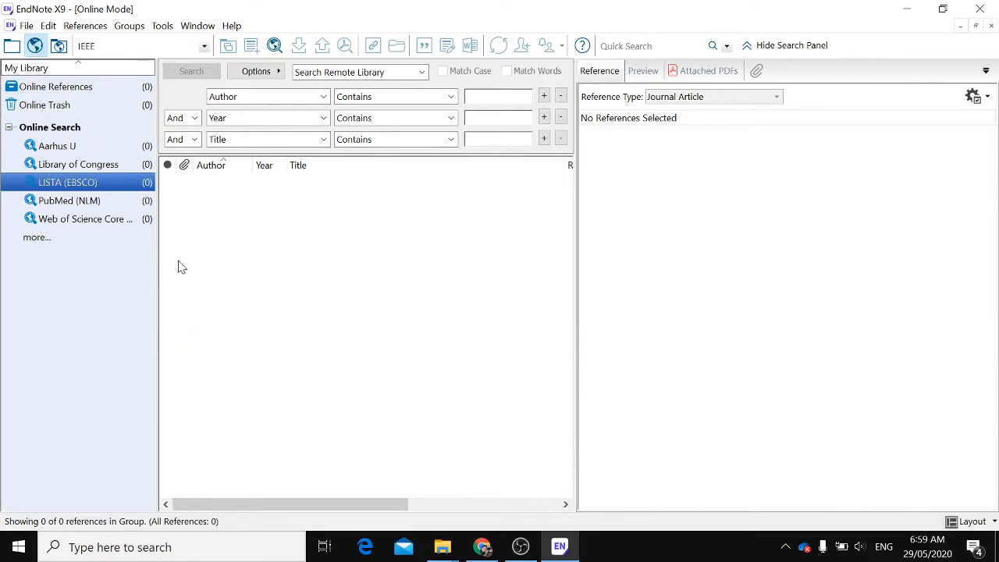
click(96, 94)
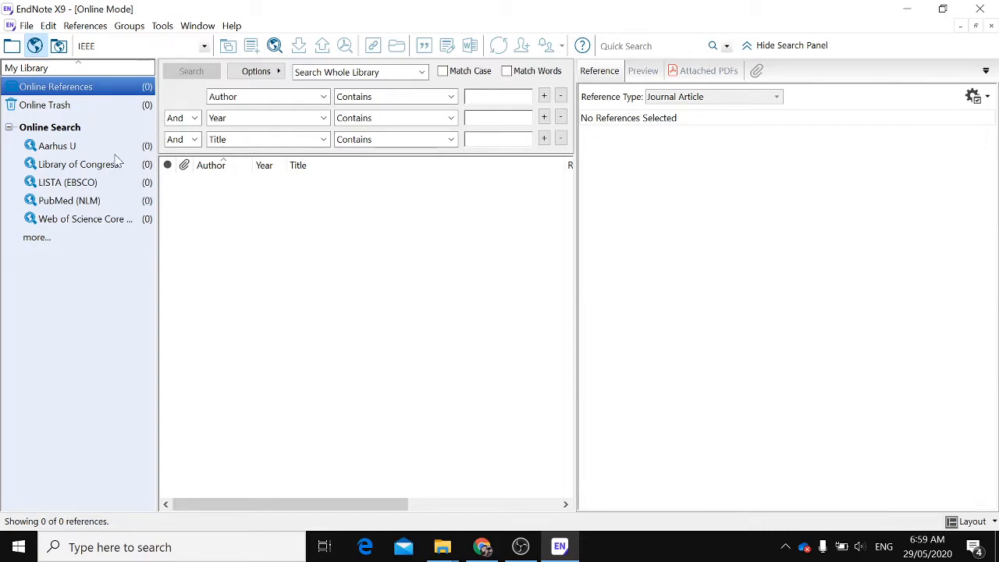
click(69, 148)
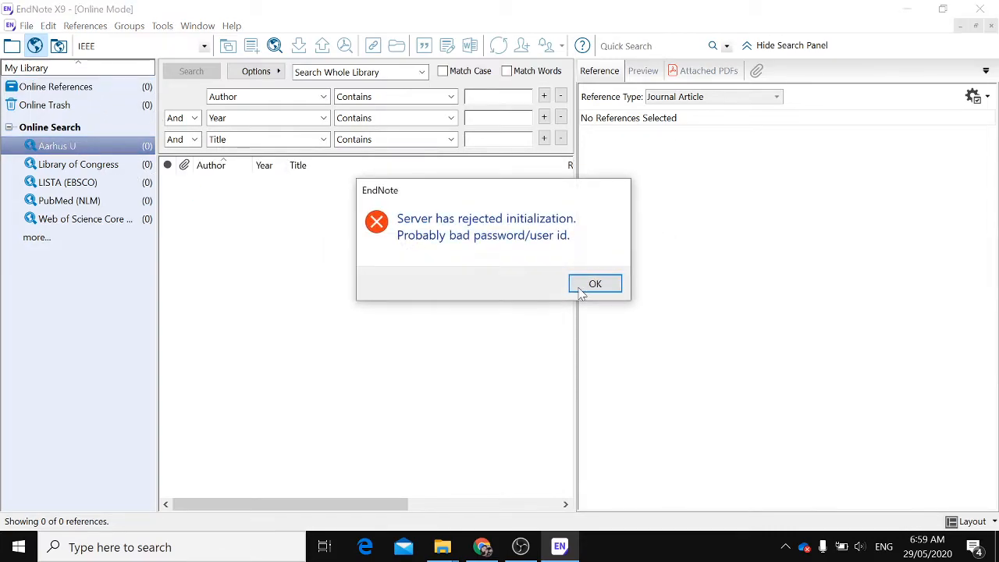
click(579, 285)
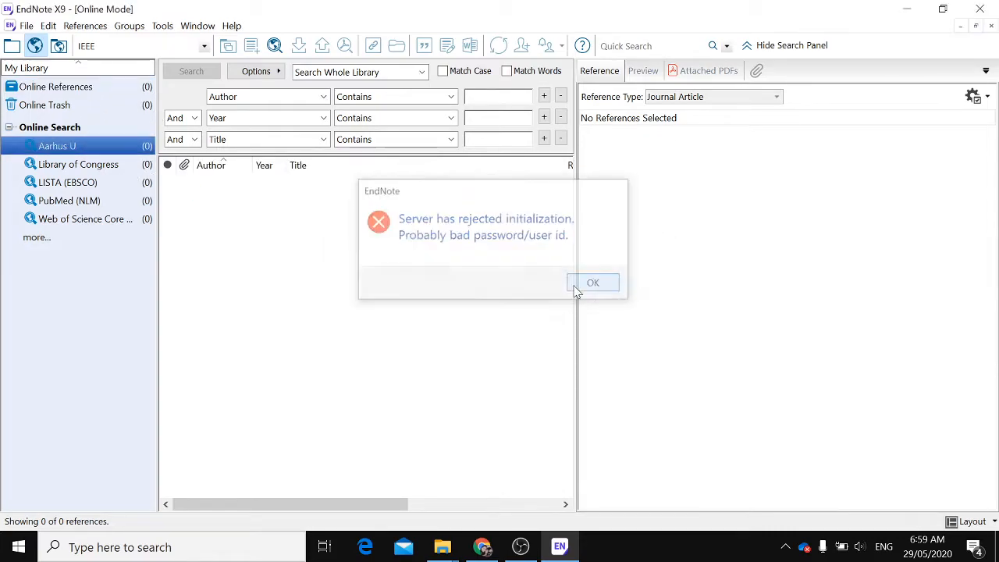
click(12, 47)
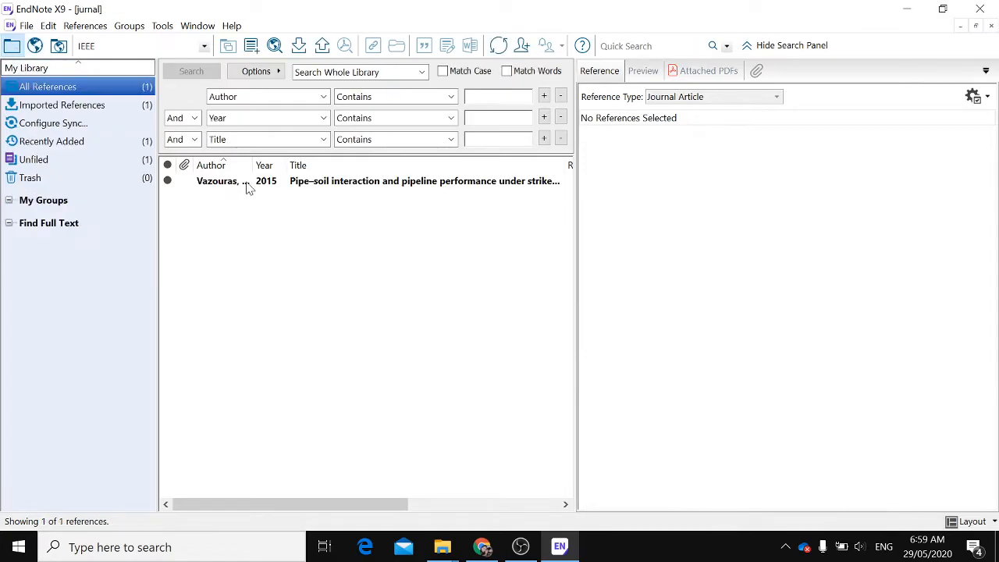
click(249, 188)
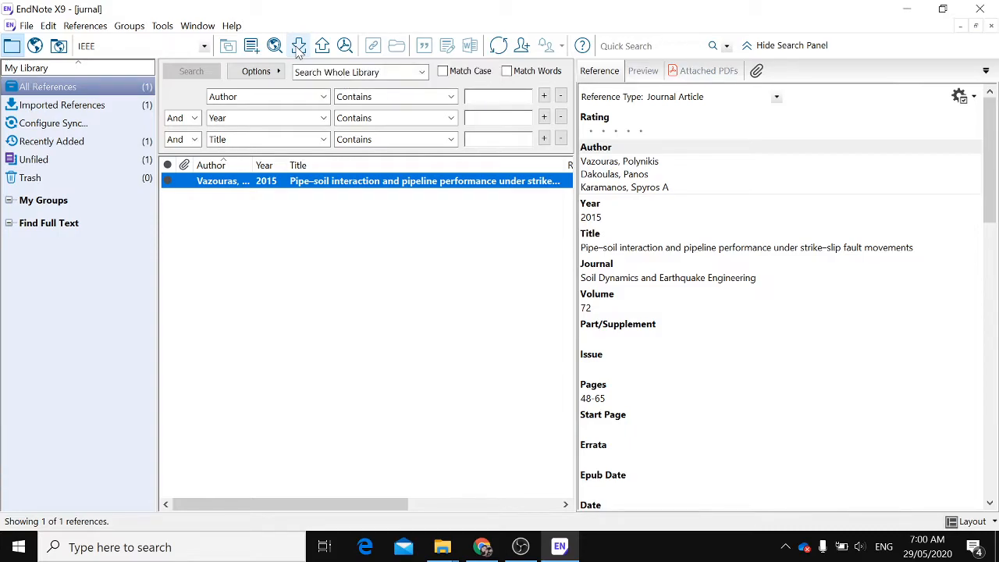
Import the PDF albarracin et al-journal-2014 from the PHD DATA > LITERATURE REVIEW folder into the library
click(299, 47)
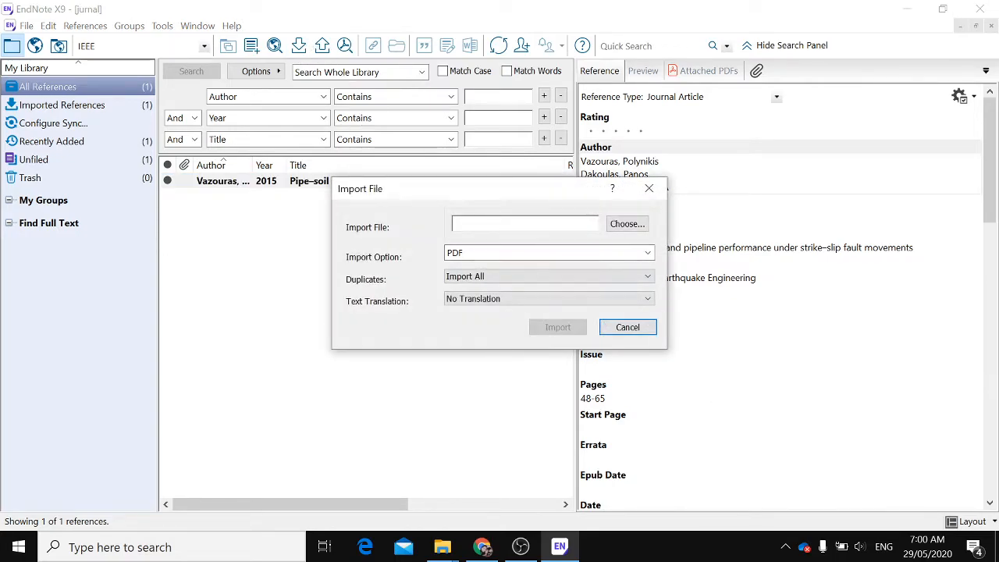
click(627, 224)
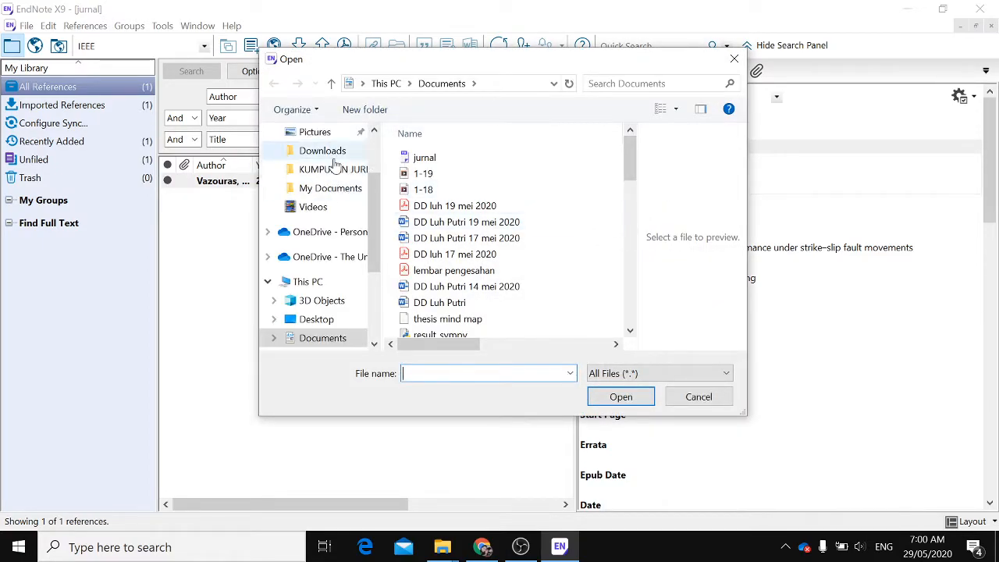
drag(371, 217, 374, 288)
click(359, 309)
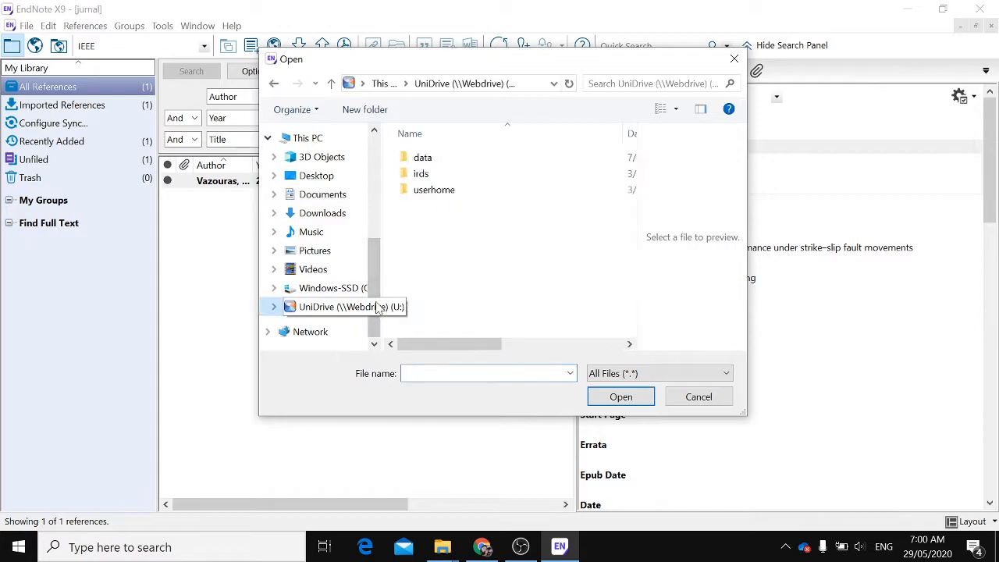
click(434, 191)
double_click(434, 191)
click(439, 164)
double_click(439, 164)
click(439, 164)
double_click(440, 160)
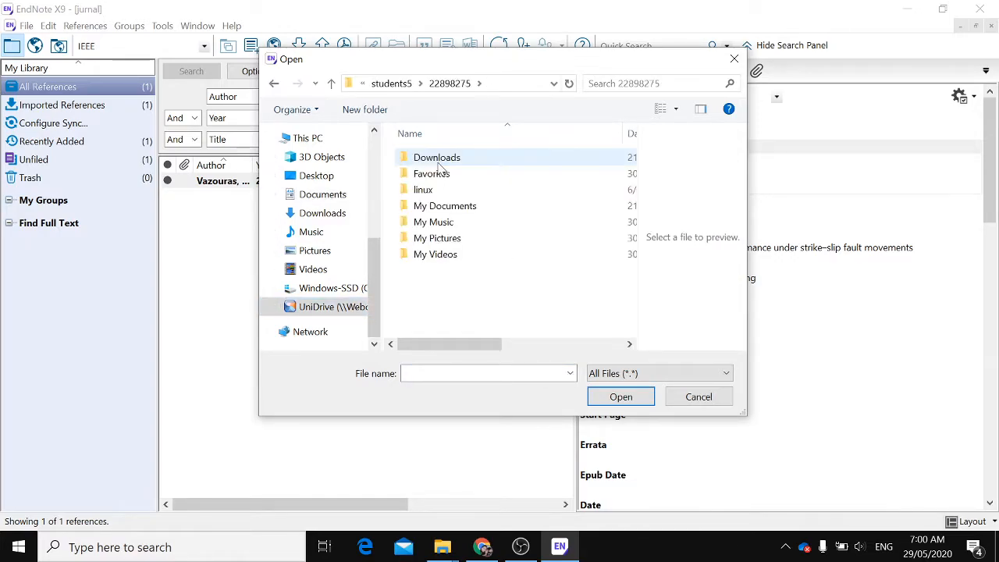
double_click(439, 206)
scroll(460, 254, down, 1)
click(441, 239)
double_click(441, 239)
click(451, 175)
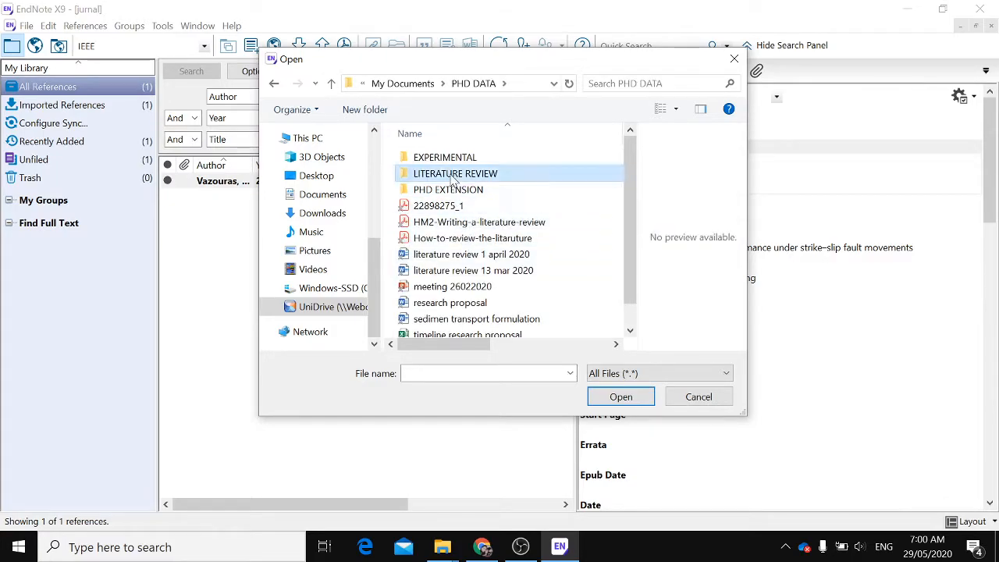
double_click(451, 175)
click(453, 207)
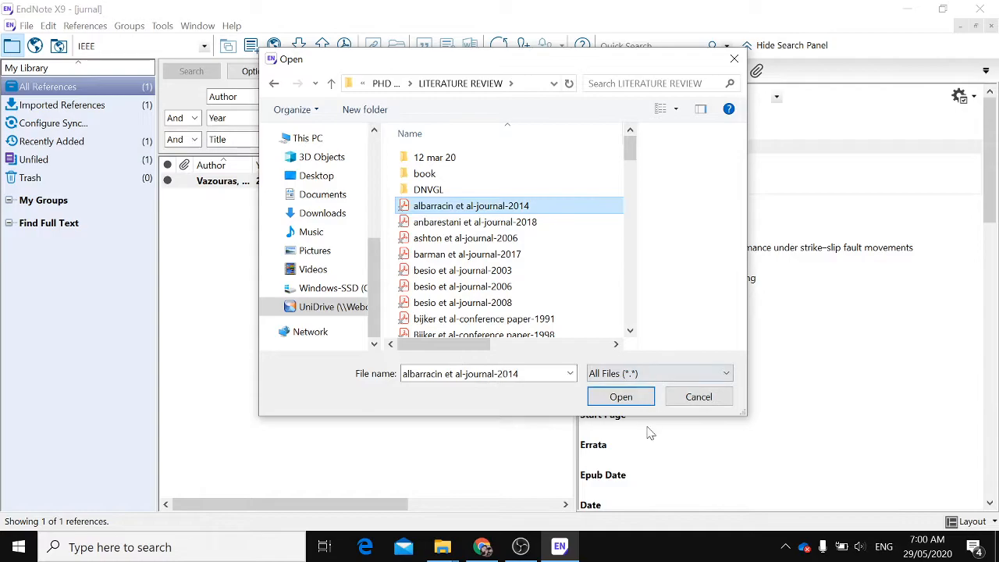
click(609, 400)
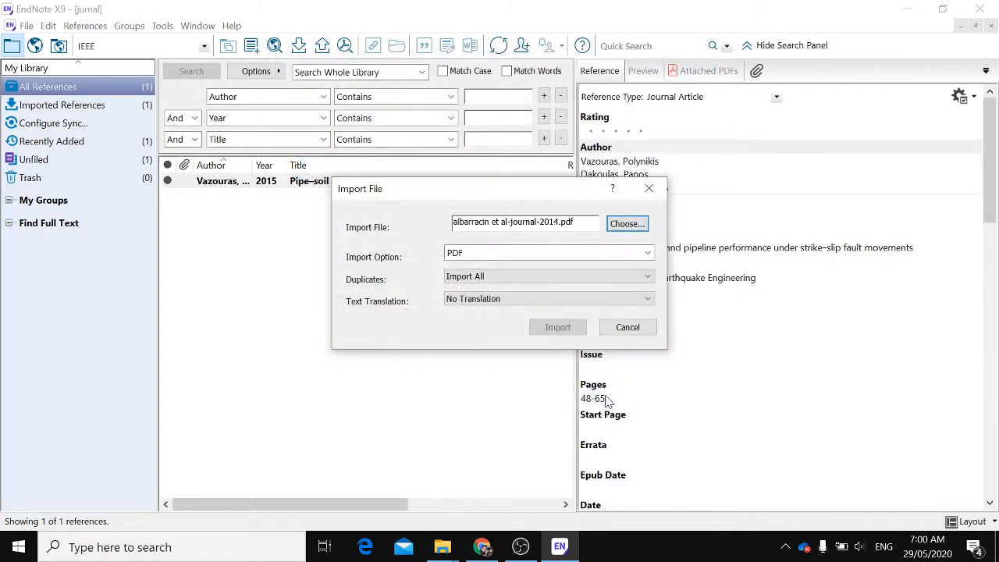
click(558, 329)
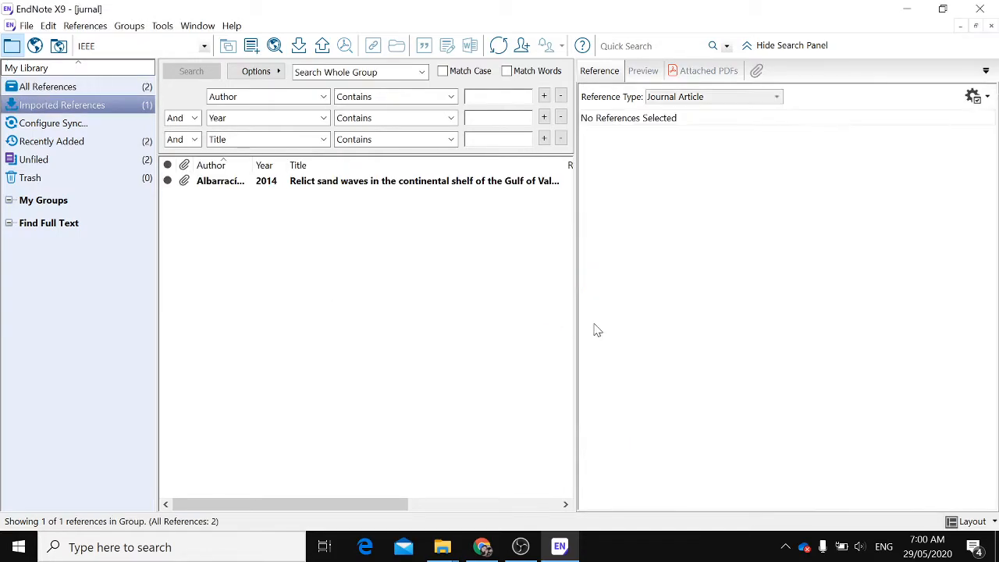
Select the newly imported Albarracín 2014 reference and view its formatted preview citation
click(352, 184)
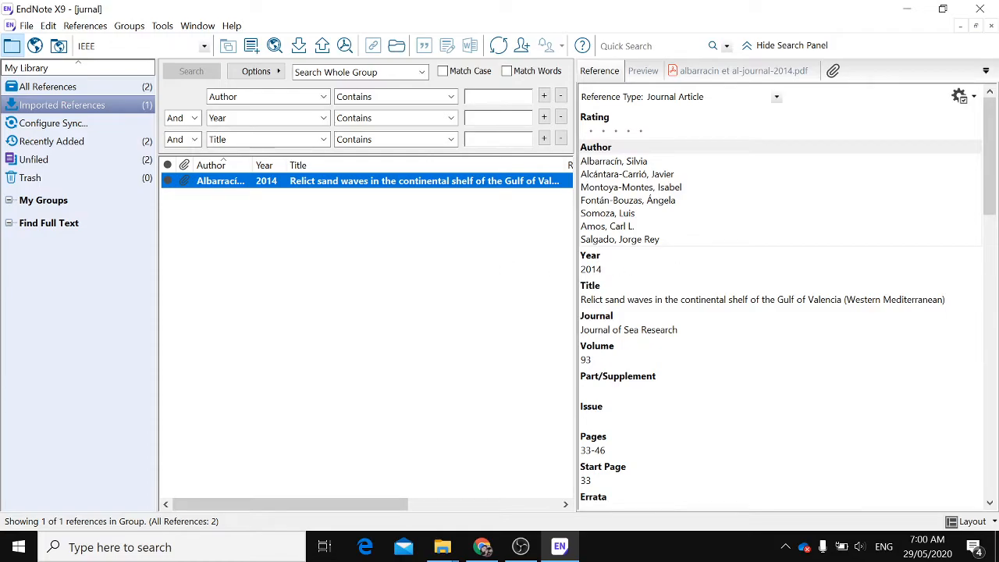
click(645, 72)
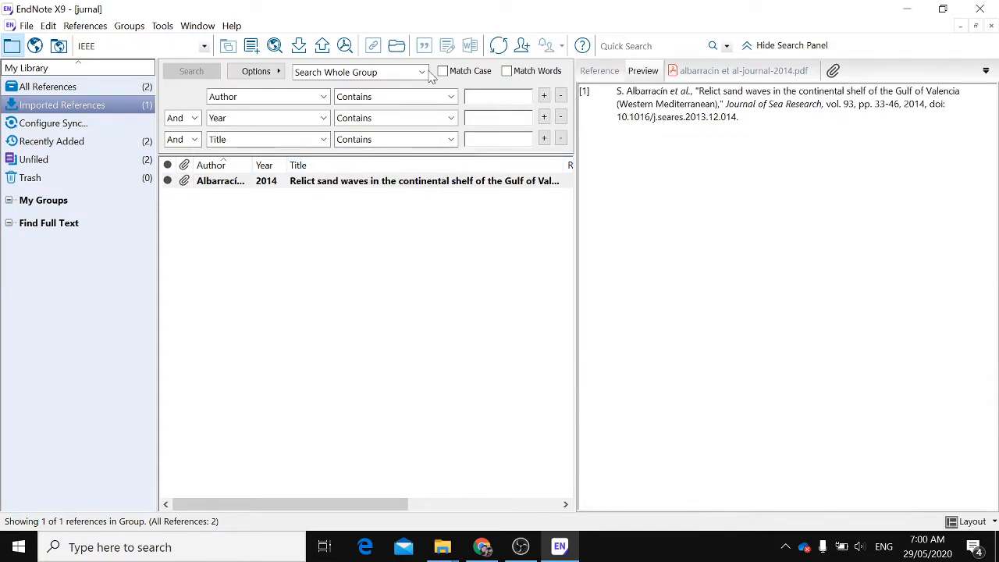
Import the PDF besio et al-journal-2003 from the LITERATURE REVIEW folder into the library
click(299, 47)
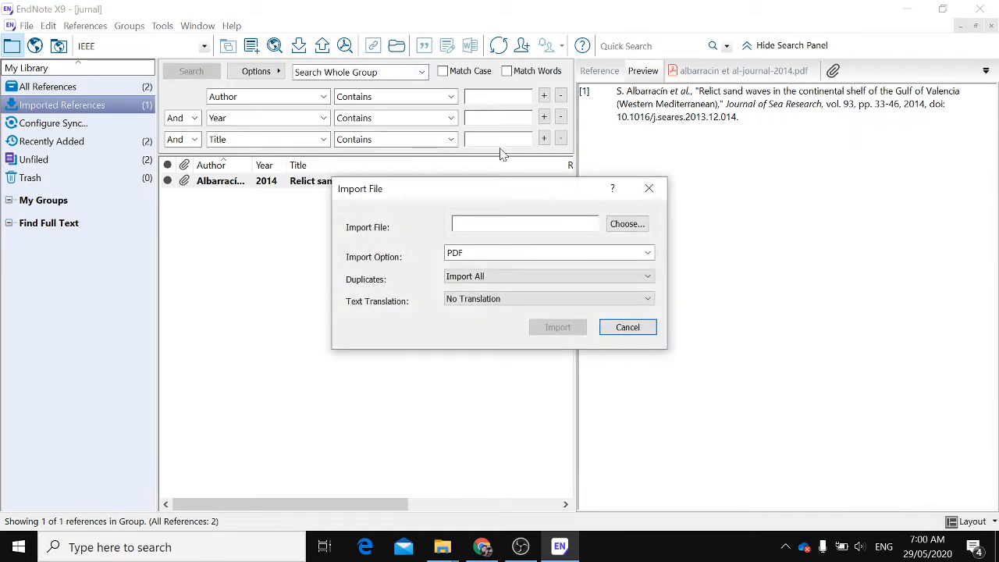
click(626, 224)
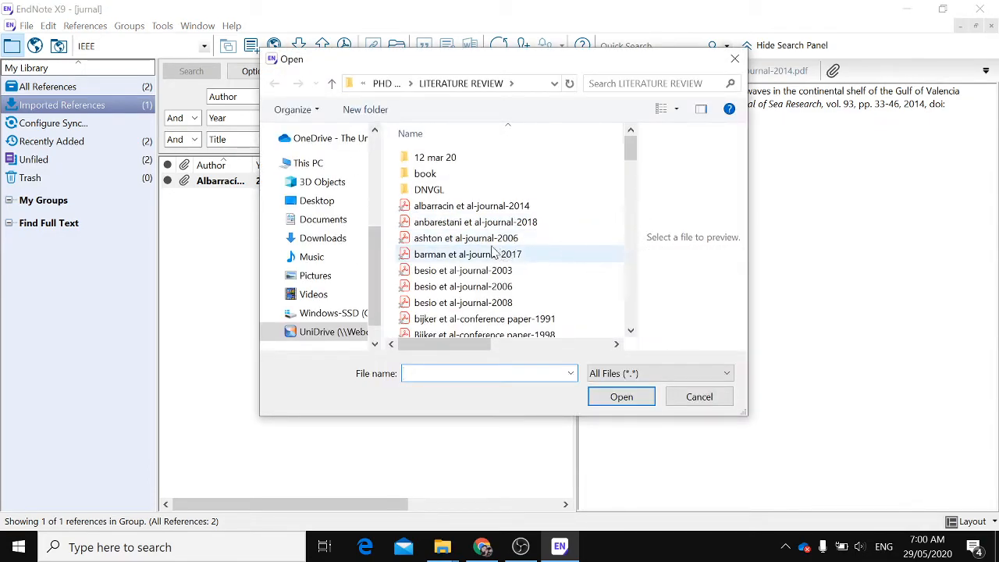
click(484, 271)
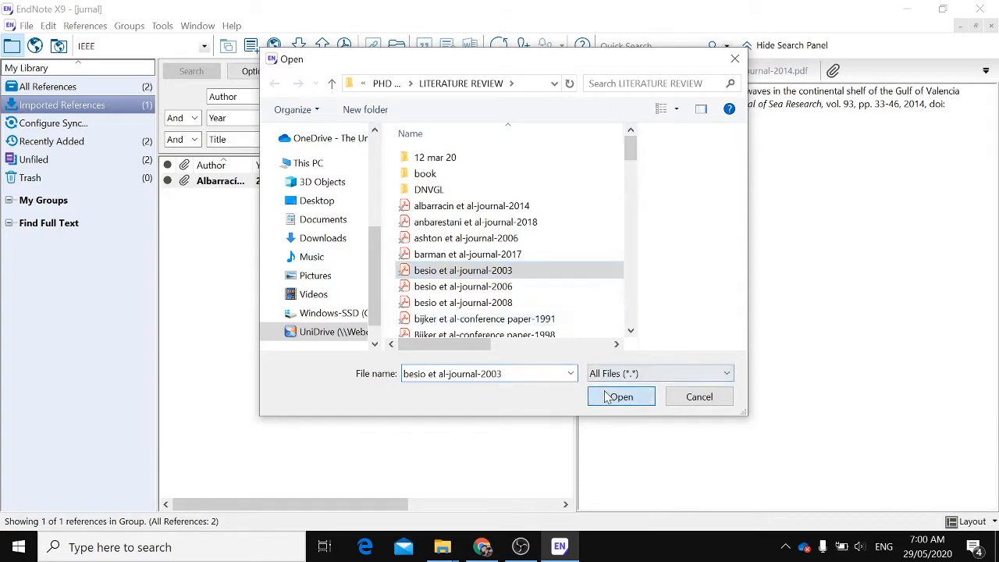
click(616, 396)
click(558, 328)
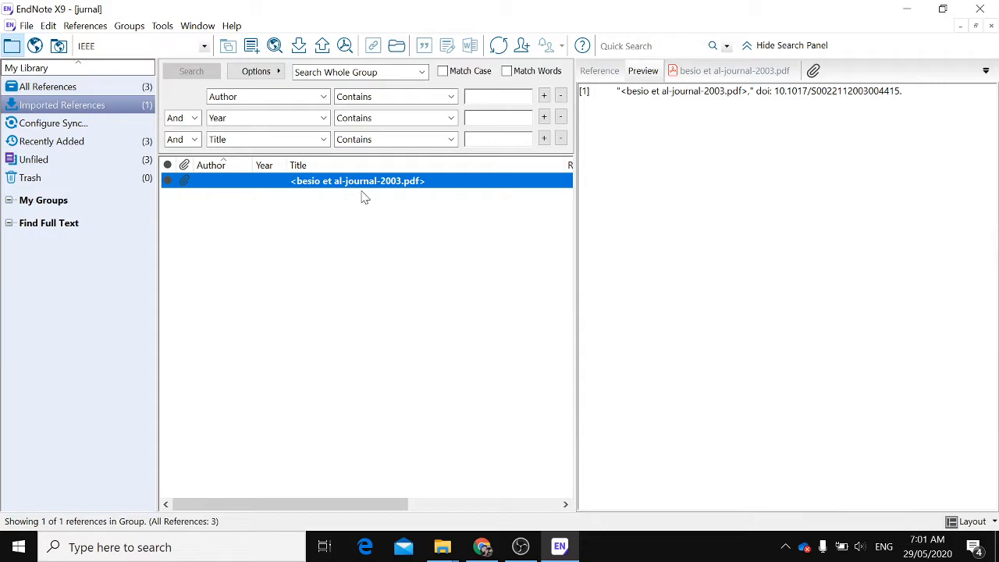
Inspect the imported besio reference's fields, formatted preview and attached PDF
click(591, 71)
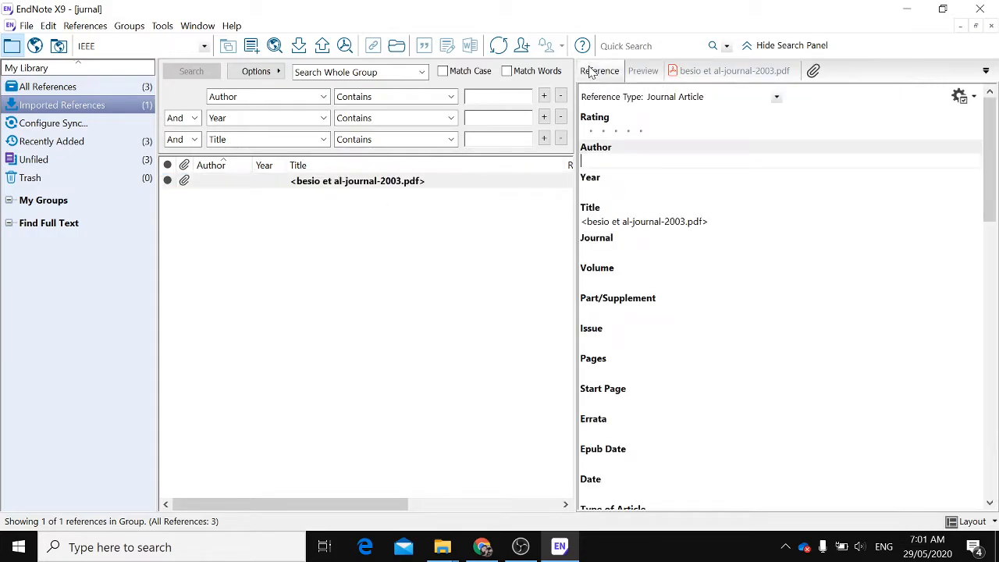
click(643, 71)
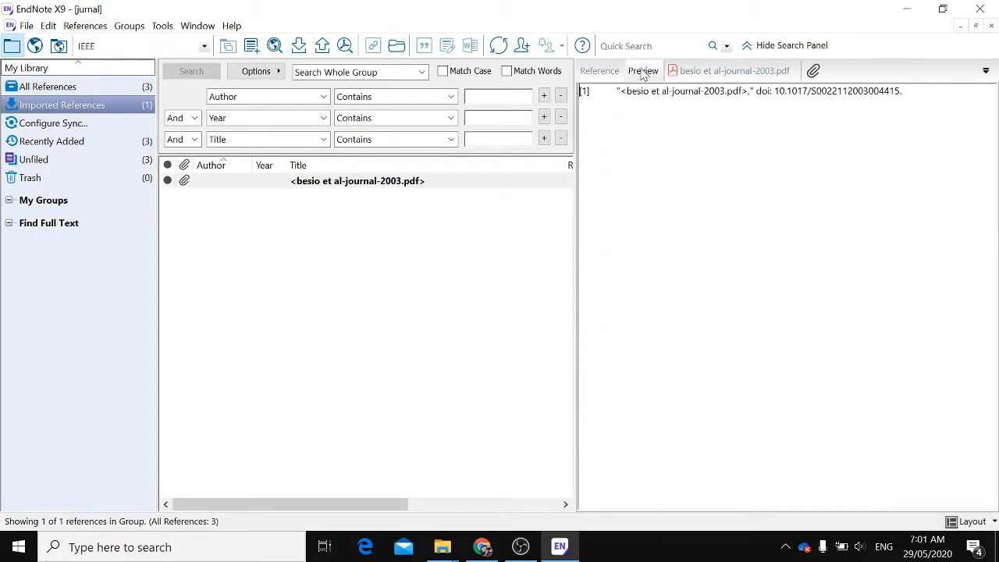
click(732, 72)
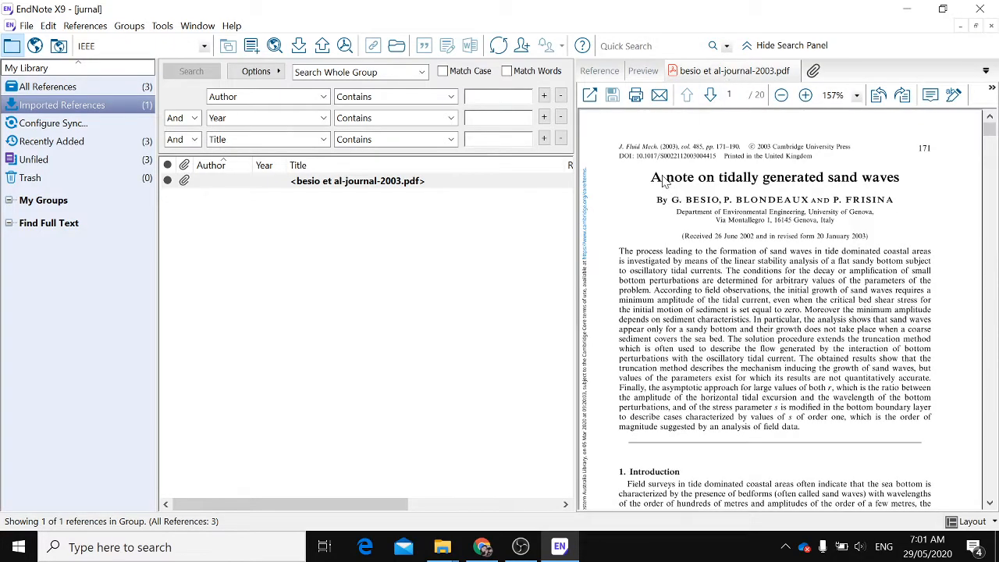
Copy the title from the PDF and search Google Scholar for A note on tidally generated sand waves
drag(651, 179, 914, 191)
key(ctrl+c)
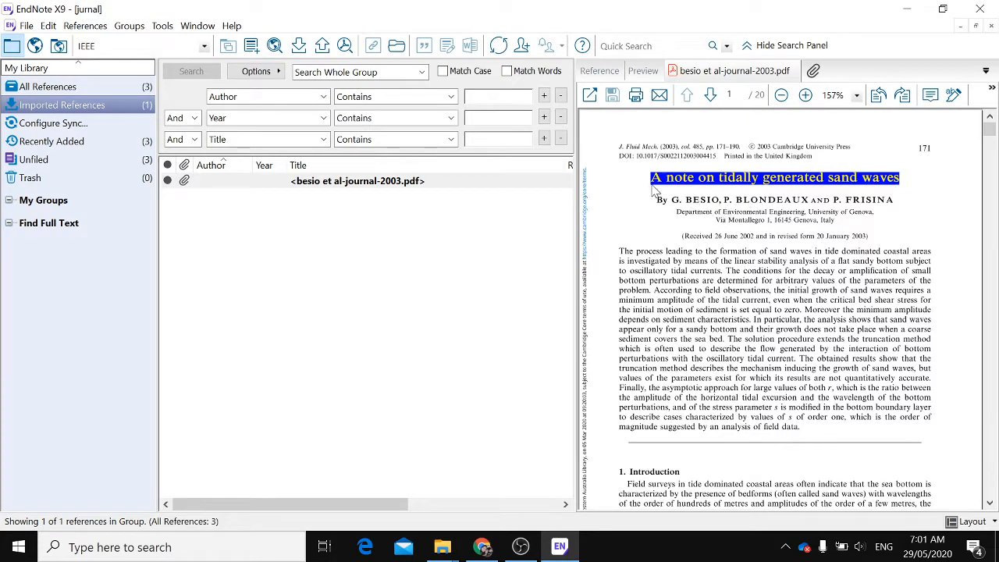
click(484, 550)
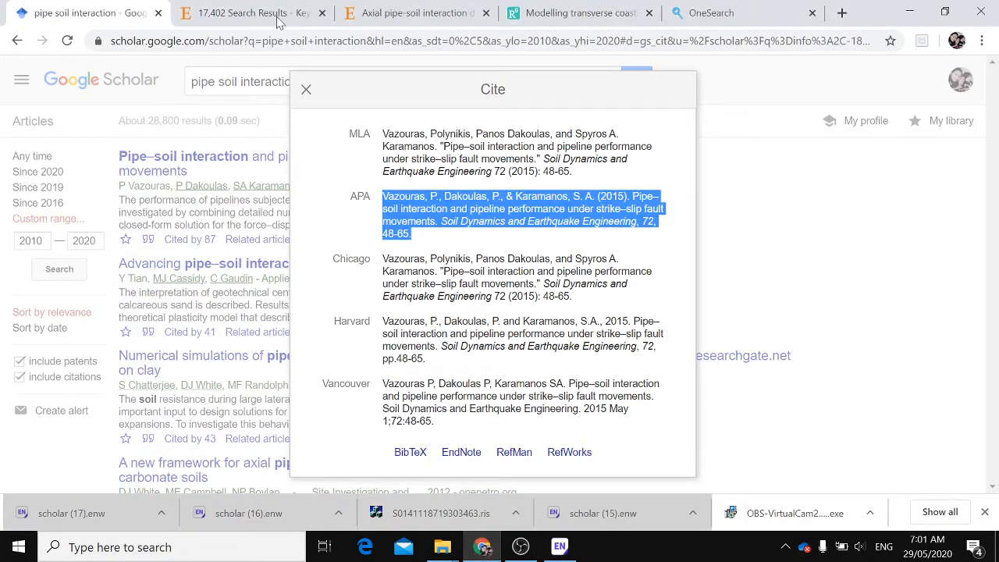
click(306, 91)
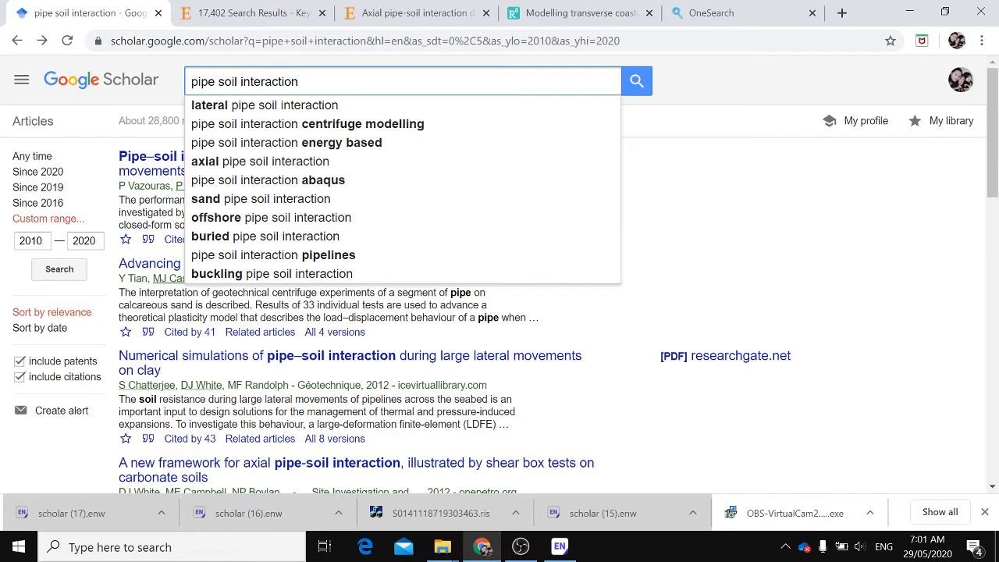
key(ctrl+a)
key(ctrl+v)
click(642, 84)
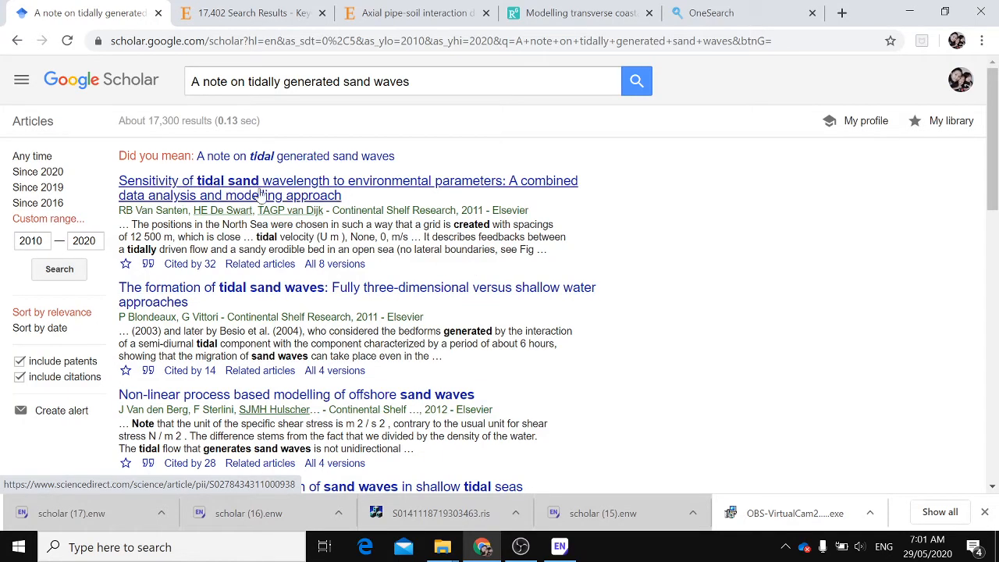
Scroll through the results and remove the year range restriction by choosing Any time
scroll(494, 281, down, 1)
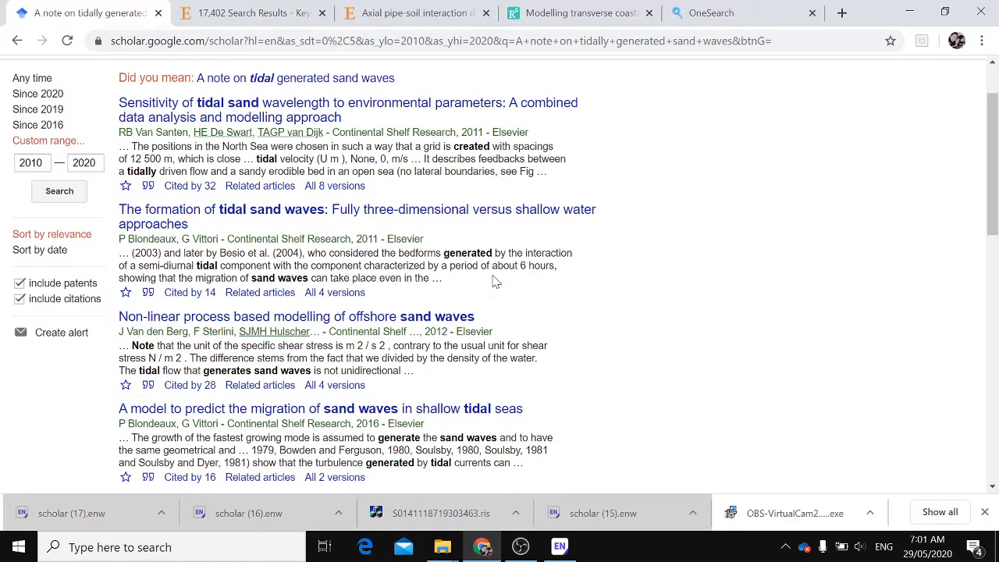
scroll(493, 281, down, 3)
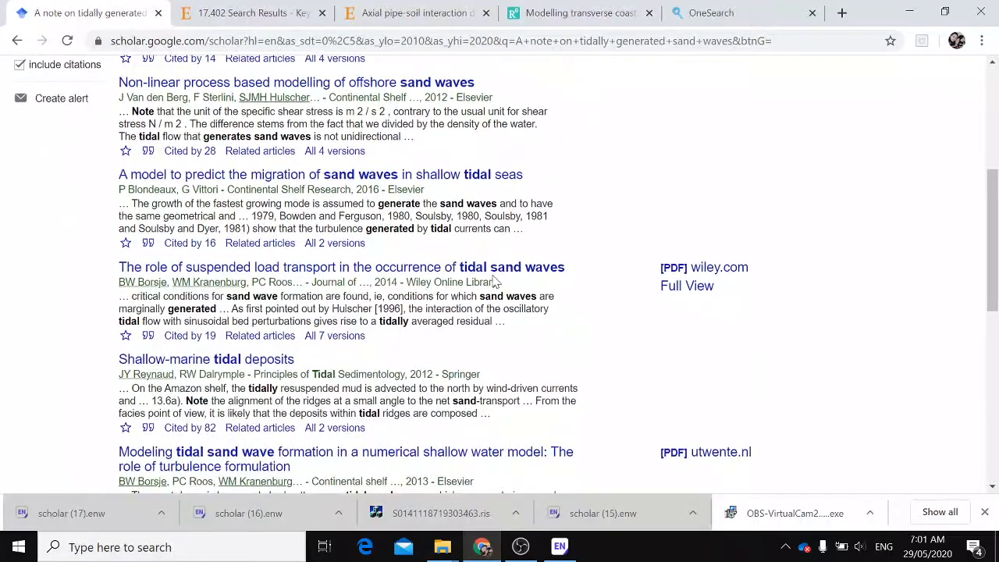
scroll(493, 281, down, 2)
scroll(493, 468, up, 6)
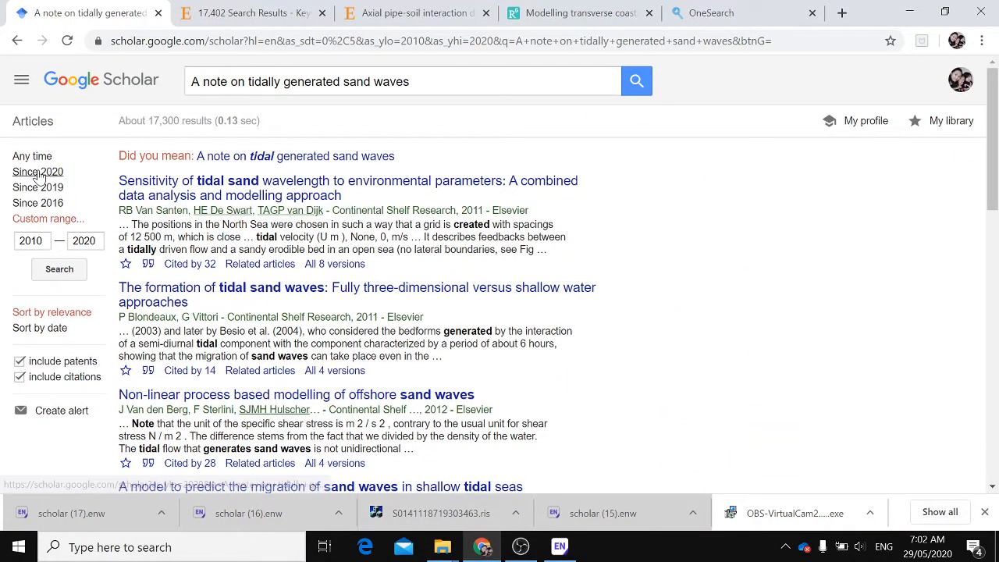
click(35, 158)
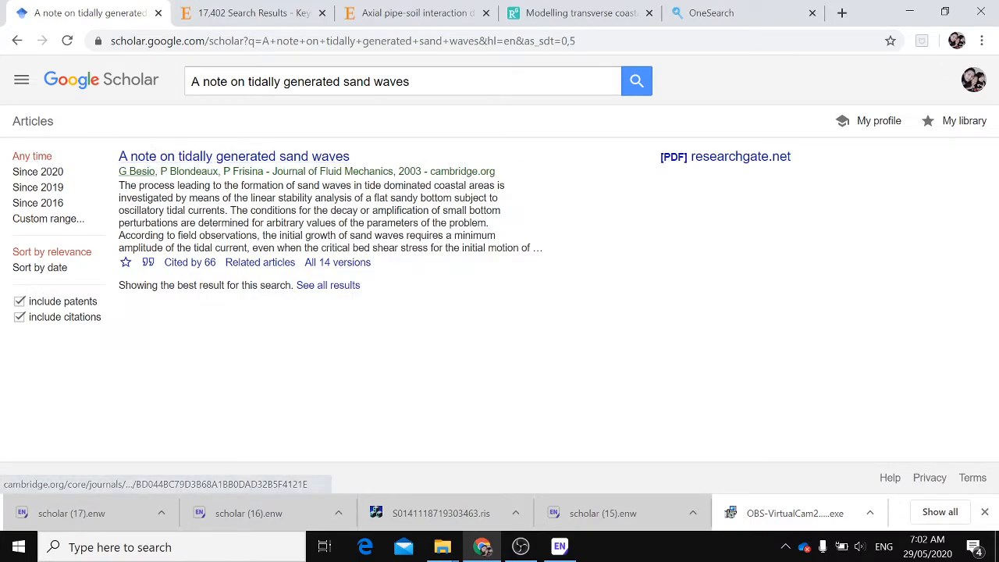
Download the EndNote citation for the Besio 2003 article and open it in the library
click(150, 264)
click(468, 422)
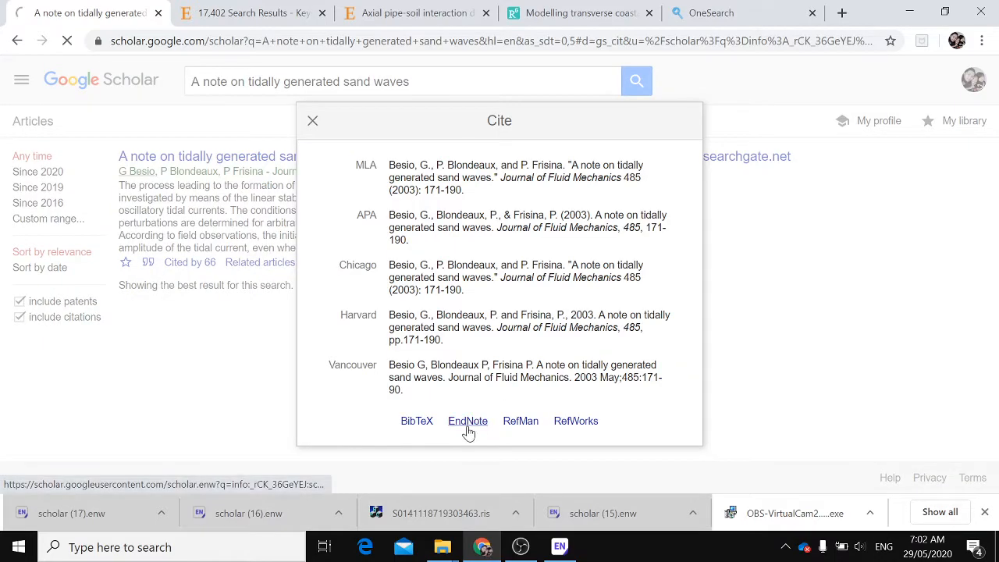
click(78, 511)
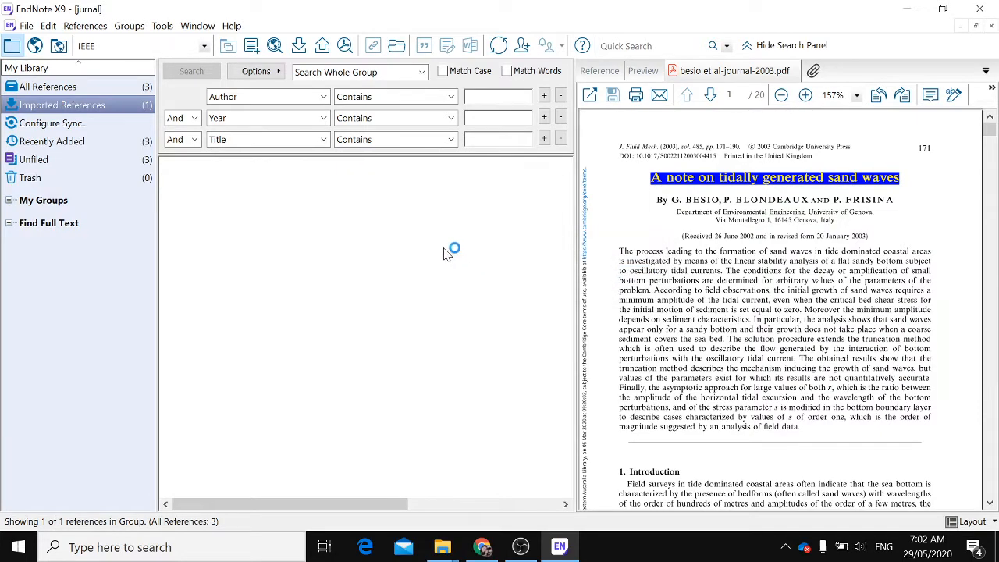
Select the imported Besio 2003 reference and review its formatted preview and reference fields
click(300, 183)
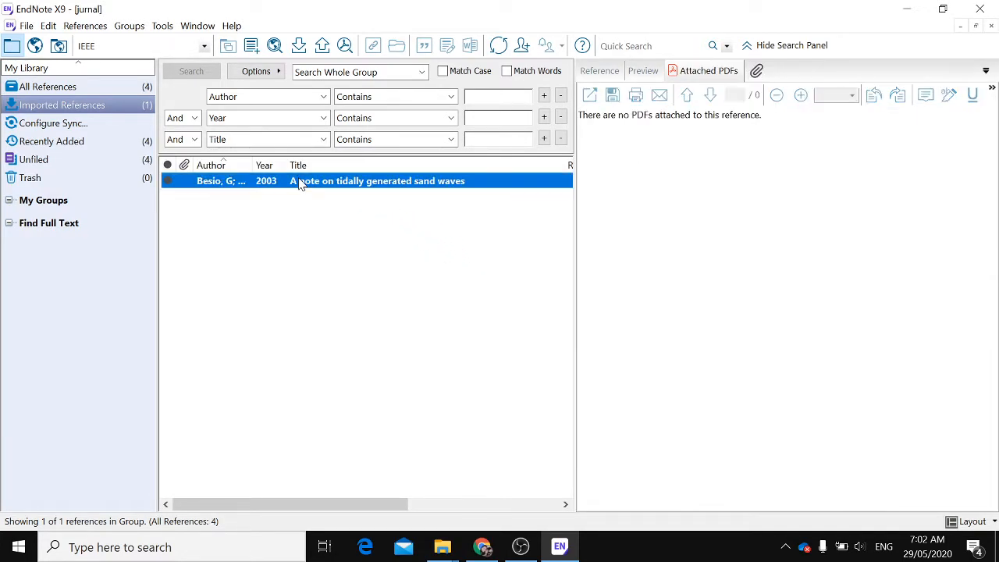
click(643, 71)
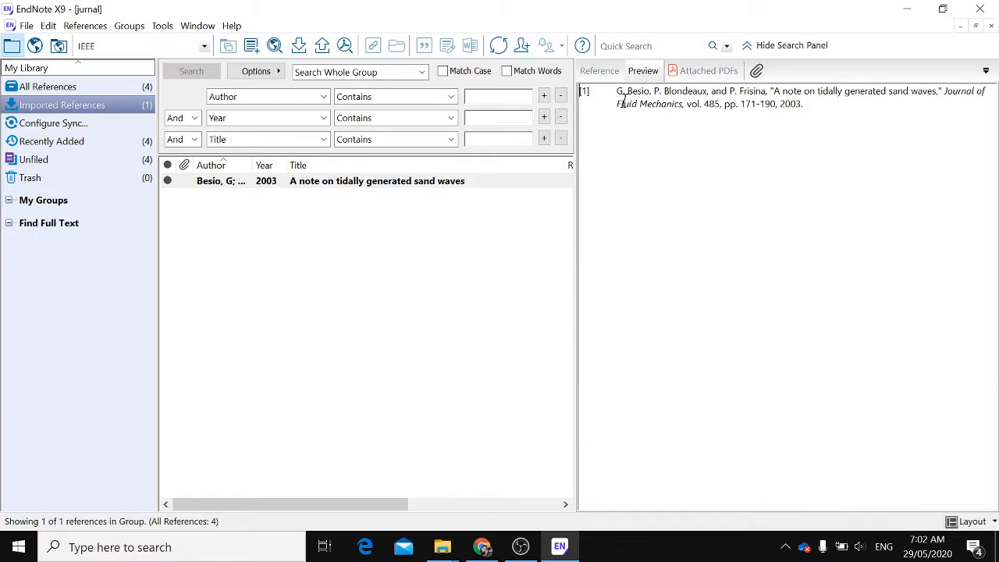
click(587, 74)
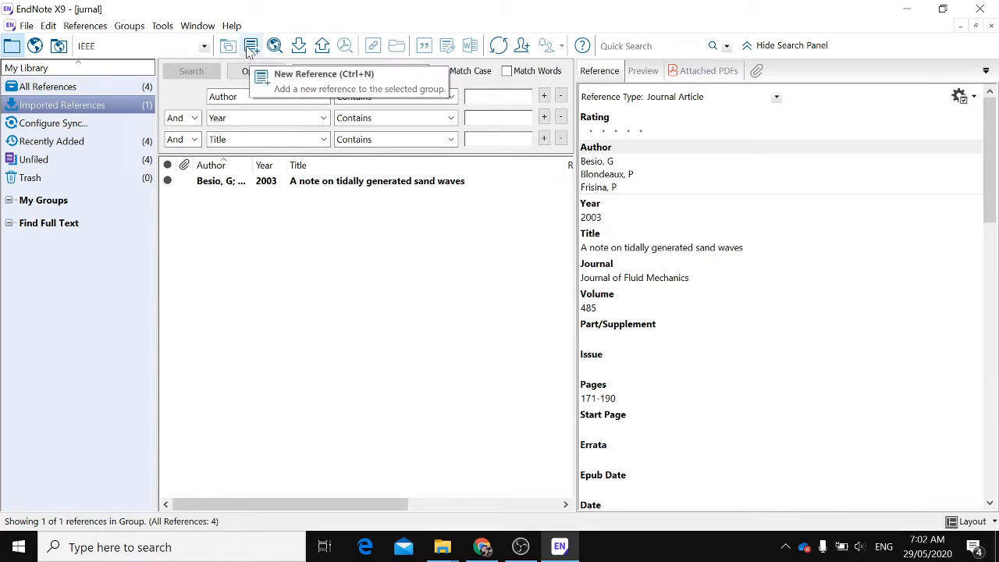
key(ctrl+n)
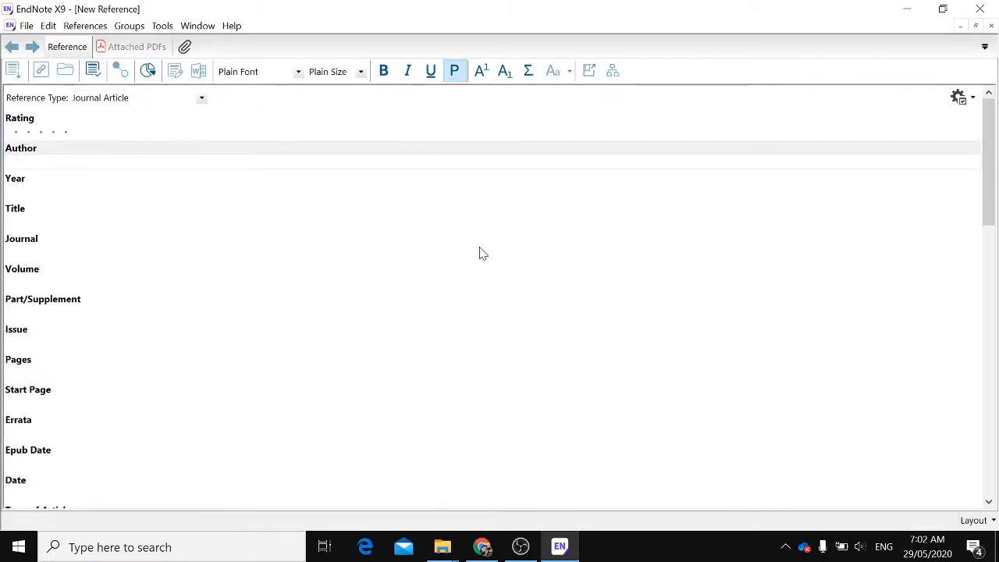
scroll(23, 276, down, 3)
scroll(107, 350, down, 5)
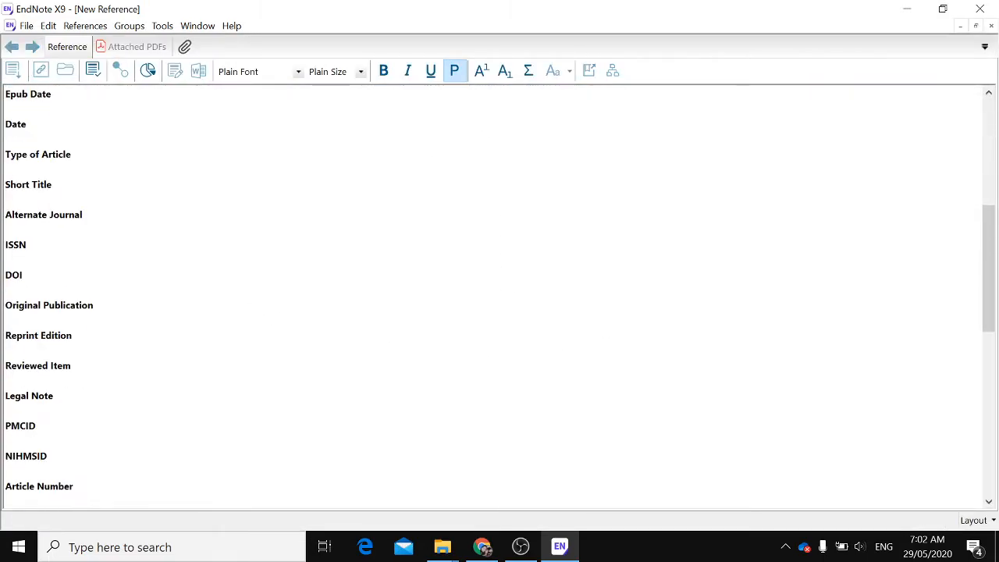
click(28, 27)
click(990, 26)
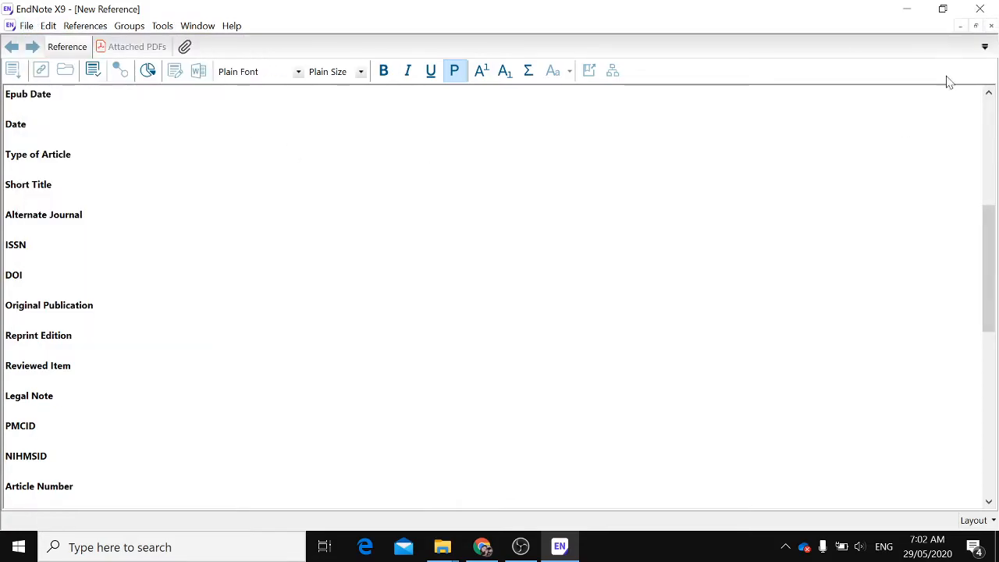
click(992, 26)
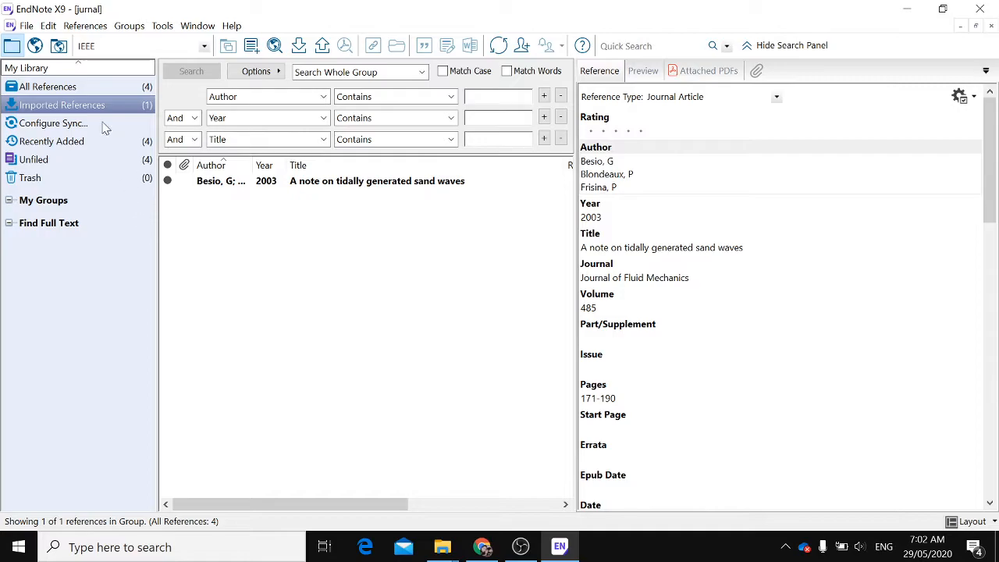
In Recently Added, replace the besio PDF reference's title with A note on tidally generated sand waves copied from the PDF
click(69, 144)
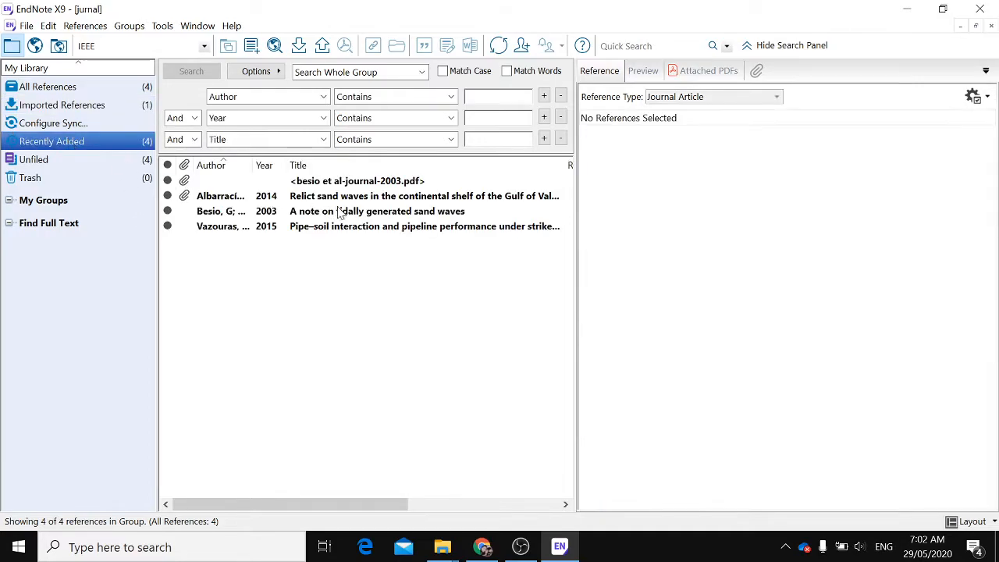
click(355, 184)
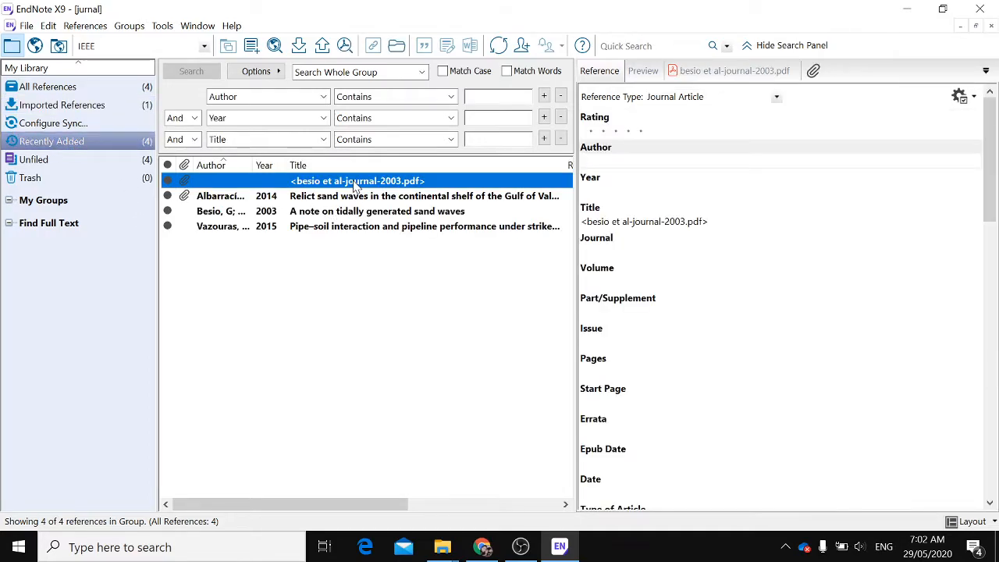
click(732, 71)
drag(651, 179, 905, 181)
key(ctrl+c)
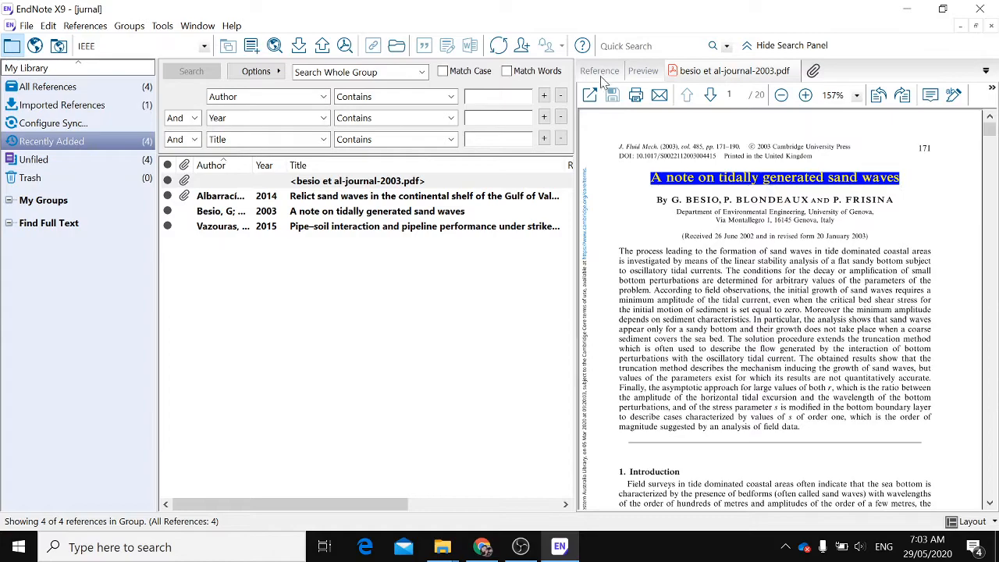
click(600, 71)
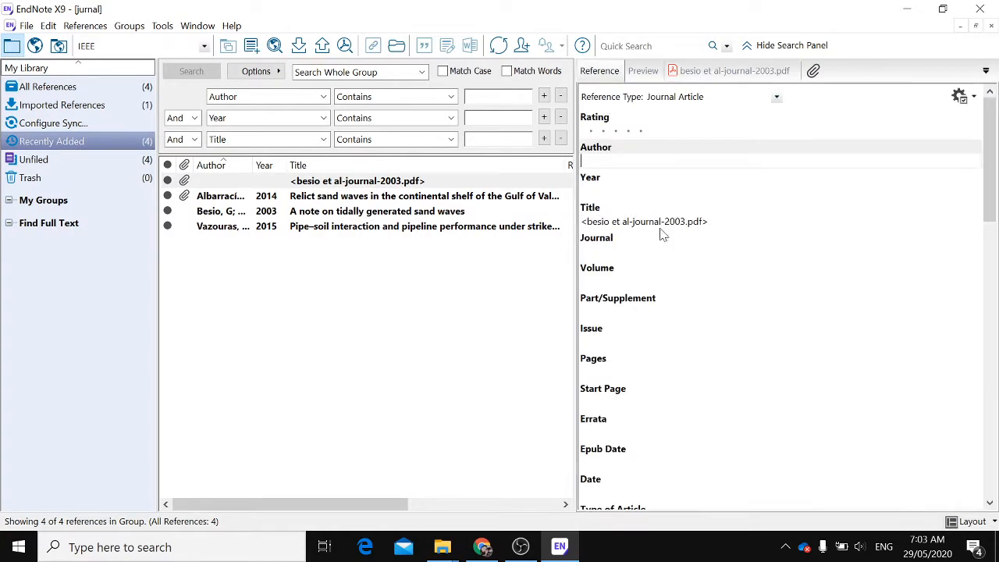
drag(709, 222, 581, 222)
key(ctrl+v)
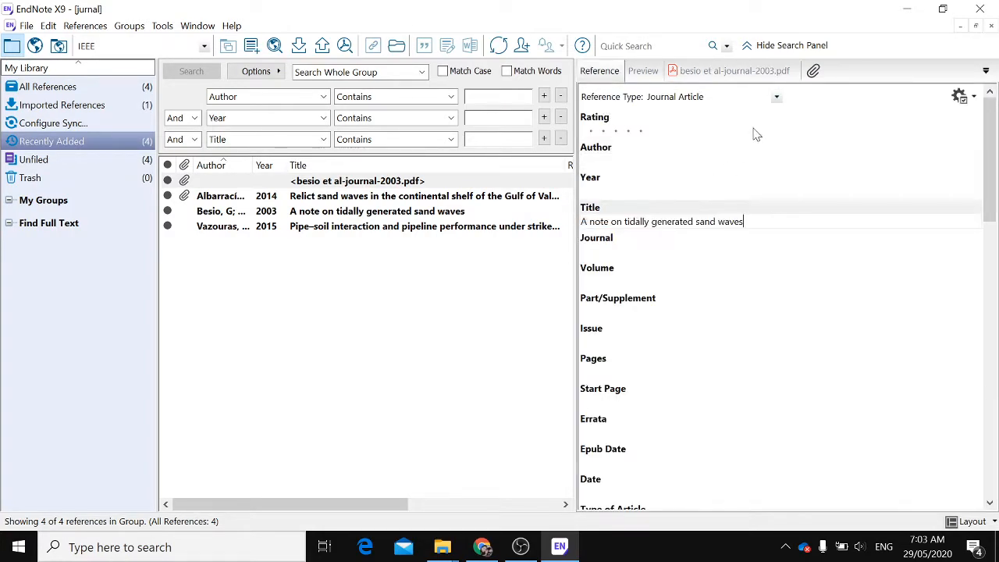
Copy the author line from the PDF and paste it into the reference's Author field
click(733, 74)
click(662, 205)
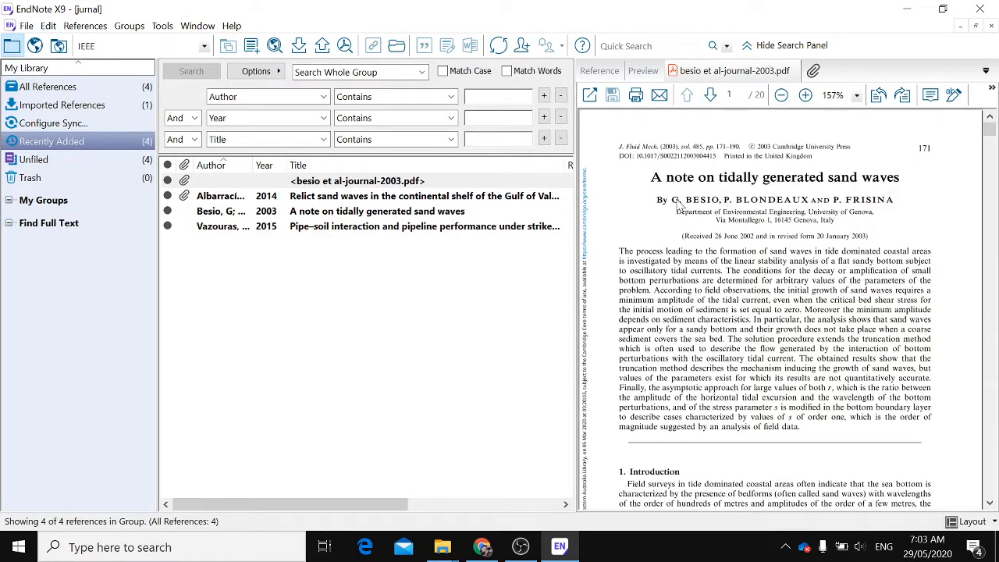
drag(677, 203, 873, 209)
key(ctrl+c)
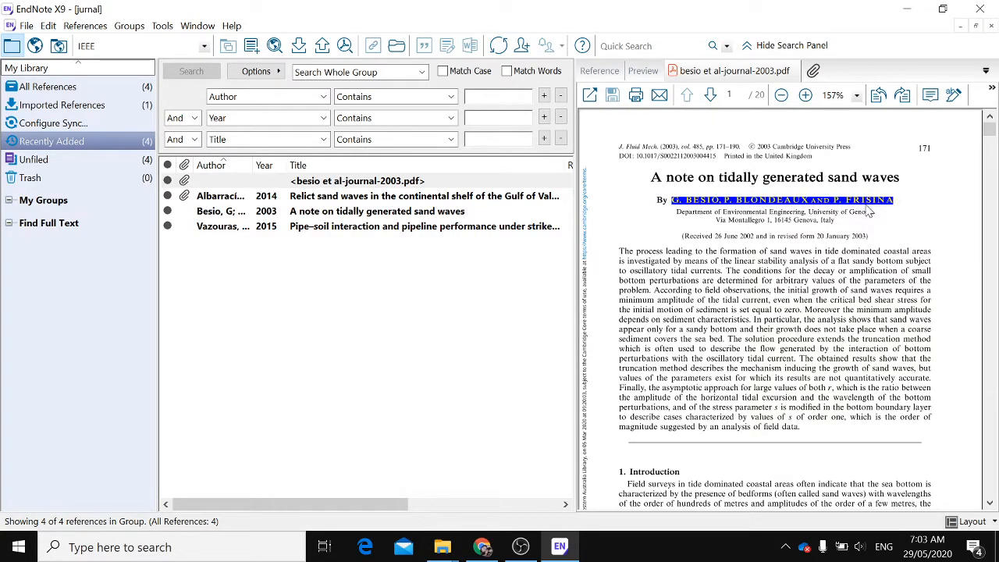
click(600, 70)
click(623, 159)
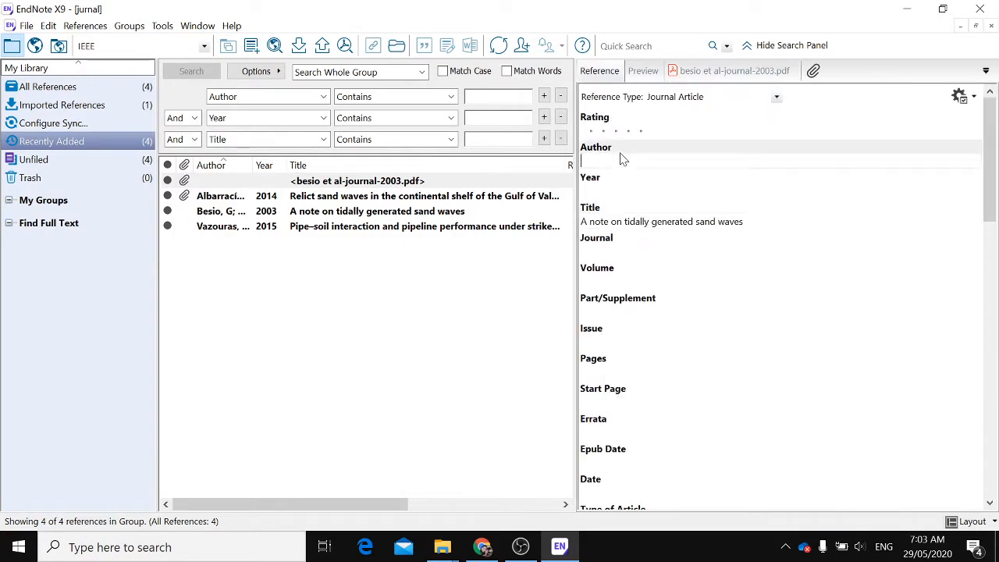
key(ctrl+v)
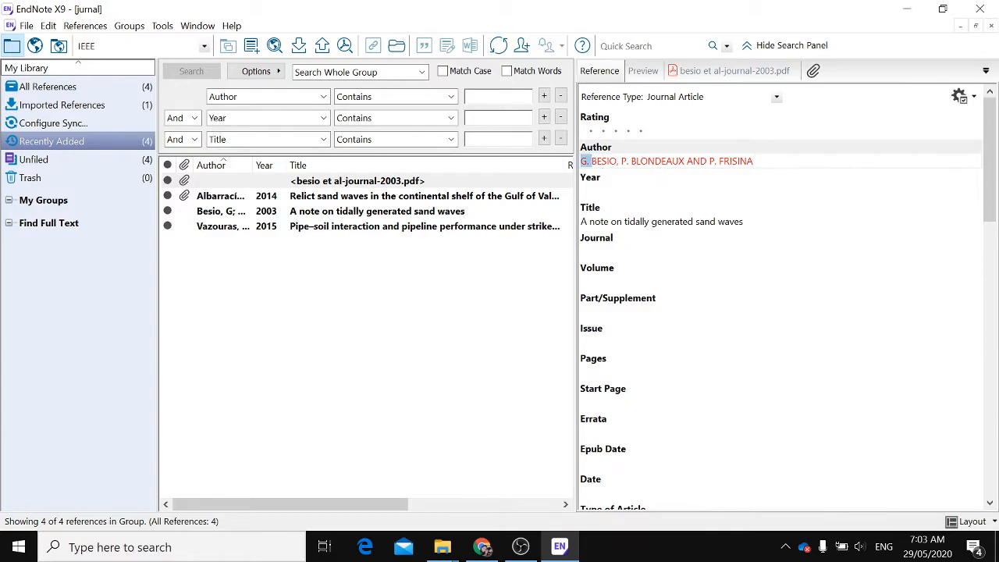
Reformat the first author as BESIO, G. and move the remaining authors to a new line
key(BackSpace)
key(BackSpace)
key(BackSpace)
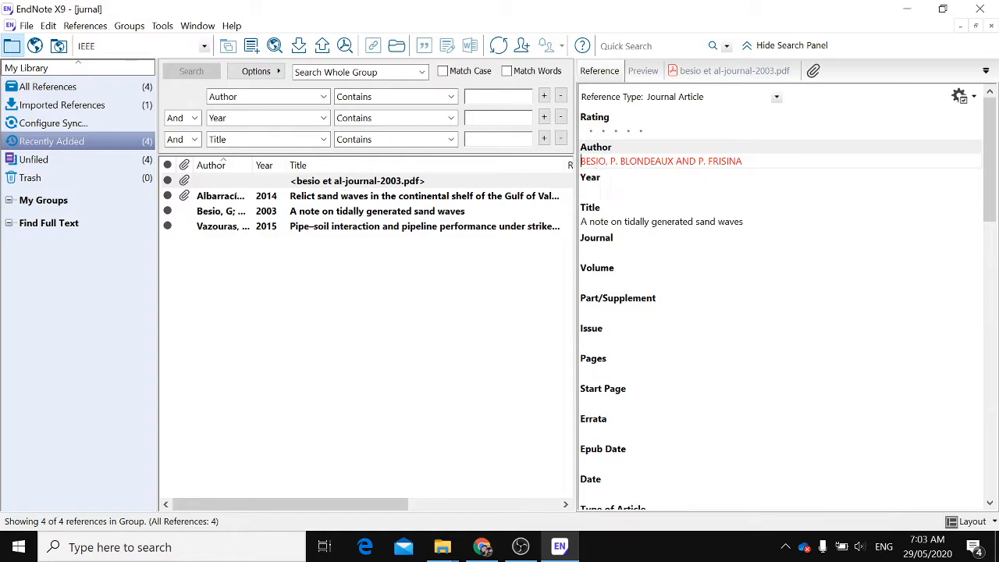
text(G.)
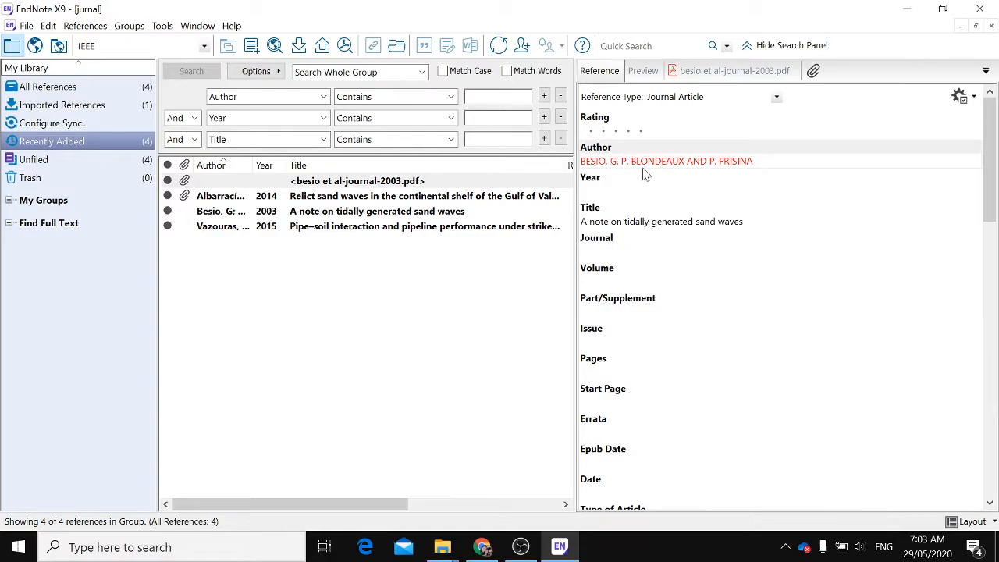
key(Return)
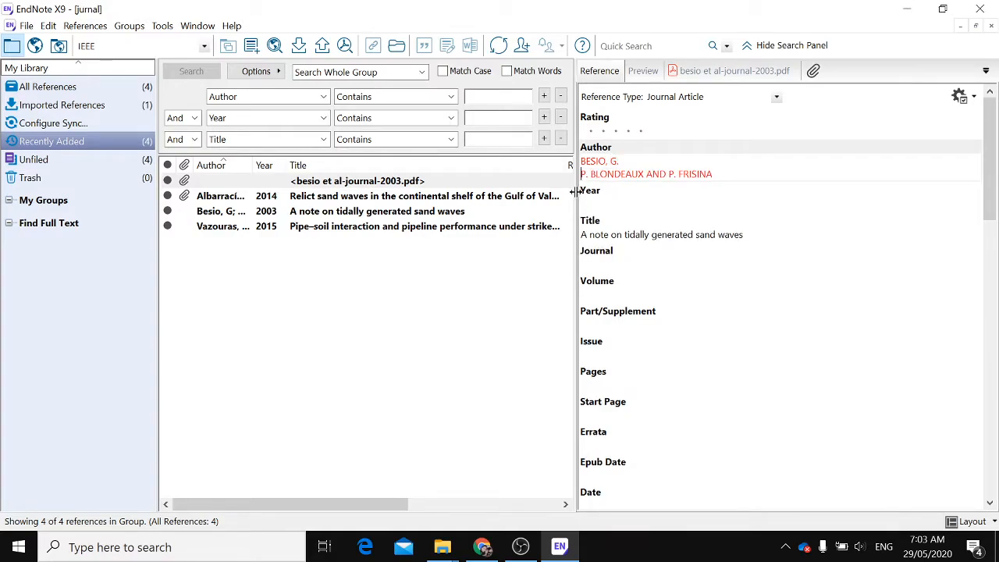
Reformat the remaining authors as BLONDEAUX, P. and FRISINA, P. on separate lines, then save the library
click(590, 174)
key(BackSpace)
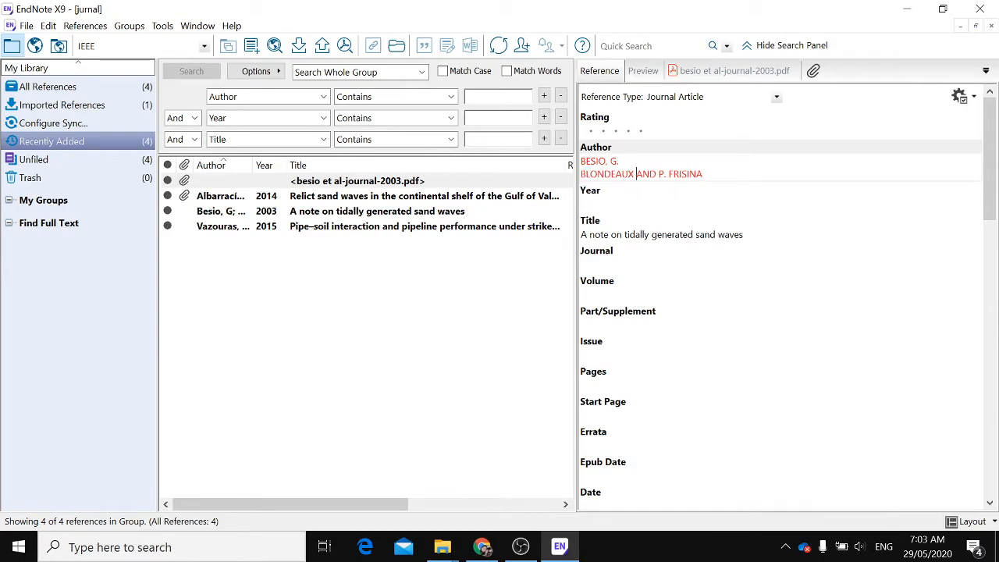
text(P.)
key(Delete)
key(Delete)
key(Delete)
key(Delete)
key(shift+Right)
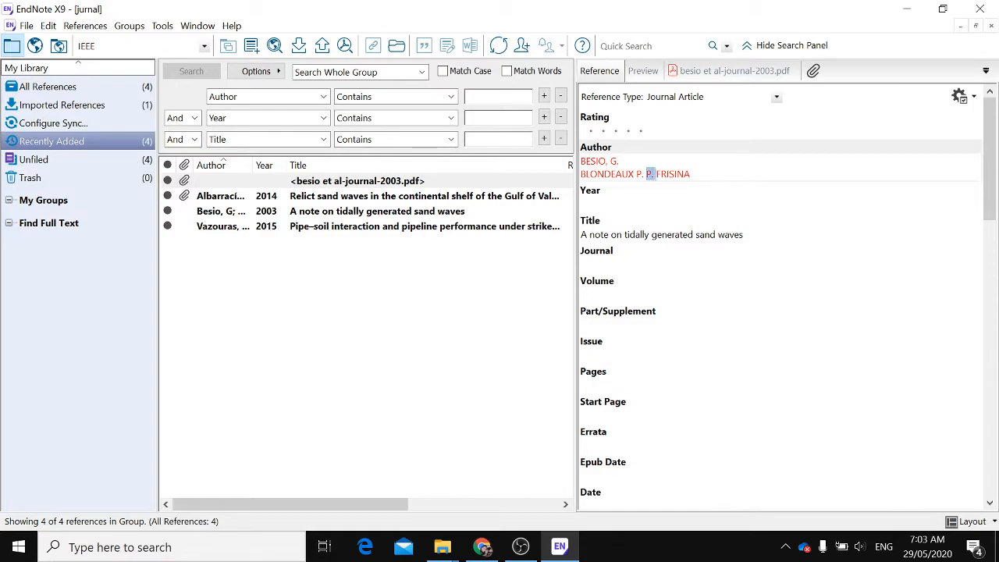
key(Delete)
key(Return)
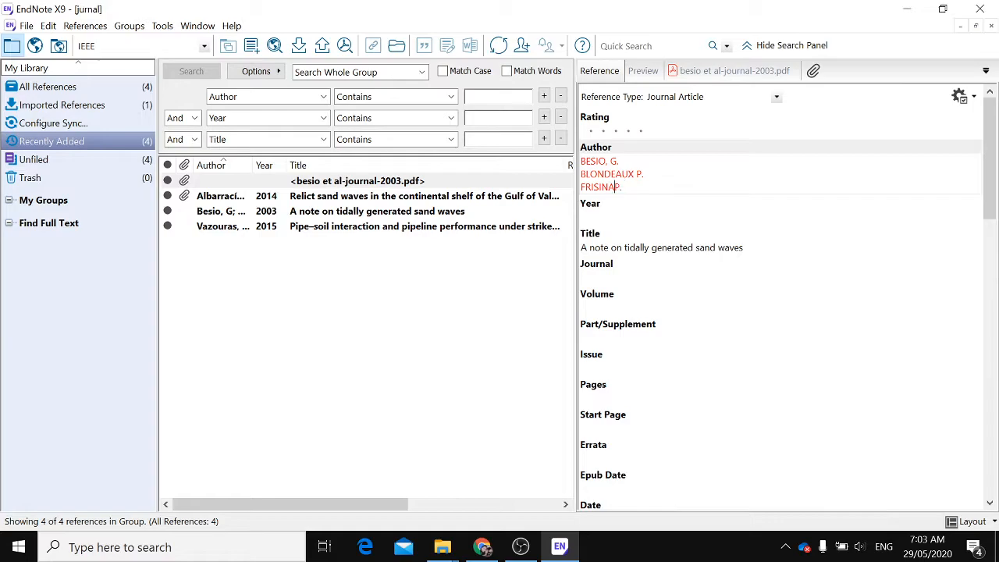
text(, )
text(,)
click(26, 26)
click(47, 127)
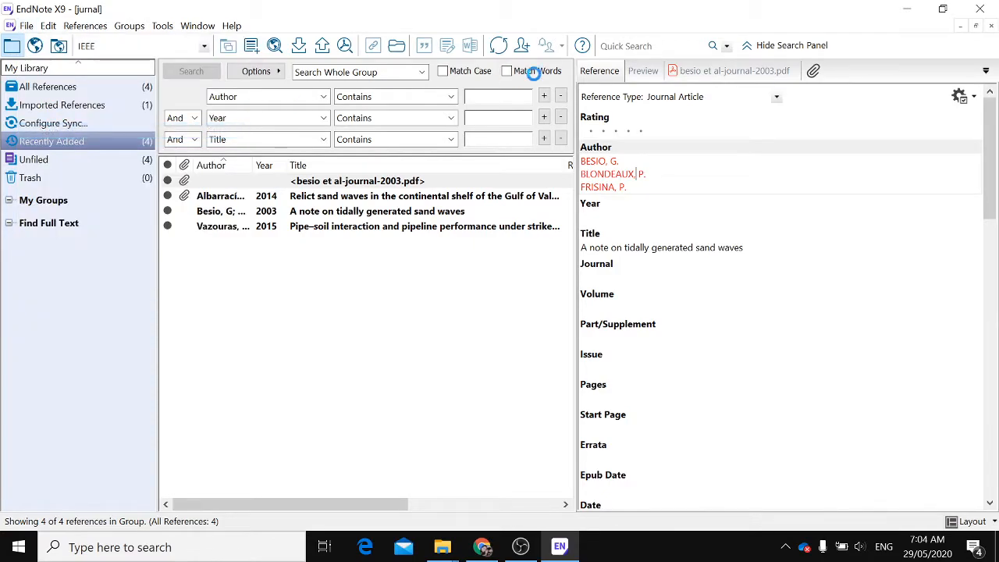
Check the formatted preview, then replace the periods after each author's initial with semicolons and save the library
click(642, 73)
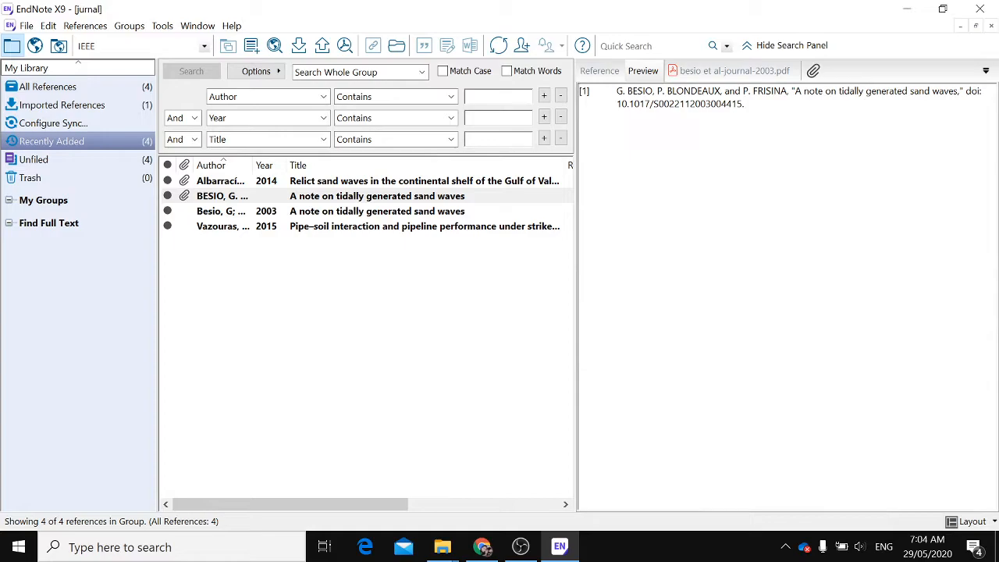
click(602, 72)
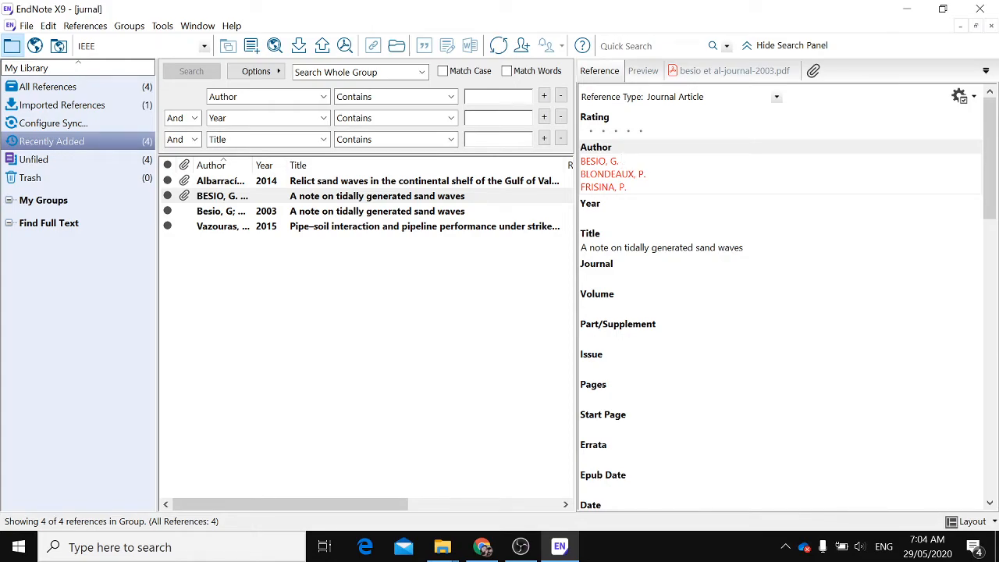
key(BackSpace)
key(BackSpace)
text(;)
key(BackSpace)
text(;;)
click(25, 25)
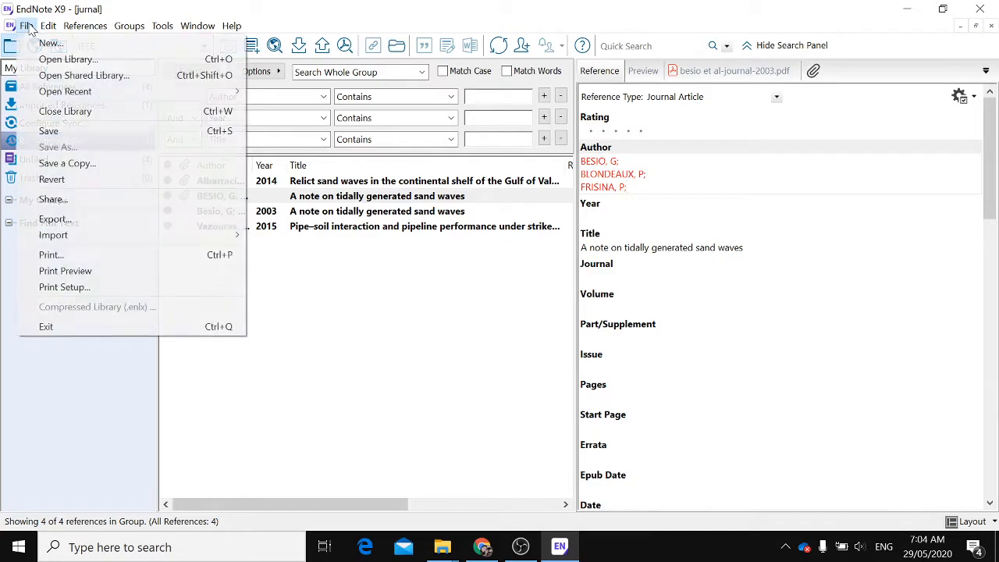
click(47, 129)
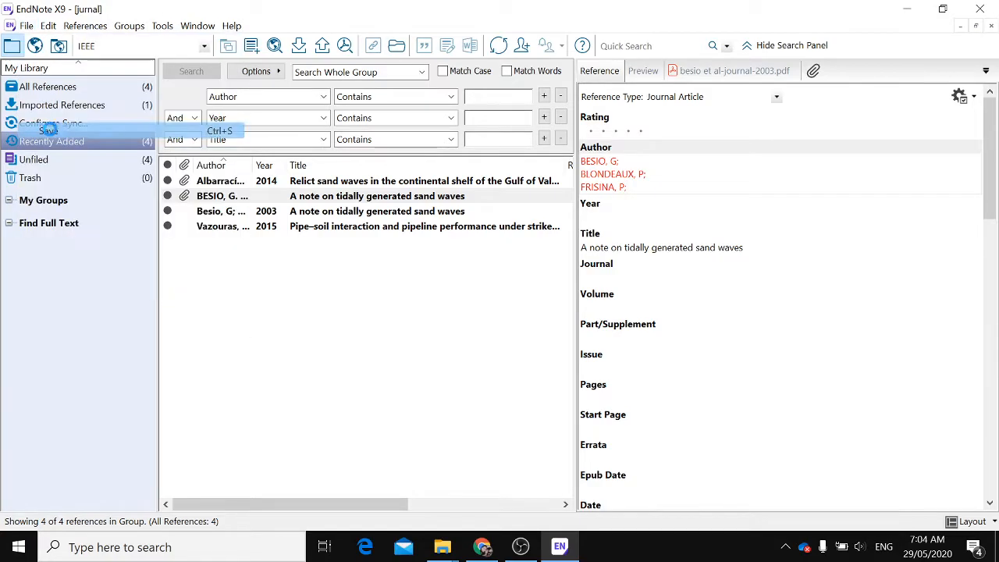
Compare the edited reference's preview, fields and attached PDF with the Besio 2003 reference imported from Google Scholar
click(640, 72)
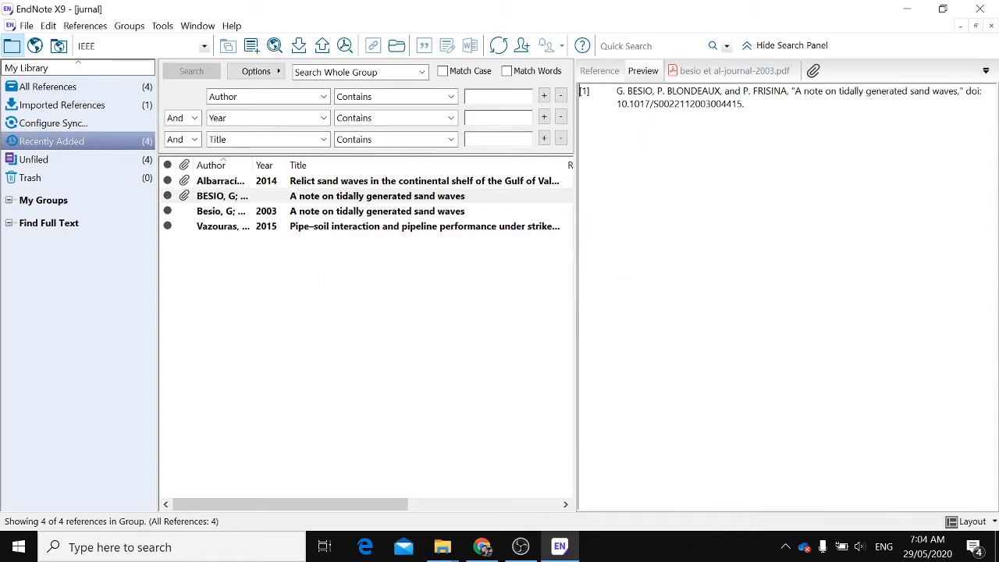
click(601, 71)
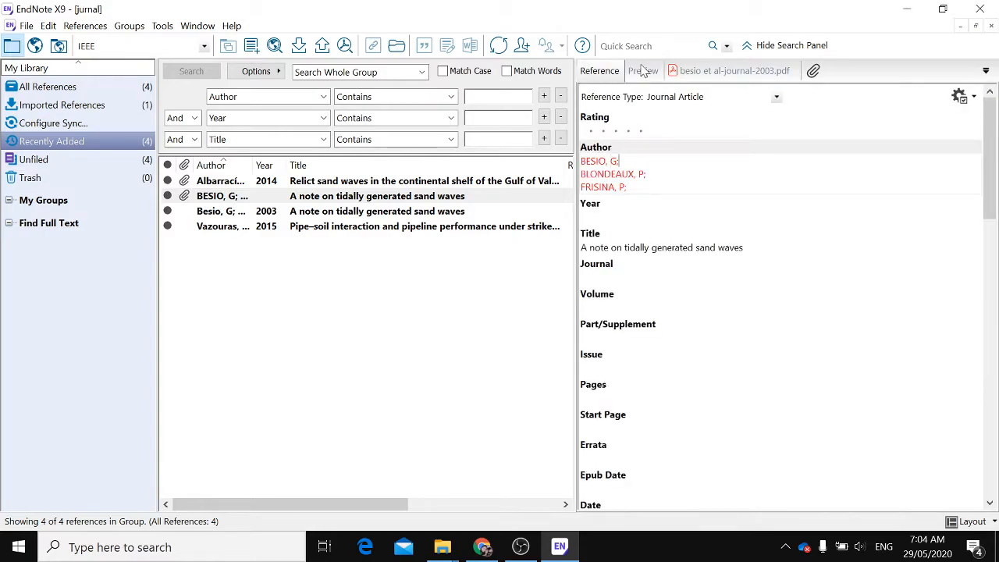
click(642, 72)
click(690, 75)
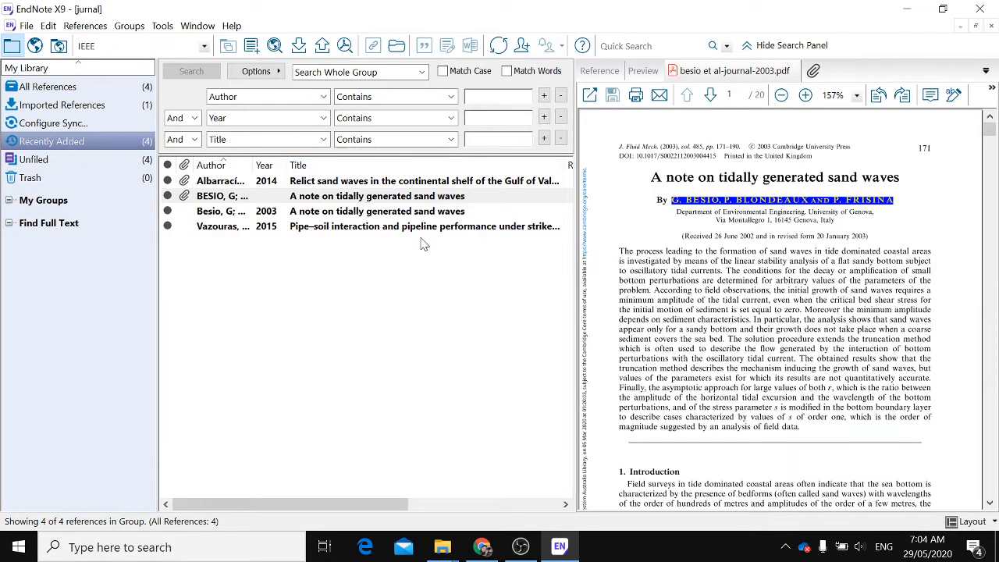
click(600, 71)
click(631, 72)
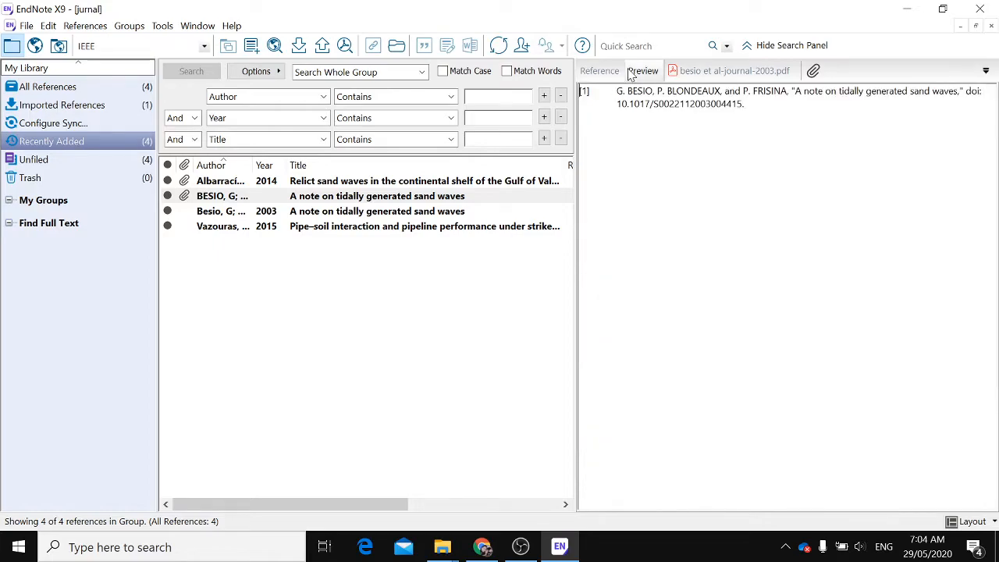
click(271, 212)
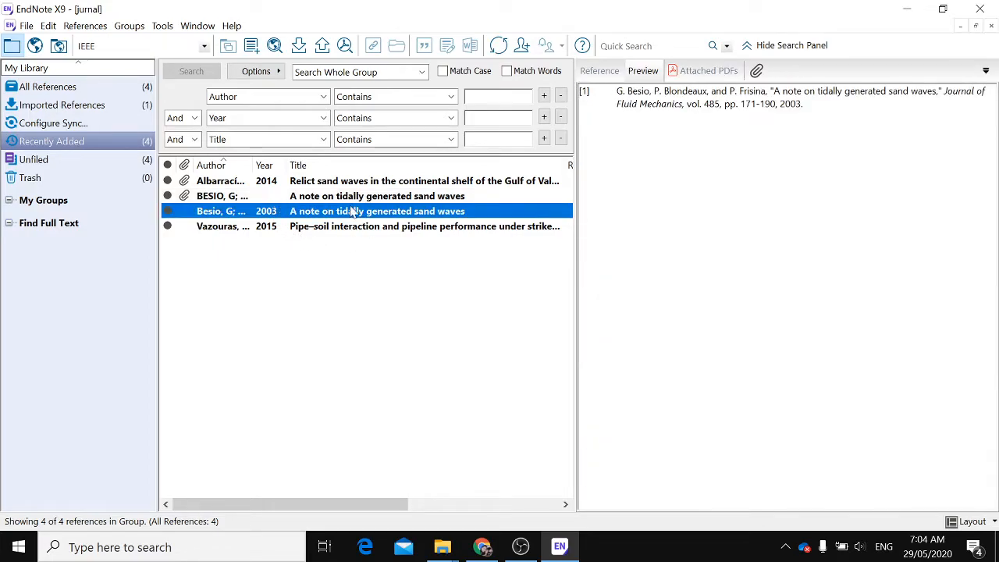
Export the Axial pipe-soil interaction article's citation from ScienceDirect as an RIS file and import it into the library
click(496, 550)
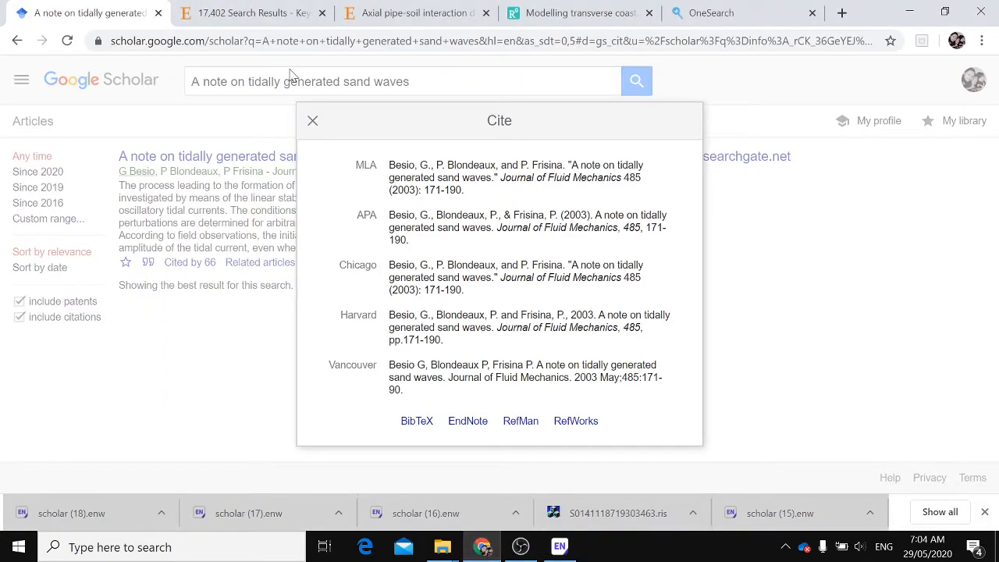
click(313, 121)
click(260, 7)
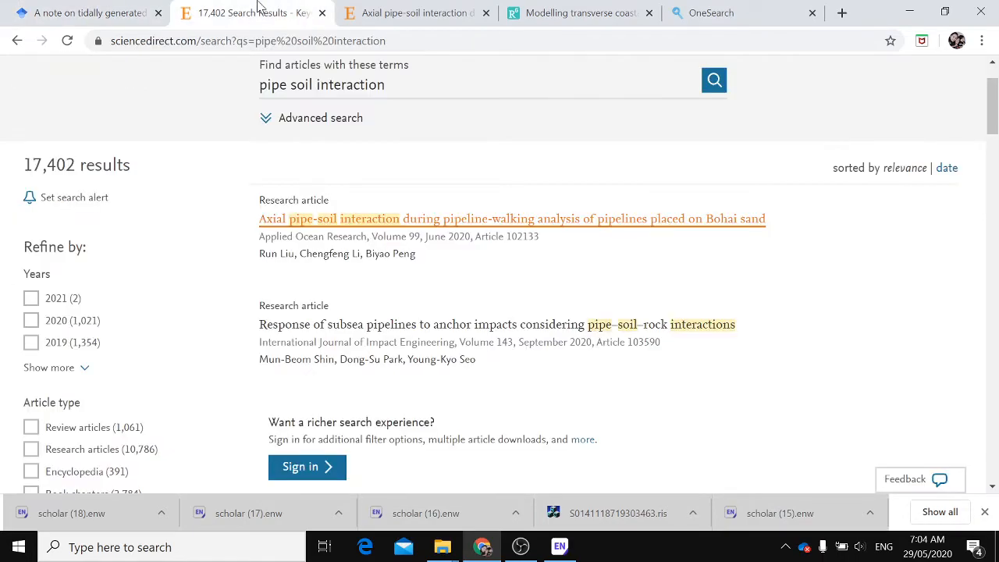
scroll(428, 334, up, 1)
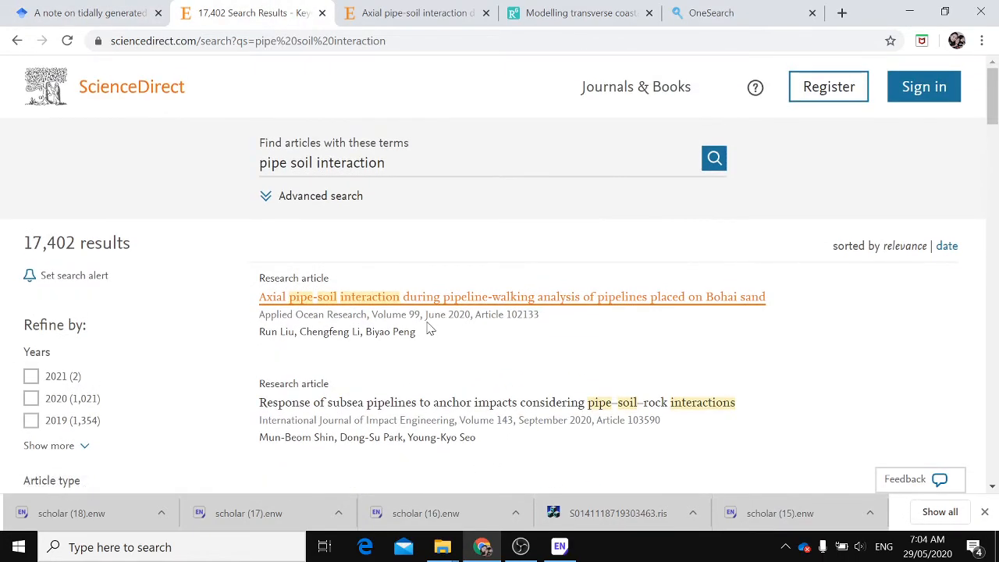
click(351, 13)
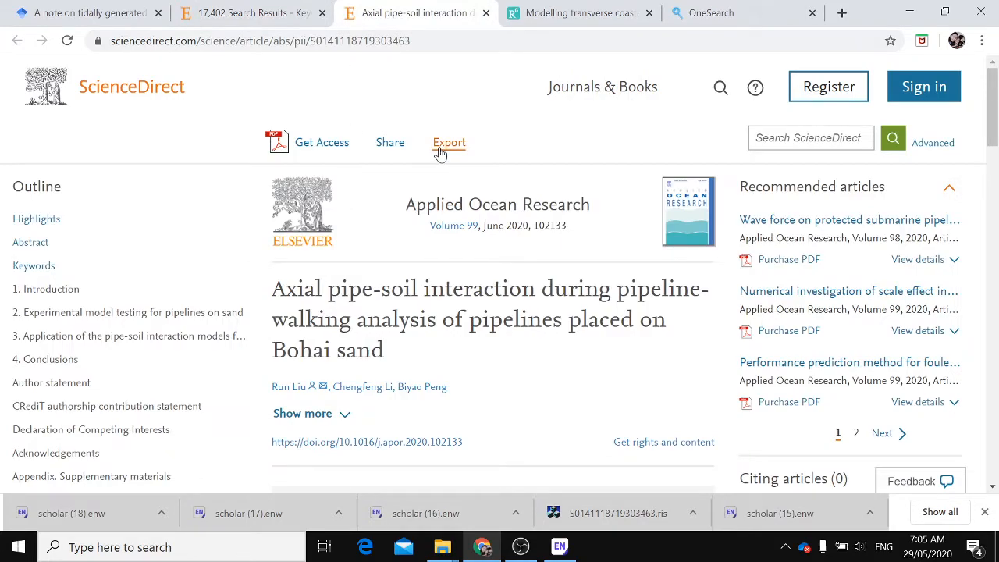
scroll(466, 362, down, 6)
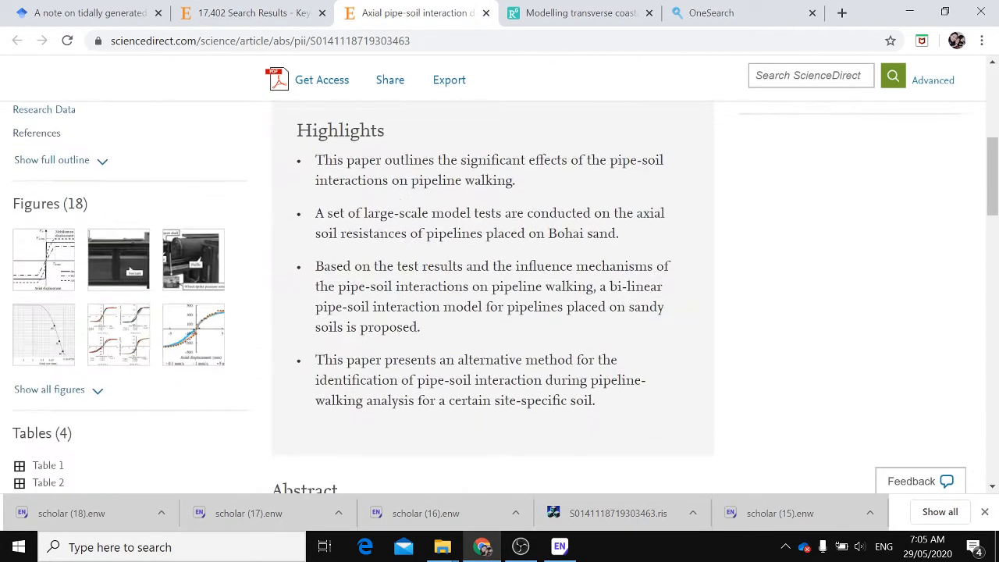
scroll(466, 273, up, 6)
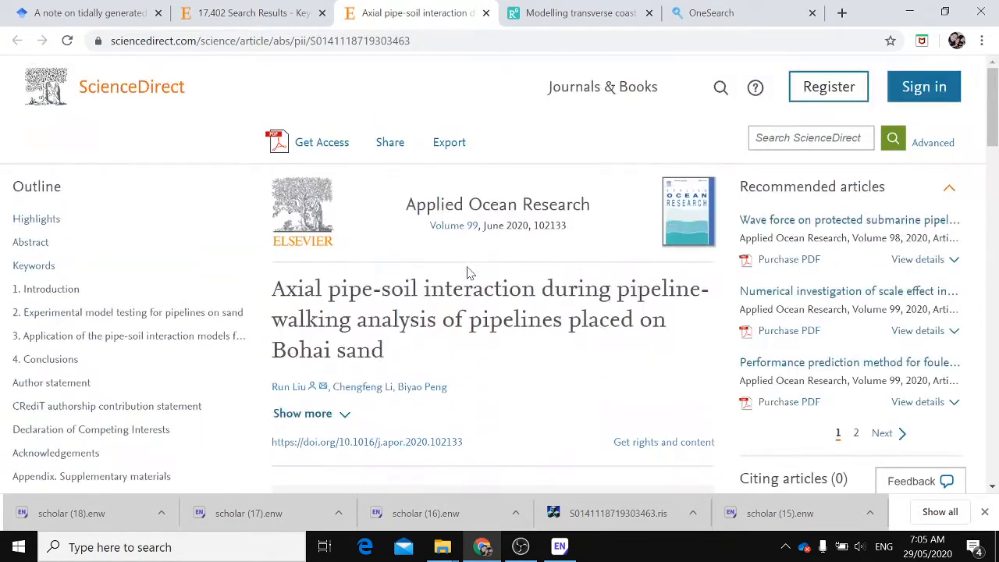
click(444, 144)
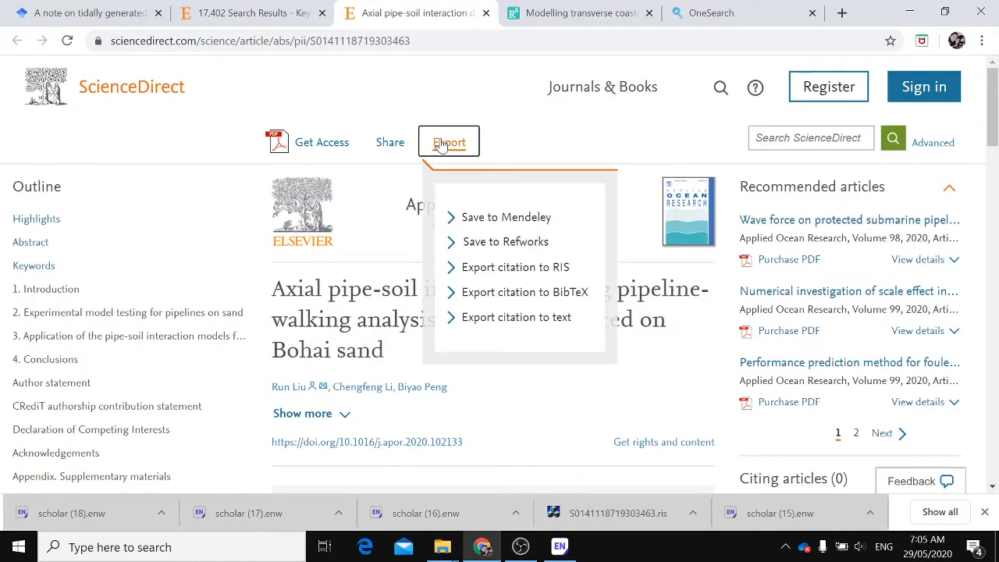
click(503, 270)
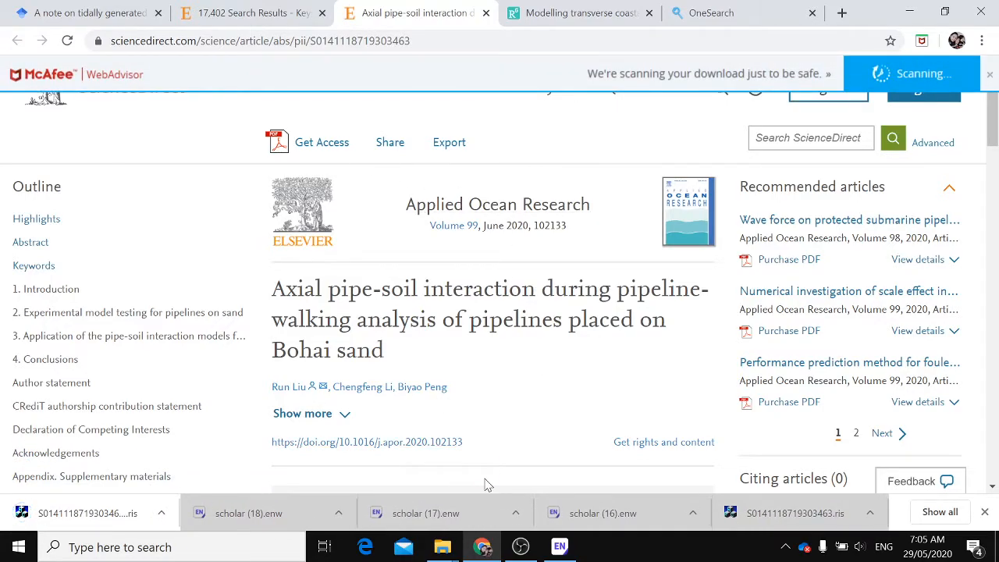
click(122, 517)
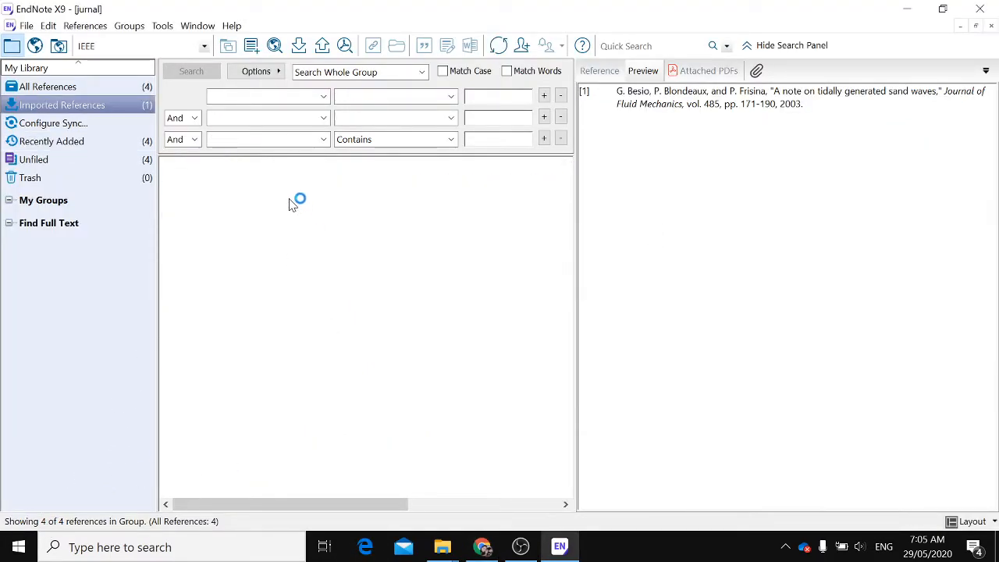
click(246, 189)
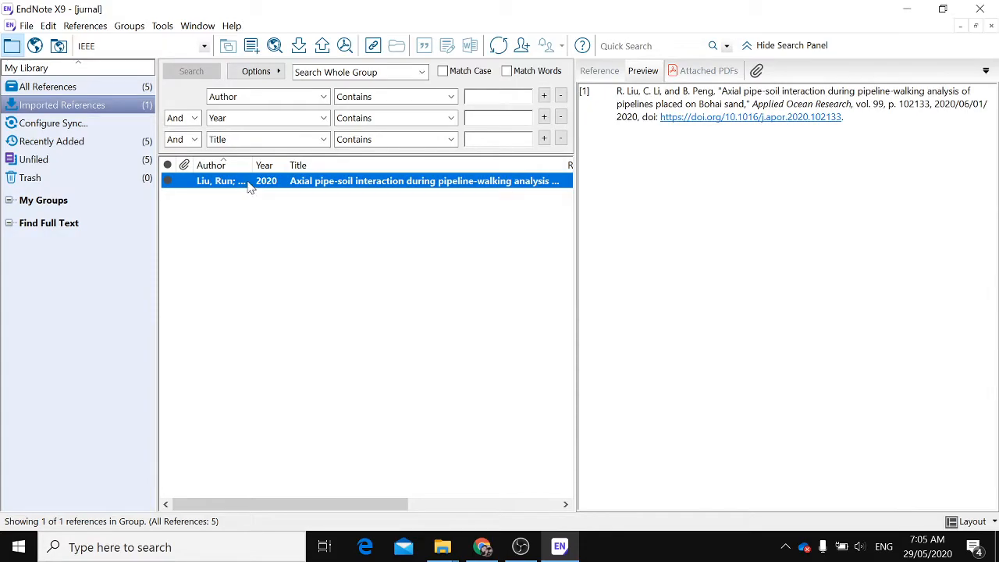
Download the RIS citation of Modelling transverse coastal bedforms at Anna Maria island from ResearchGate and import it into the library
click(482, 551)
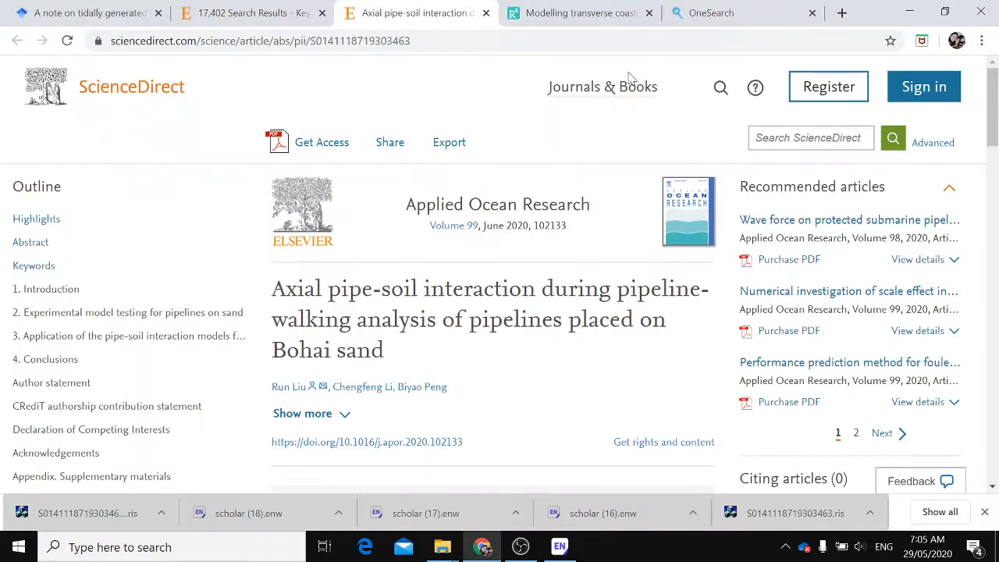
click(594, 11)
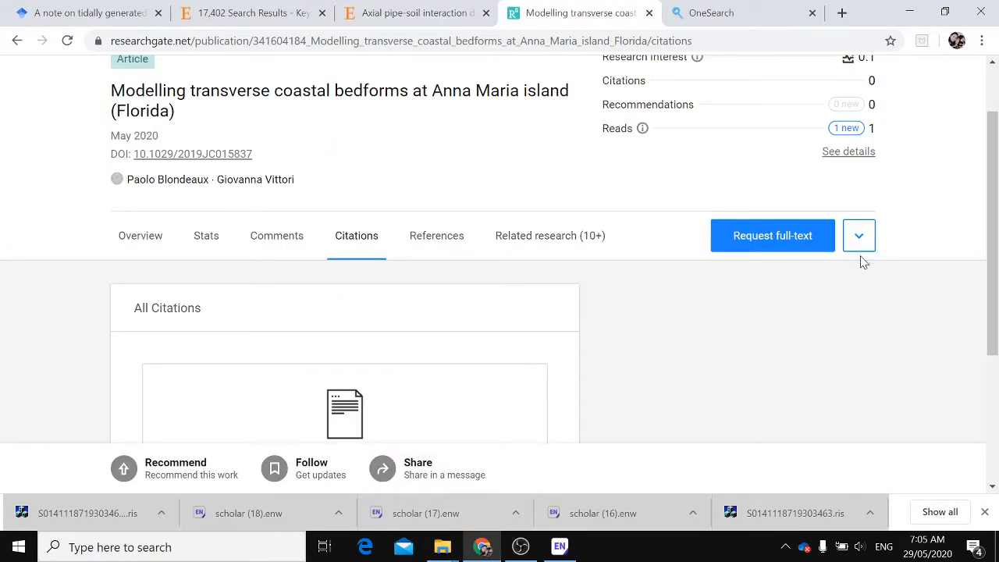
scroll(865, 259, up, 1)
scroll(345, 385, down, 2)
scroll(344, 378, up, 2)
click(863, 316)
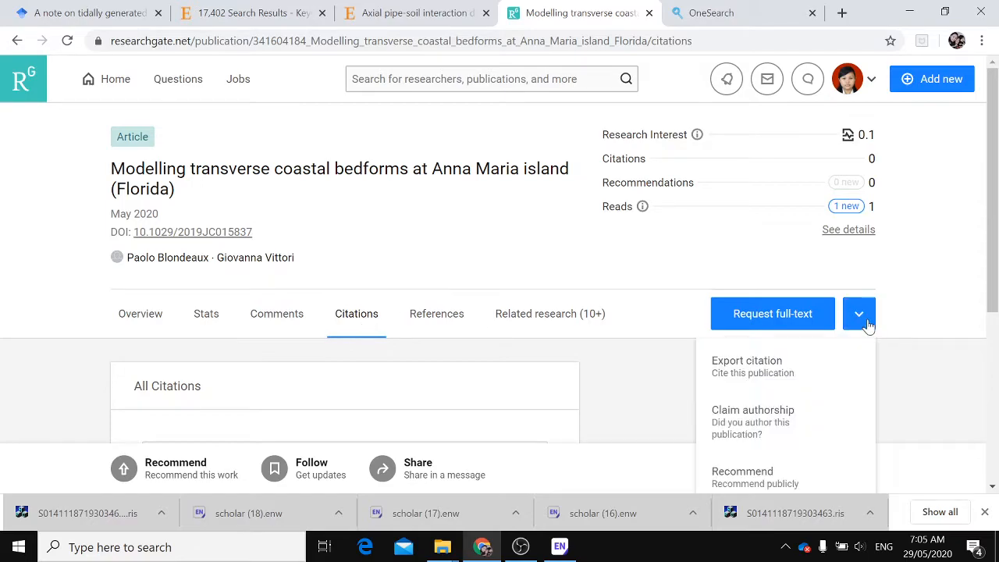
click(778, 372)
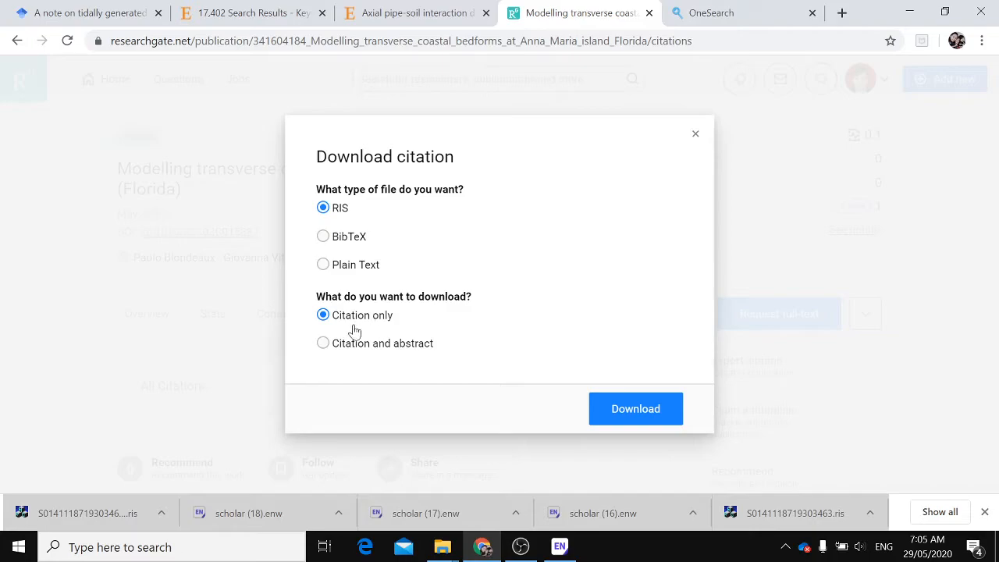
click(613, 410)
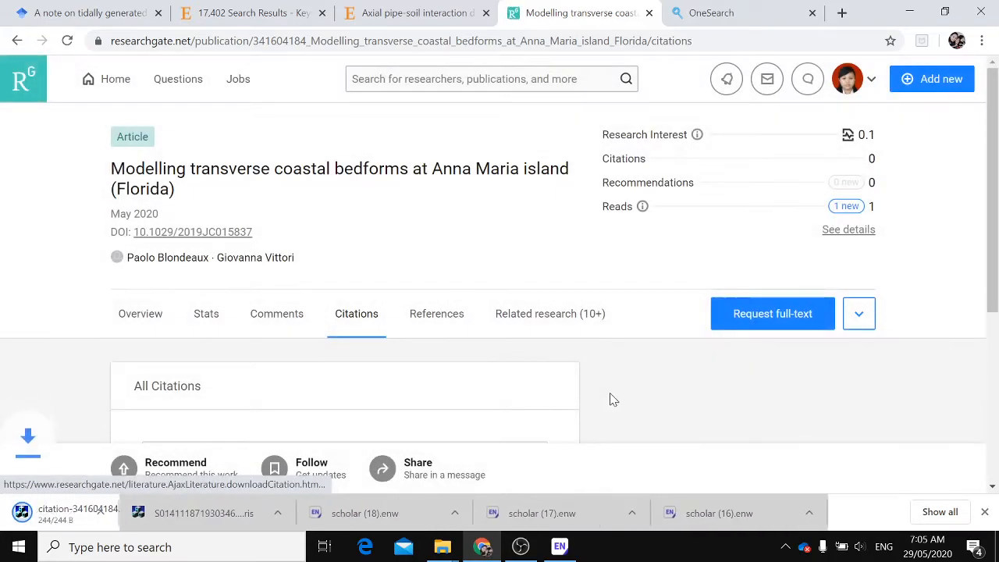
click(73, 511)
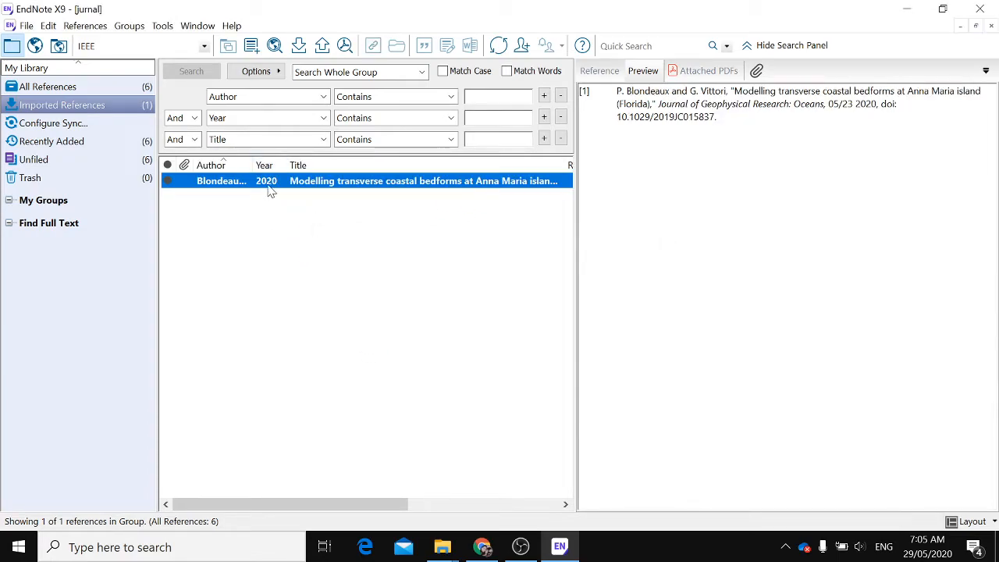
Search the university library's OneSearch catalogue for pipe soil interaction
click(482, 547)
click(715, 9)
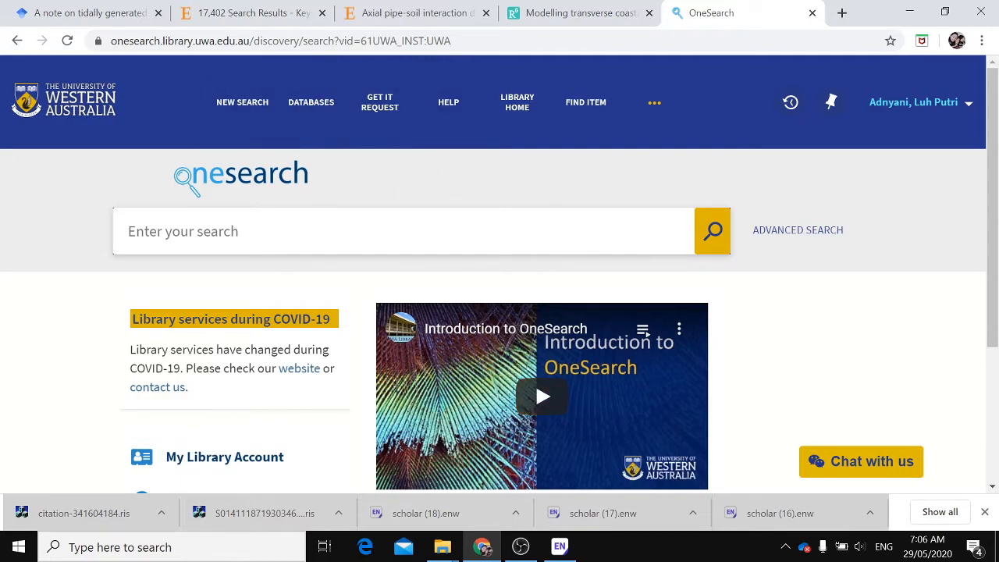
text(pipe s)
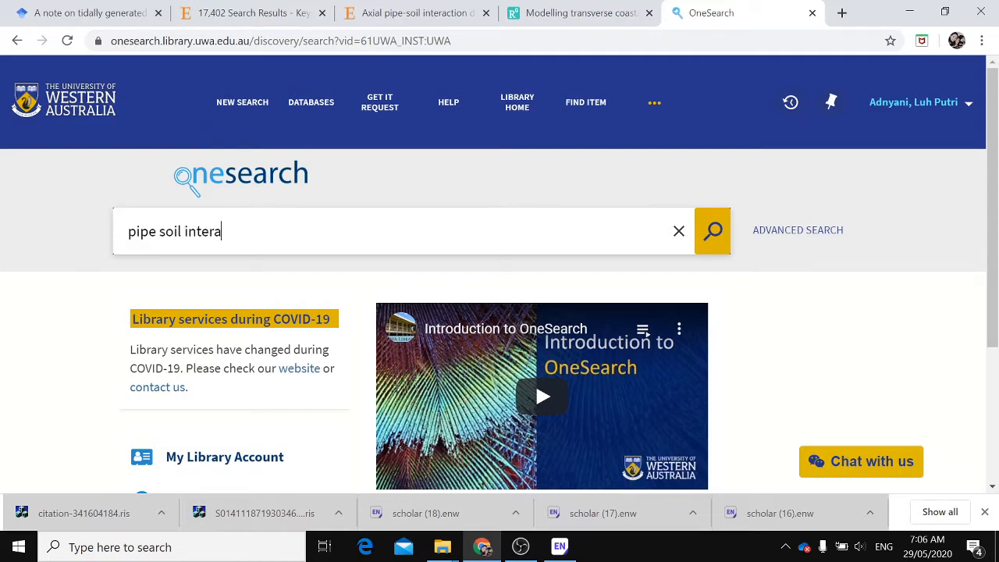
text(oil in)
key(Return)
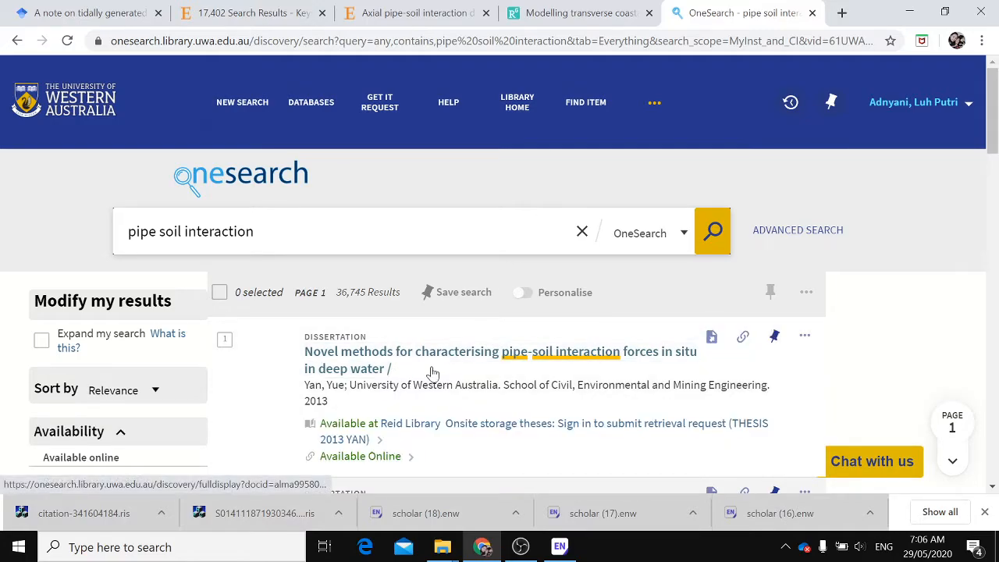
Open the first result, Novel methods for characterising pipe-soil interaction forces in situ in deep water, in a new tab
scroll(429, 372, down, 1)
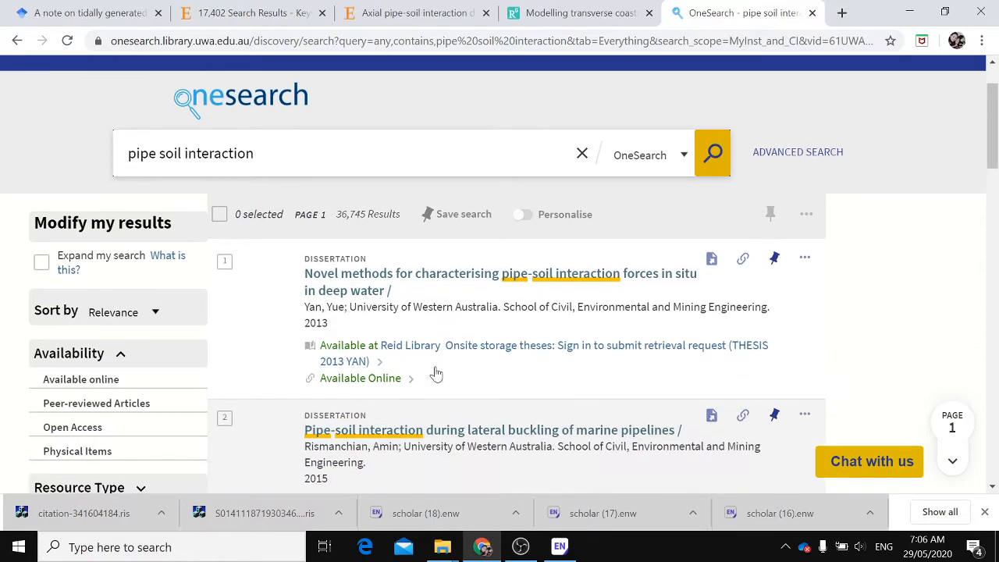
right_click(403, 274)
click(482, 239)
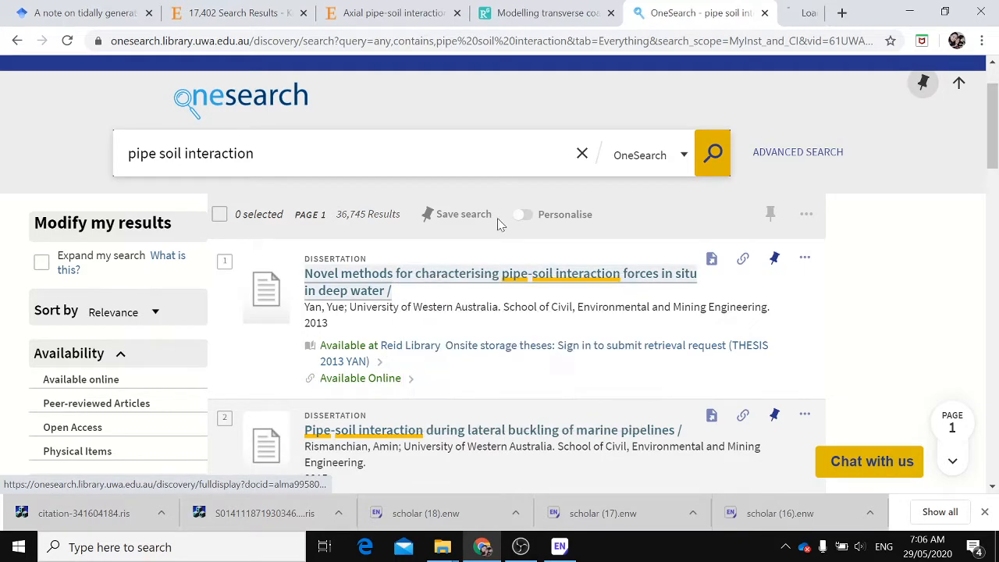
click(757, 12)
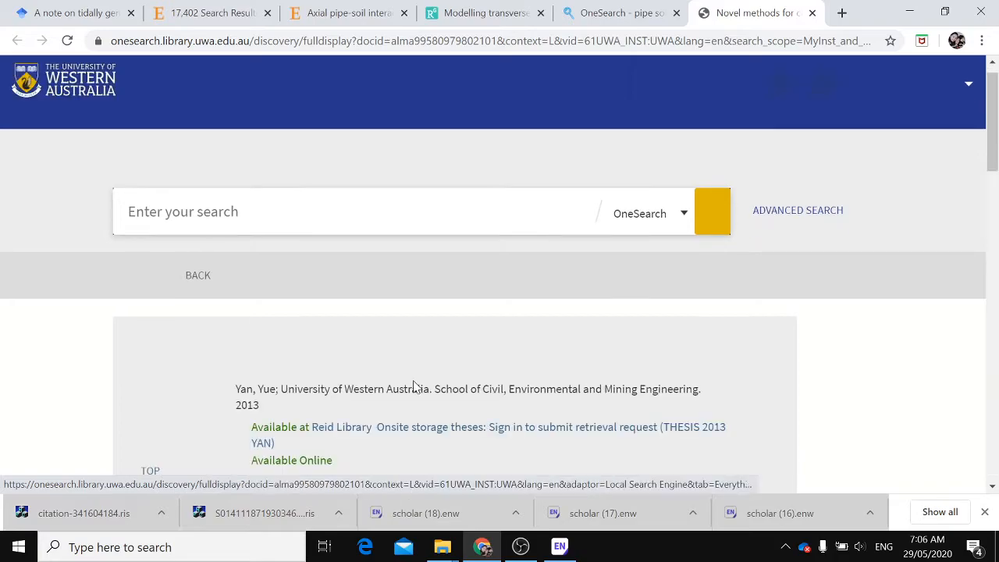
Export the thesis record's citation from OneSearch as an EndNote/Mendeley RIS file and import it into the library
scroll(414, 385, down, 5)
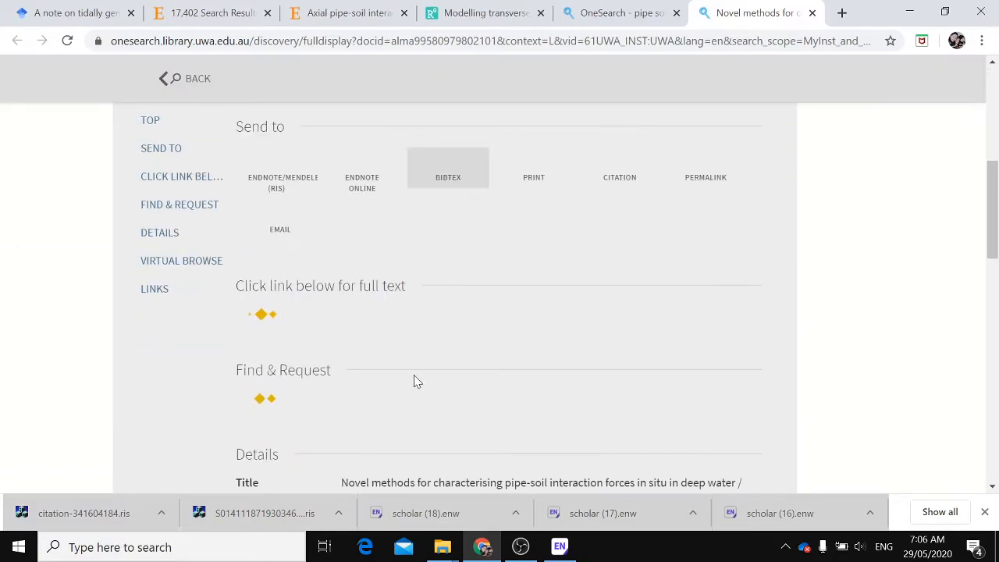
click(275, 182)
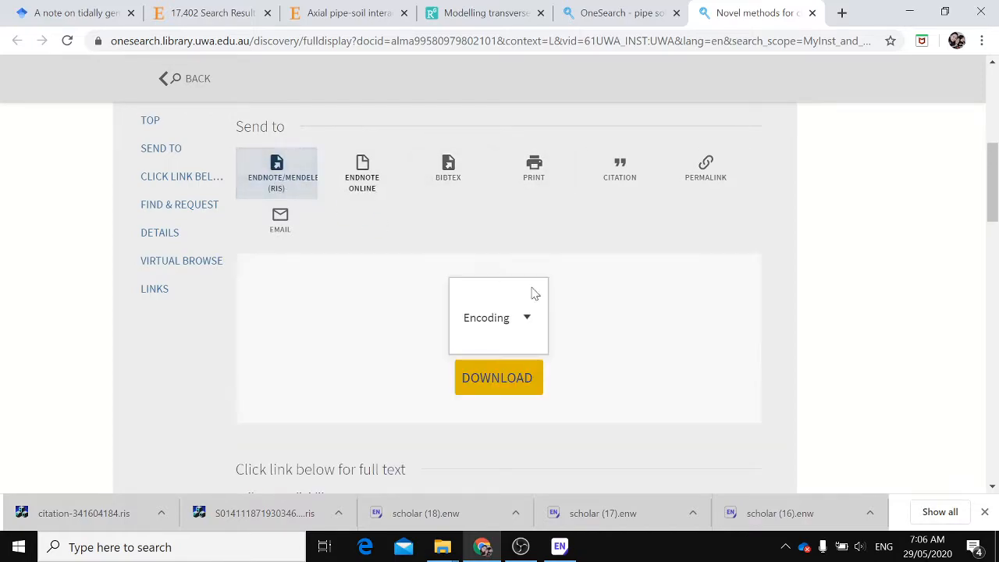
scroll(497, 310, down, 2)
click(491, 225)
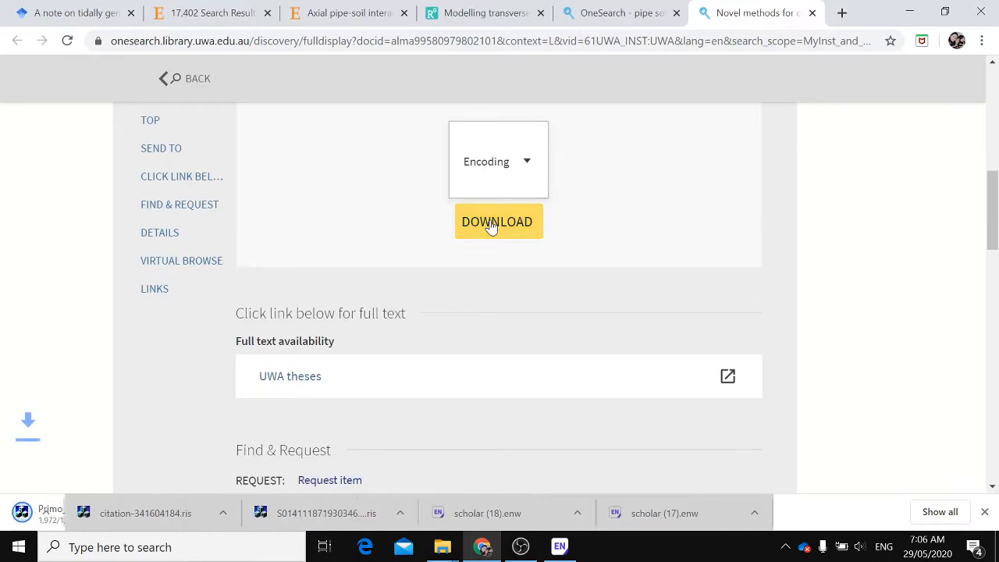
click(82, 513)
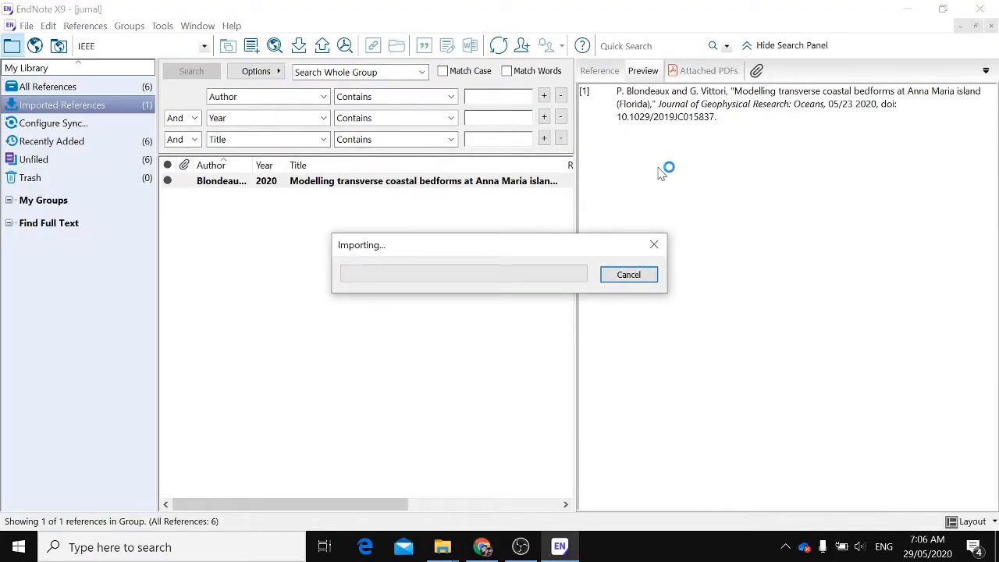
Examine the thesis record's online availability and library location details in OneSearch
click(481, 546)
scroll(419, 336, up, 3)
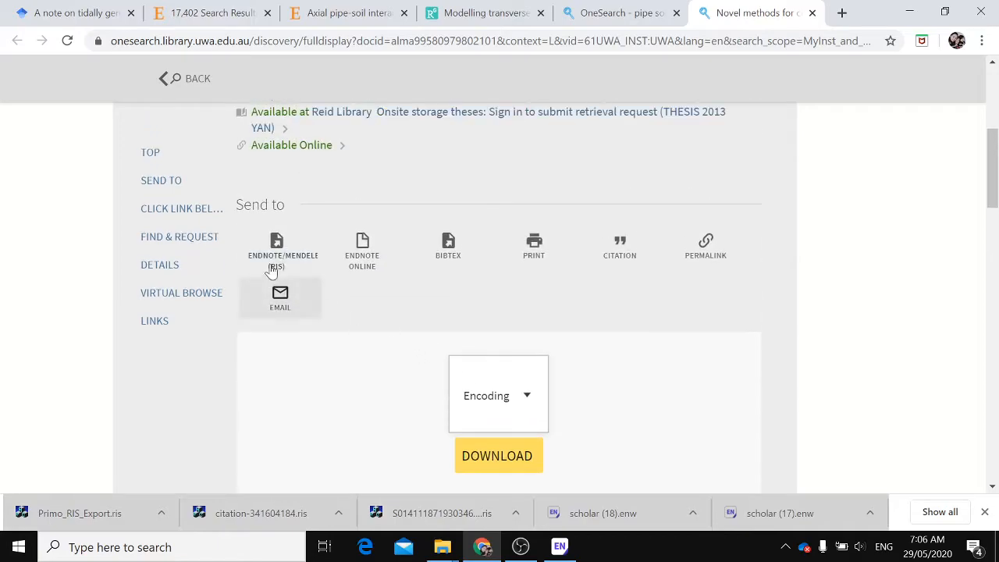
click(287, 147)
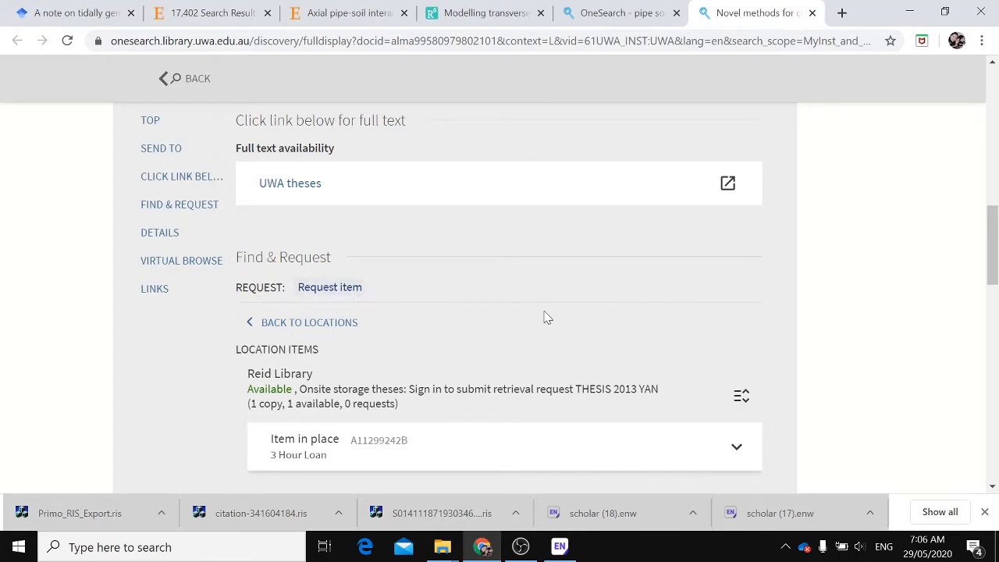
scroll(560, 314, down, 1)
scroll(560, 315, up, 2)
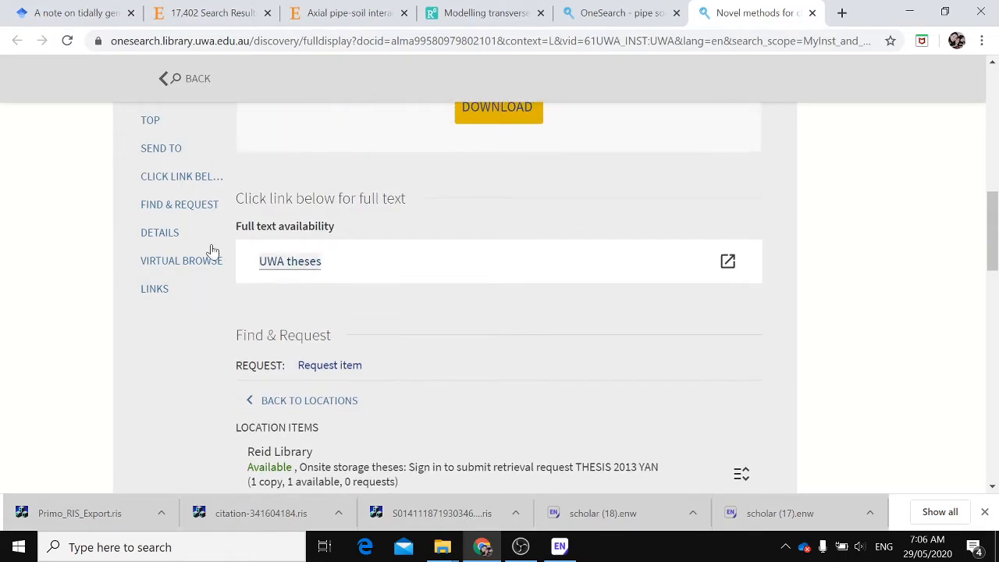
scroll(297, 398, down, 1)
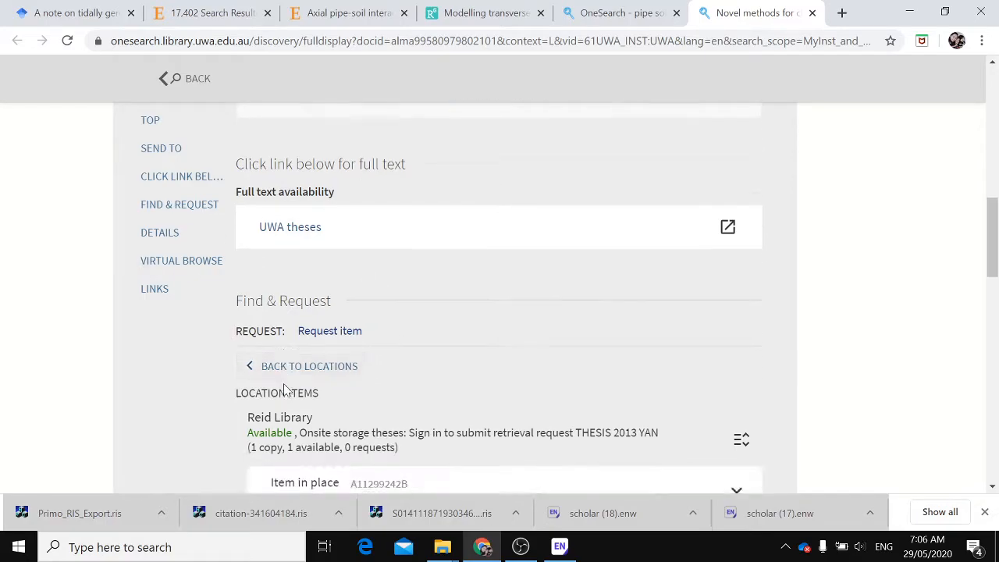
scroll(285, 390, down, 1)
scroll(285, 391, up, 2)
scroll(283, 388, up, 5)
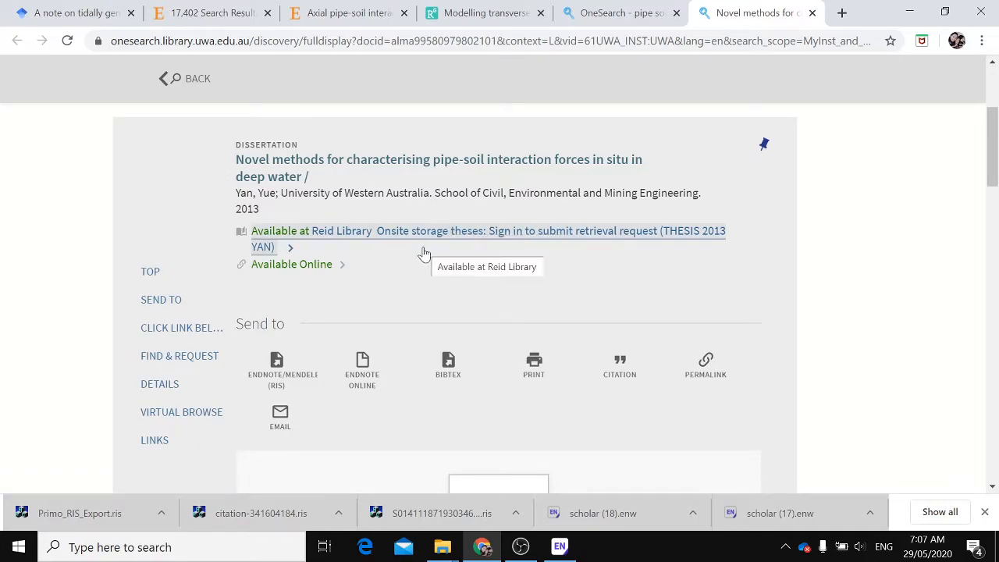
scroll(445, 261, down, 1)
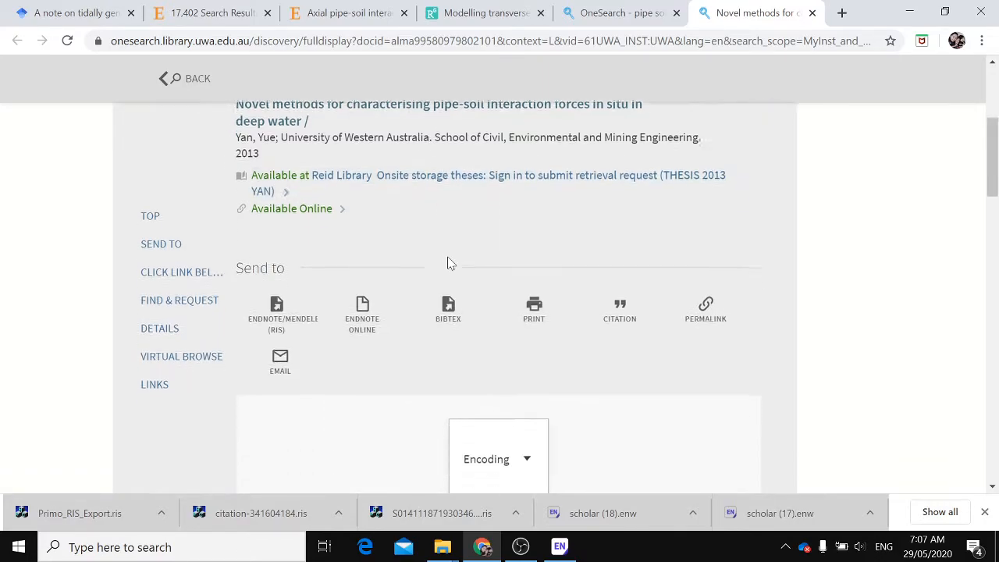
Open the UWA theses full-text link in a new tab
click(315, 187)
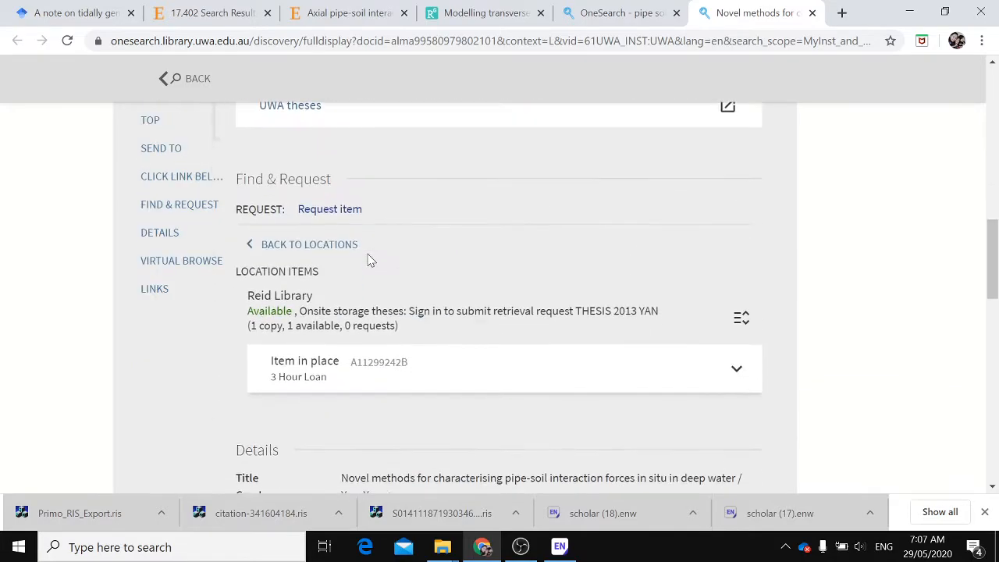
scroll(328, 258, up, 2)
right_click(295, 263)
click(332, 274)
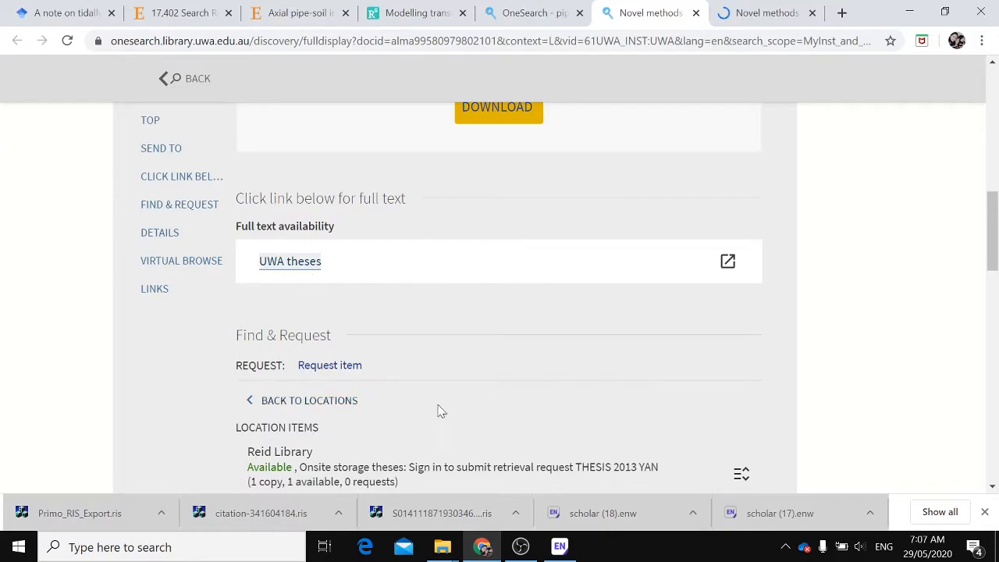
Read the thesis record's details and the abstract on its university repository page
scroll(691, 396, down, 1)
scroll(691, 396, down, 1)
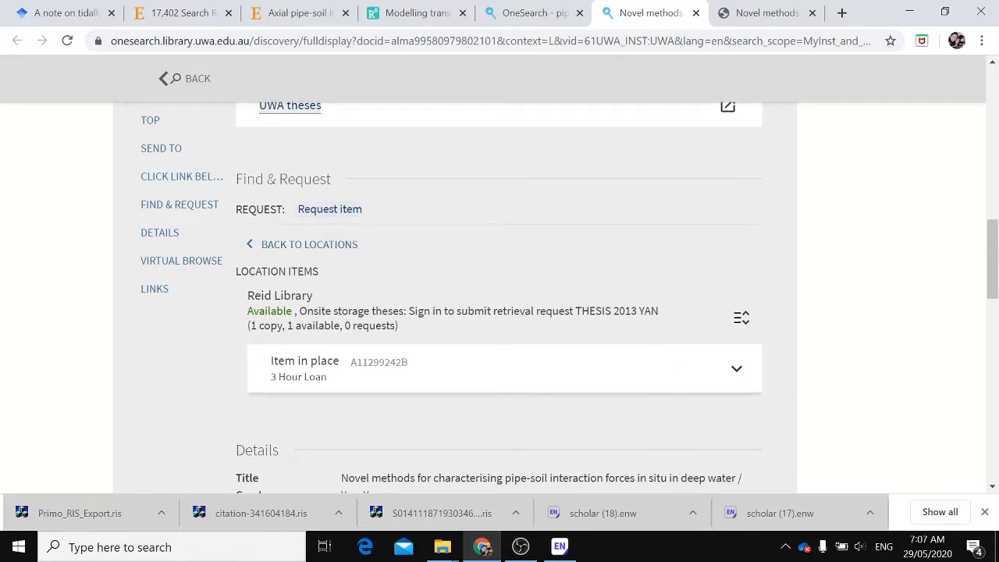
scroll(301, 274, down, 2)
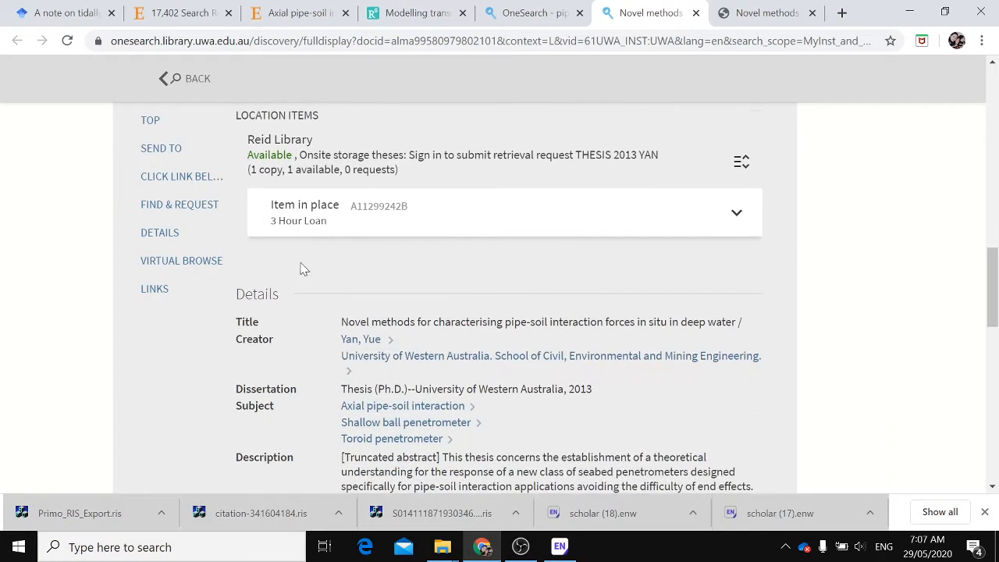
scroll(327, 266, down, 3)
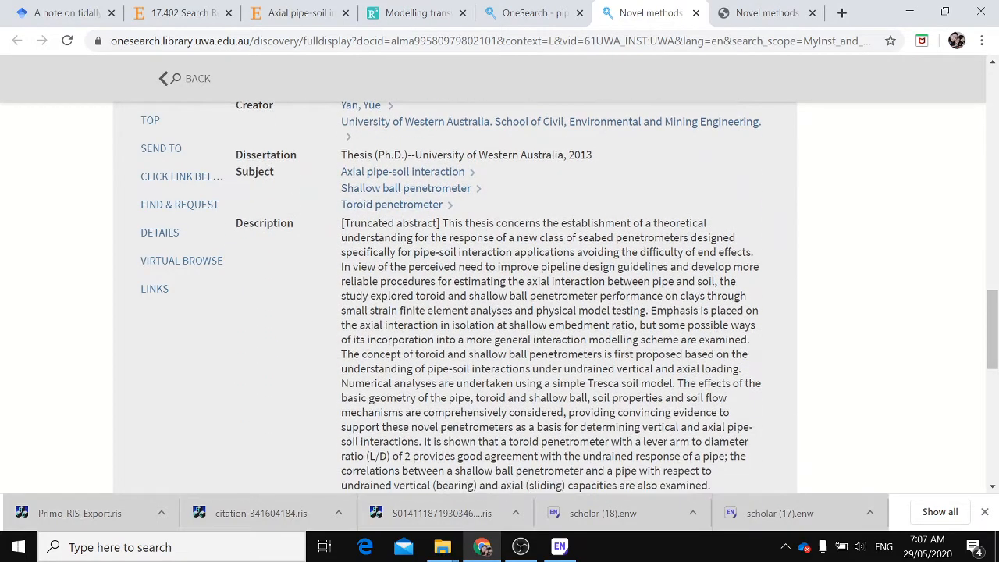
scroll(327, 266, down, 1)
click(761, 12)
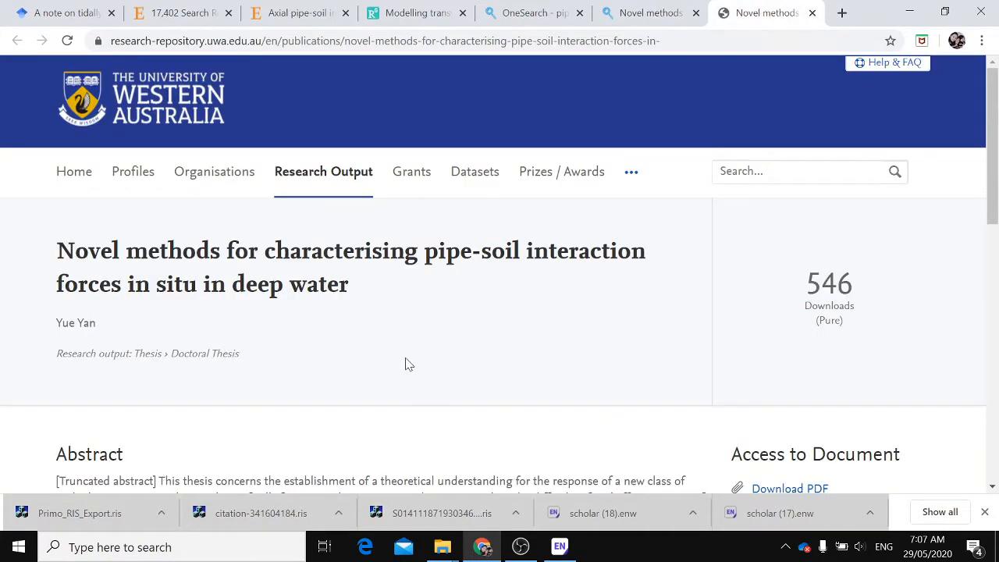
scroll(406, 363, down, 2)
scroll(406, 363, down, 1)
scroll(468, 328, down, 1)
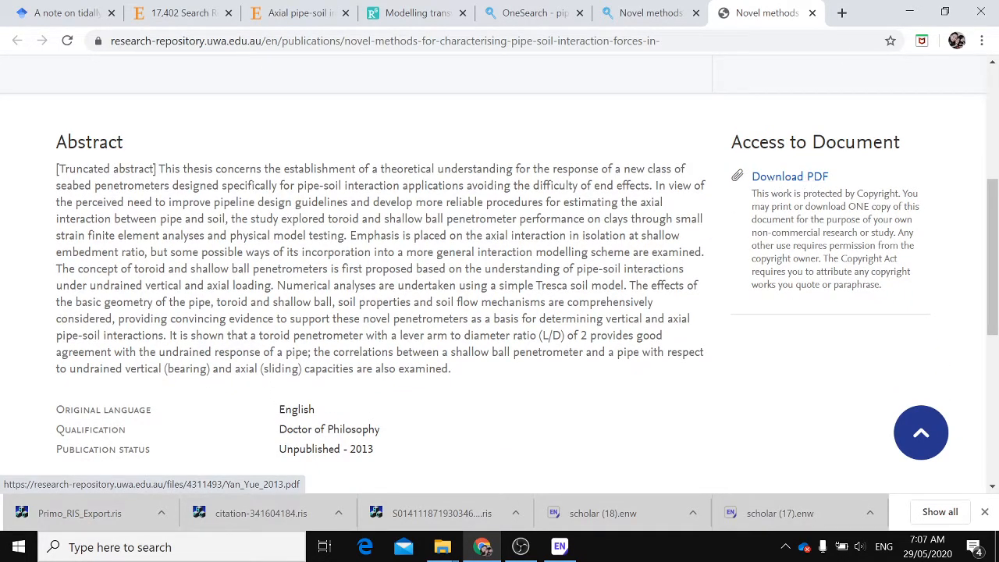
scroll(499, 297, up, 4)
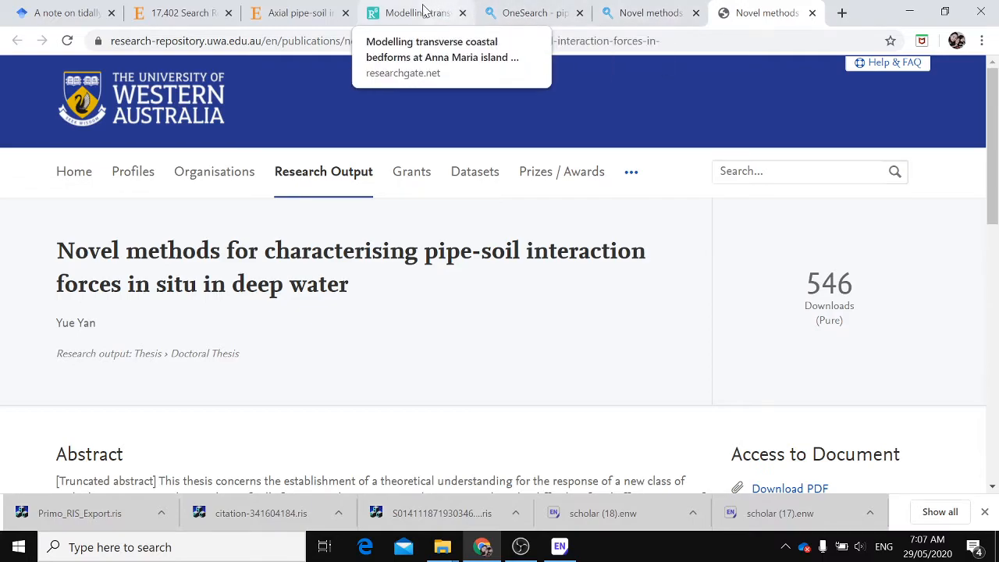
click(570, 513)
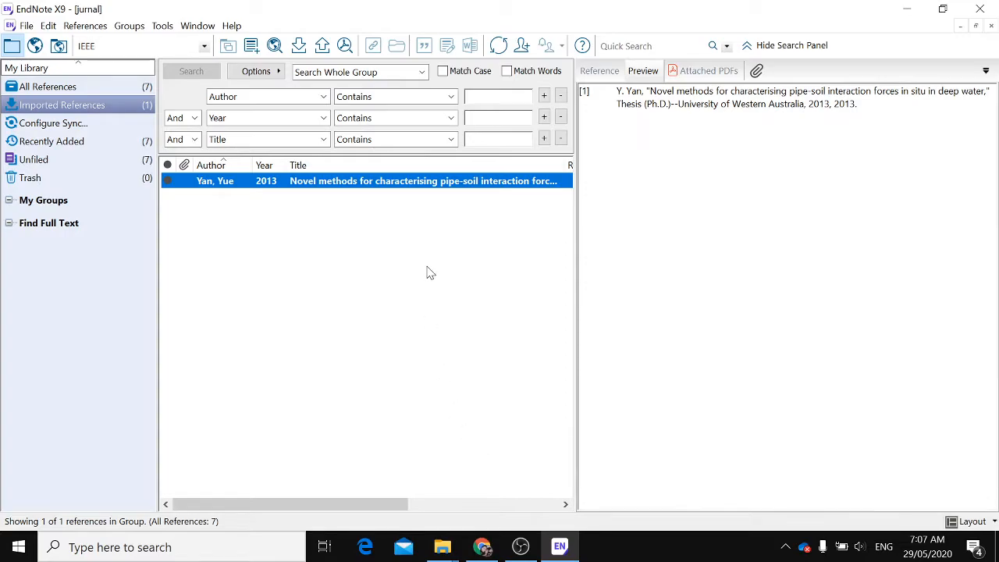
click(457, 207)
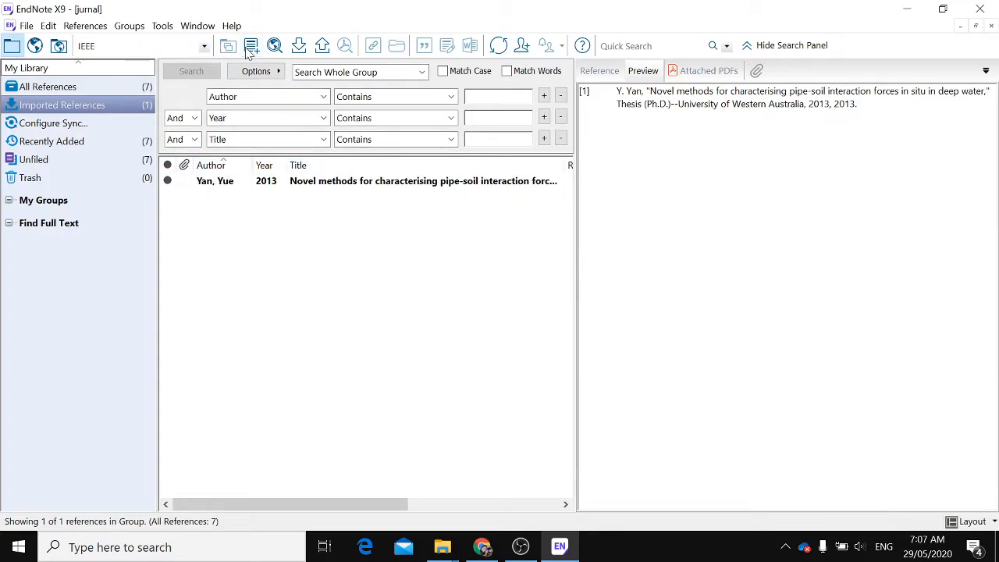
click(251, 46)
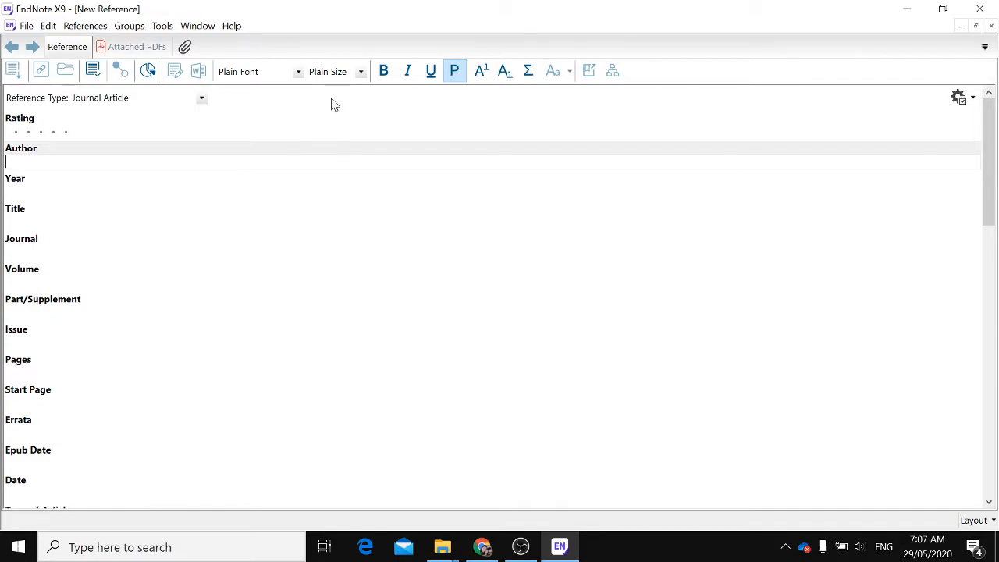
click(202, 99)
drag(201, 273, 201, 112)
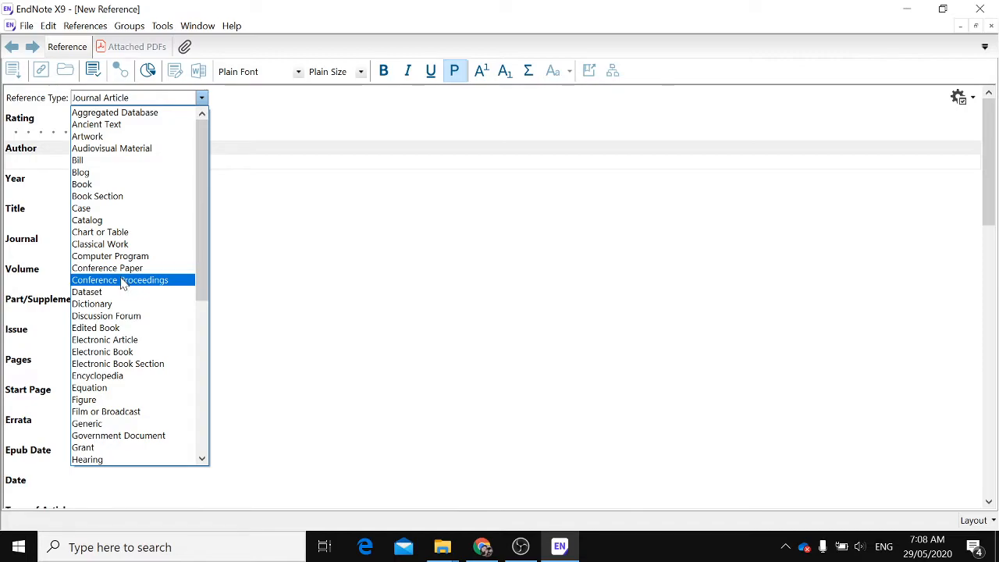
scroll(123, 284, down, 3)
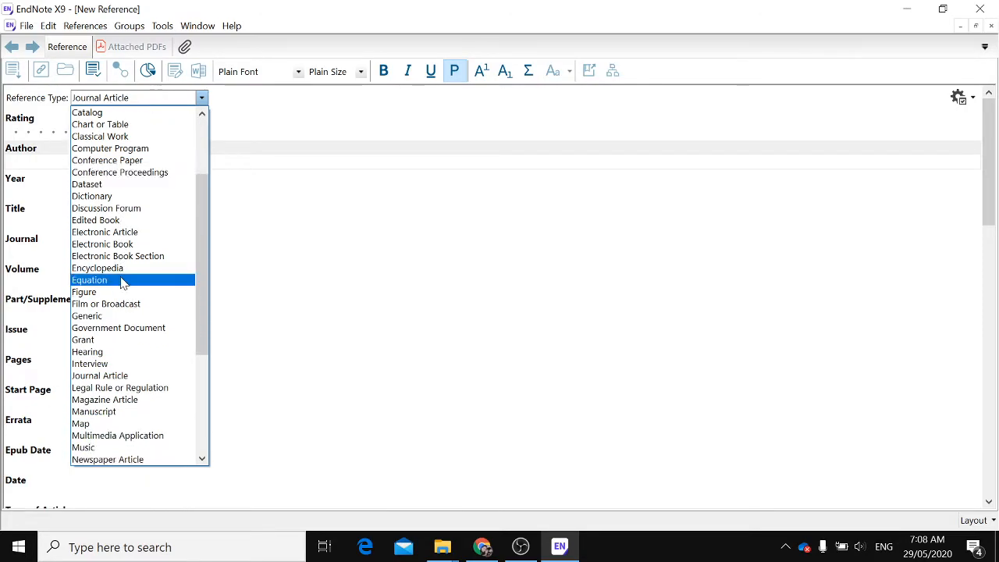
scroll(123, 283, down, 1)
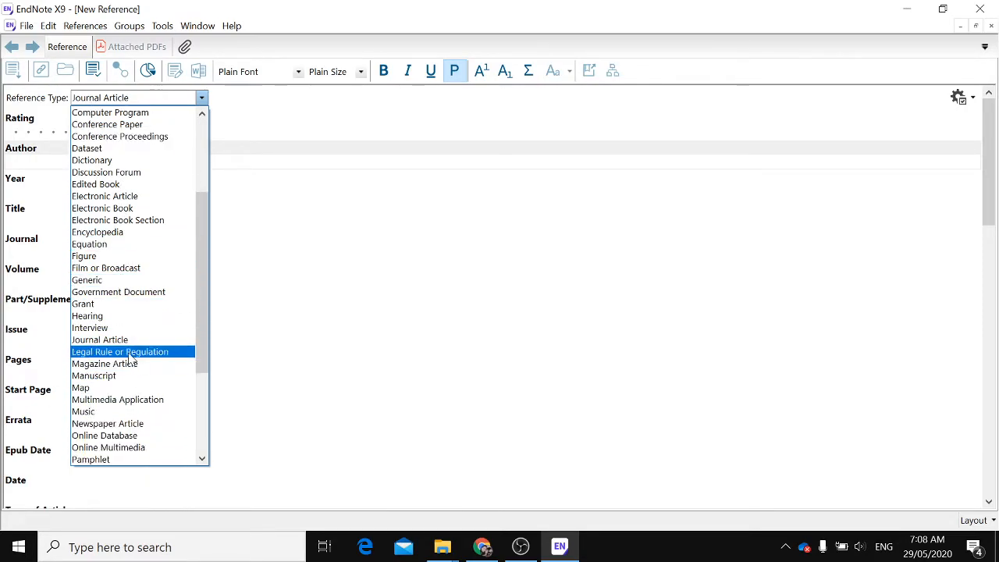
scroll(129, 358, down, 4)
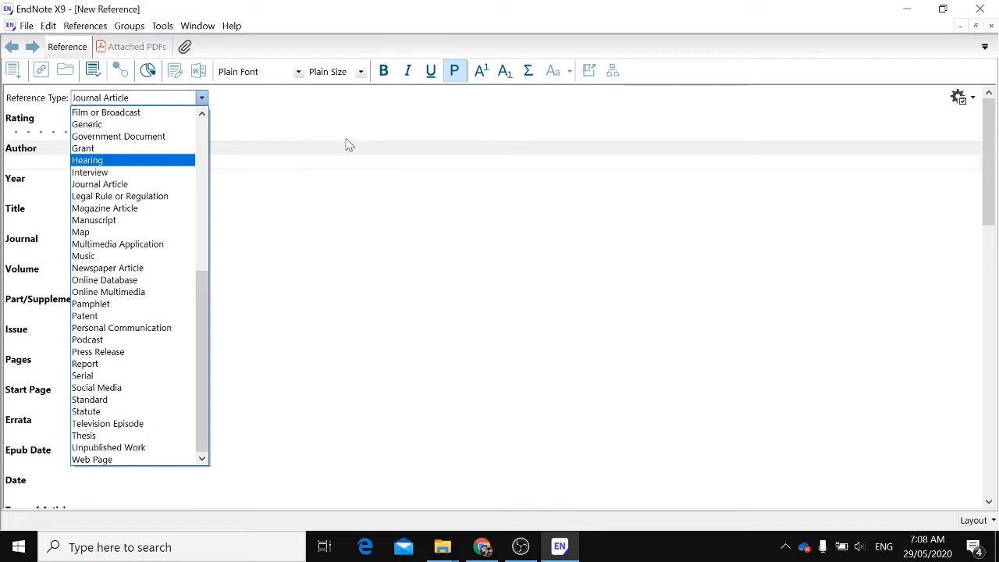
click(377, 140)
scroll(292, 138, down, 1)
scroll(63, 210, down, 2)
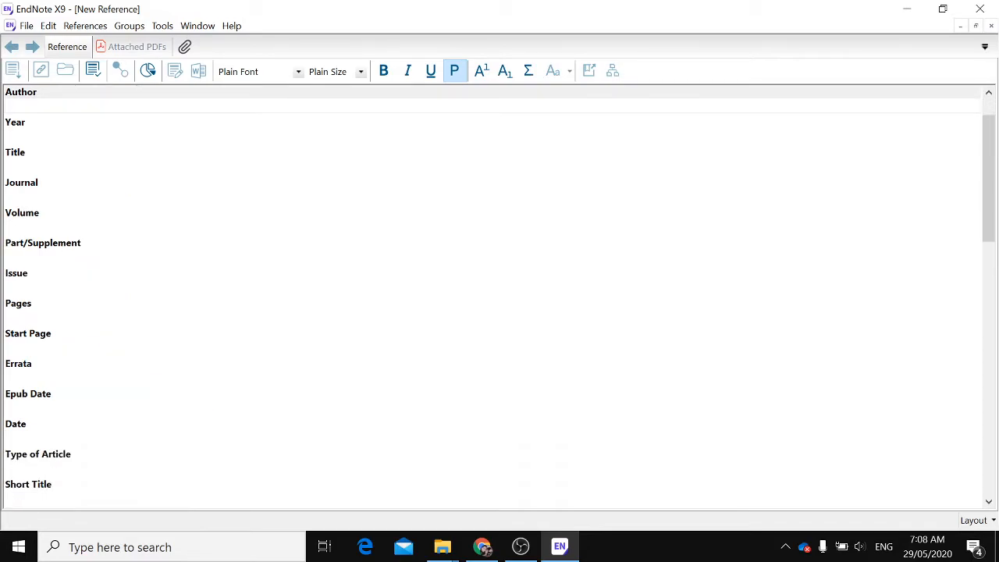
scroll(53, 272, down, 11)
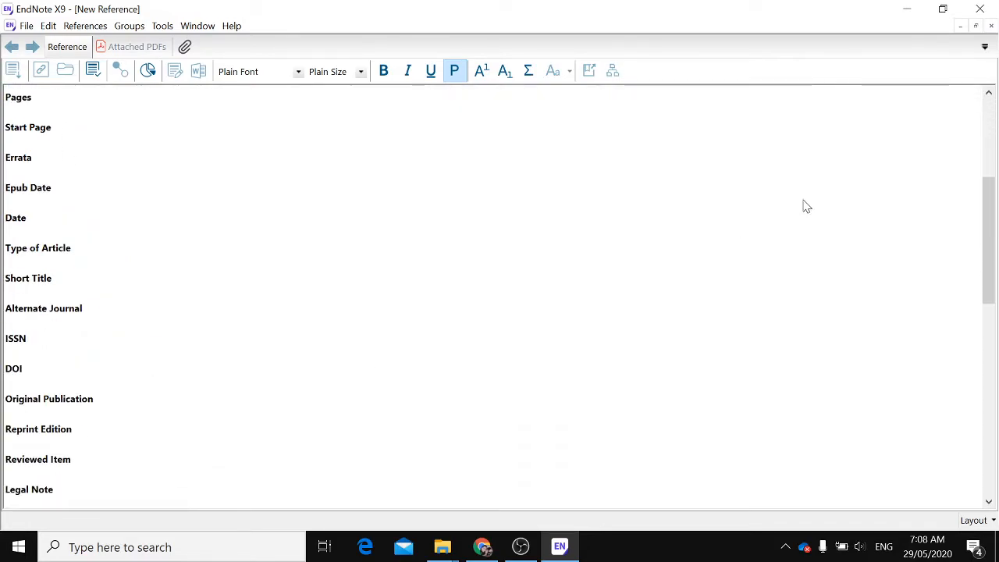
click(992, 26)
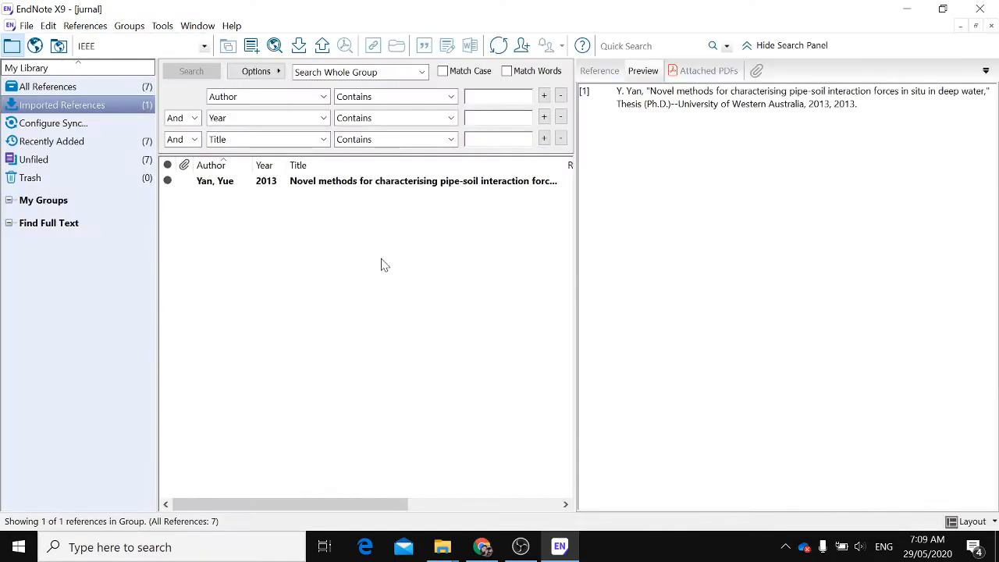
Rename the My Groups group set as inovtek polbeng
click(326, 187)
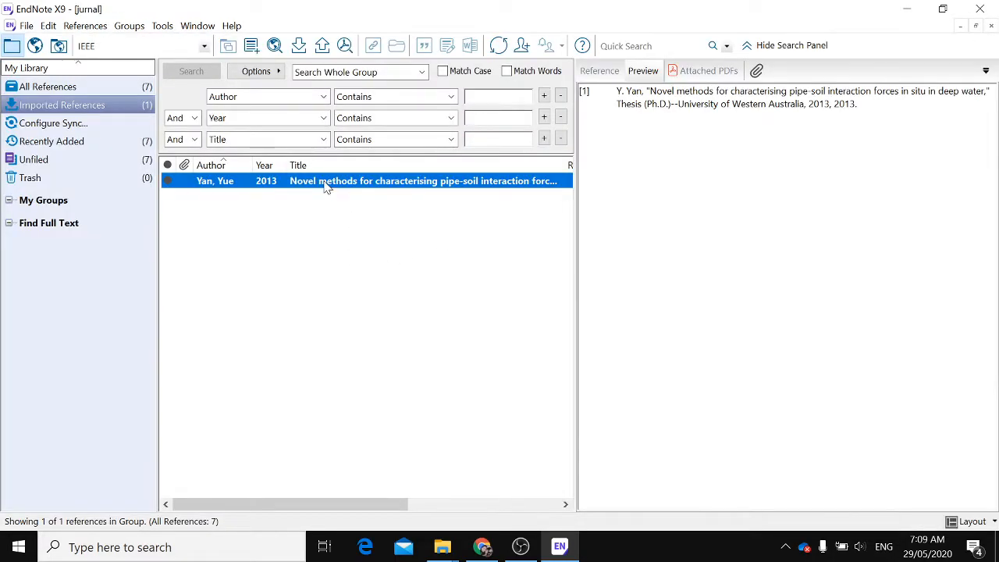
click(9, 203)
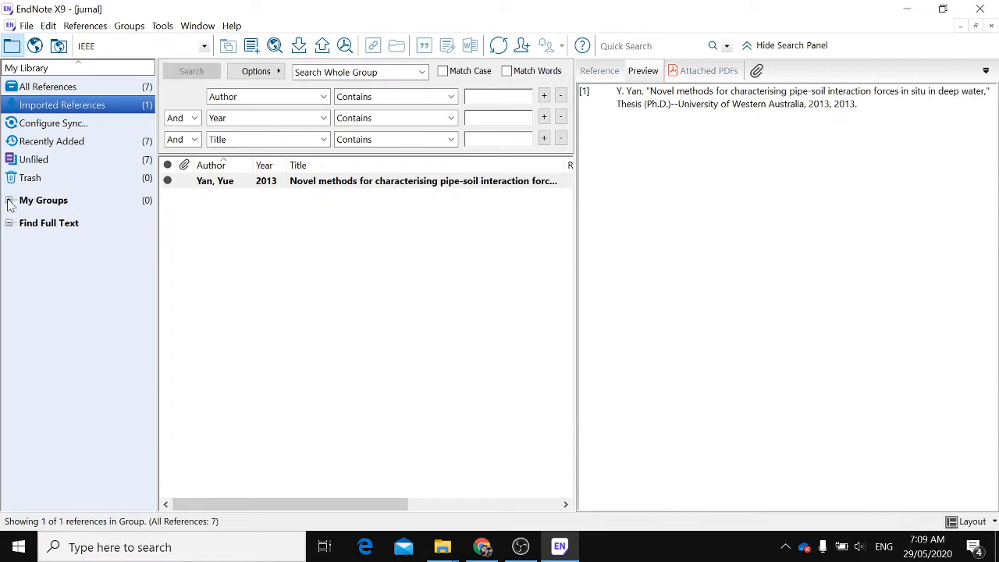
click(28, 203)
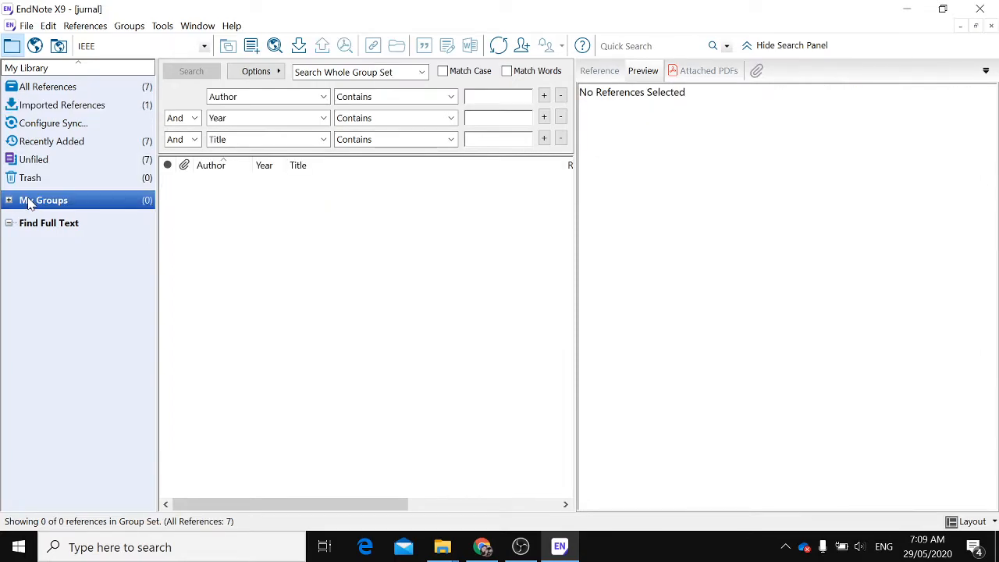
right_click(28, 203)
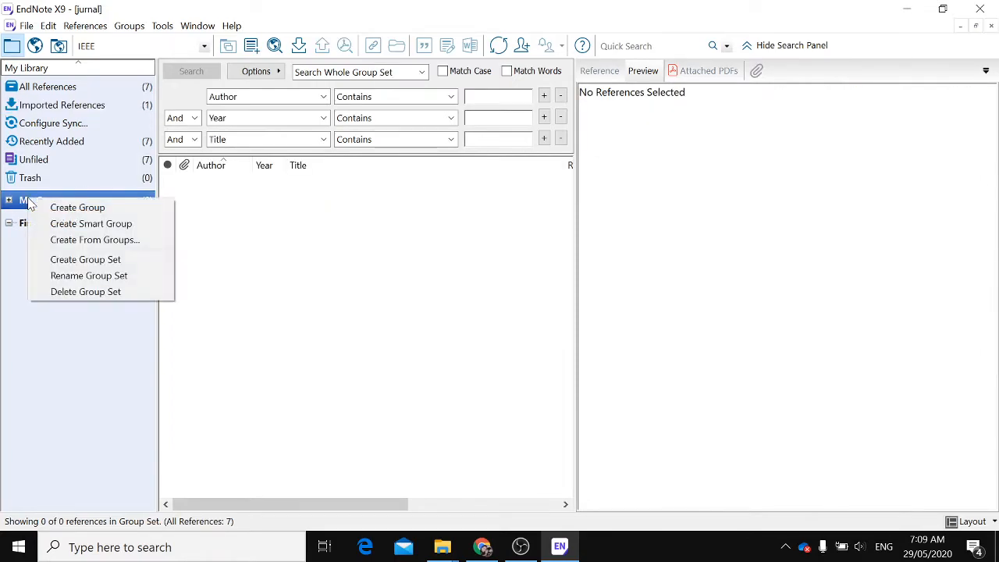
click(24, 205)
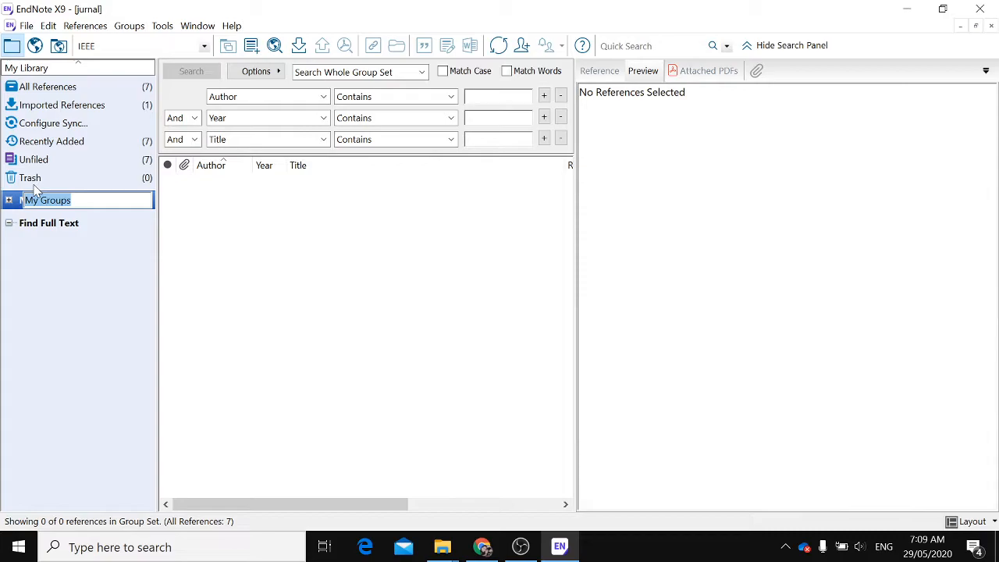
text(inovtek polbeng)
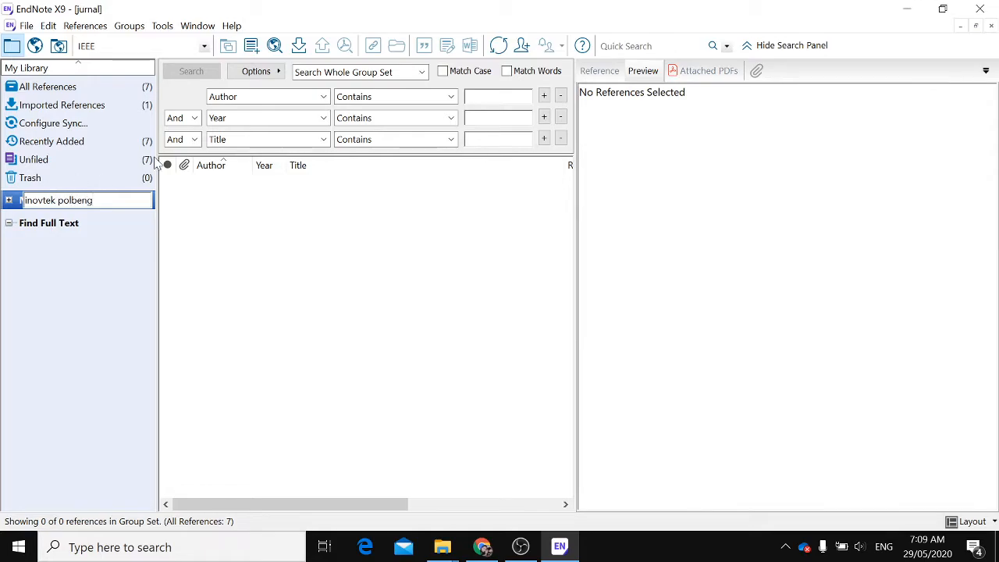
key(Return)
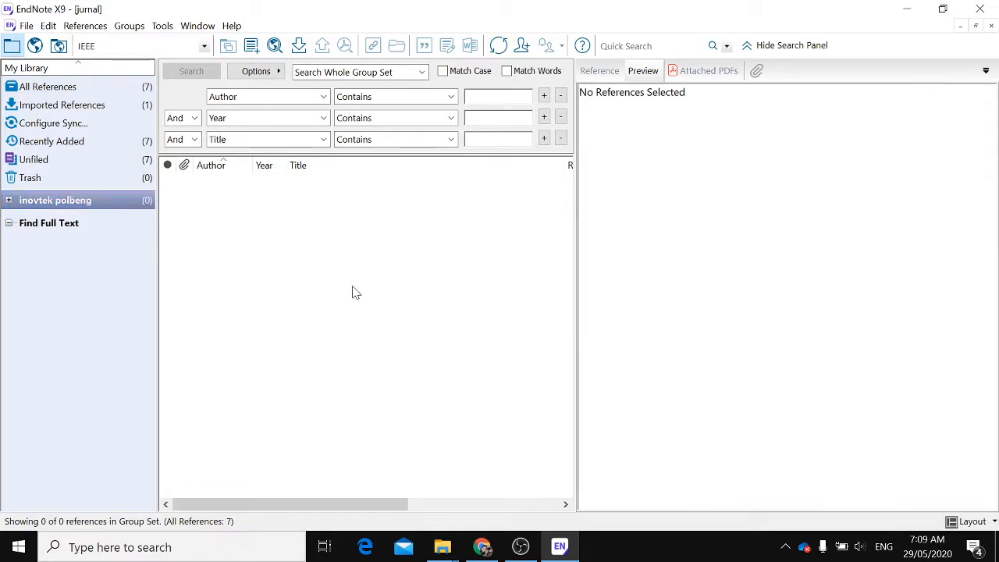
Create a group named pipe soil interaction inside the inovtek polbeng group set
right_click(71, 201)
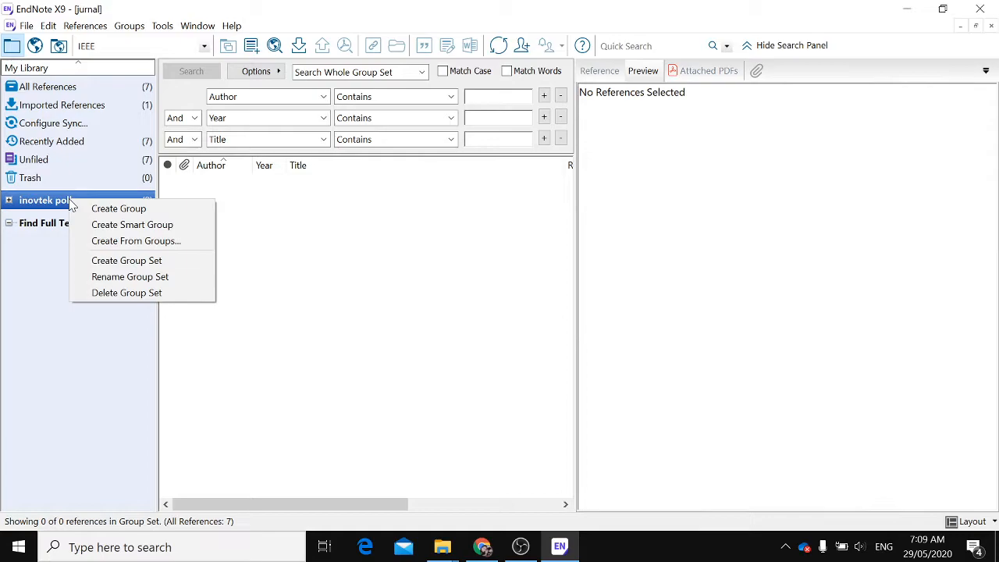
click(120, 210)
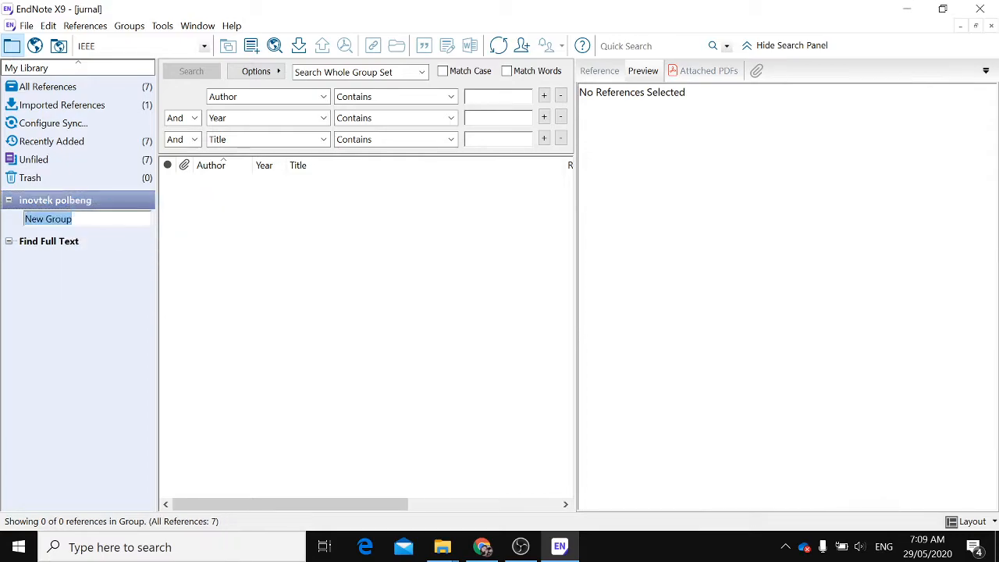
click(87, 219)
drag(74, 219, 24, 218)
text(pipe so)
key(BackSpace)
text(e soil interaction)
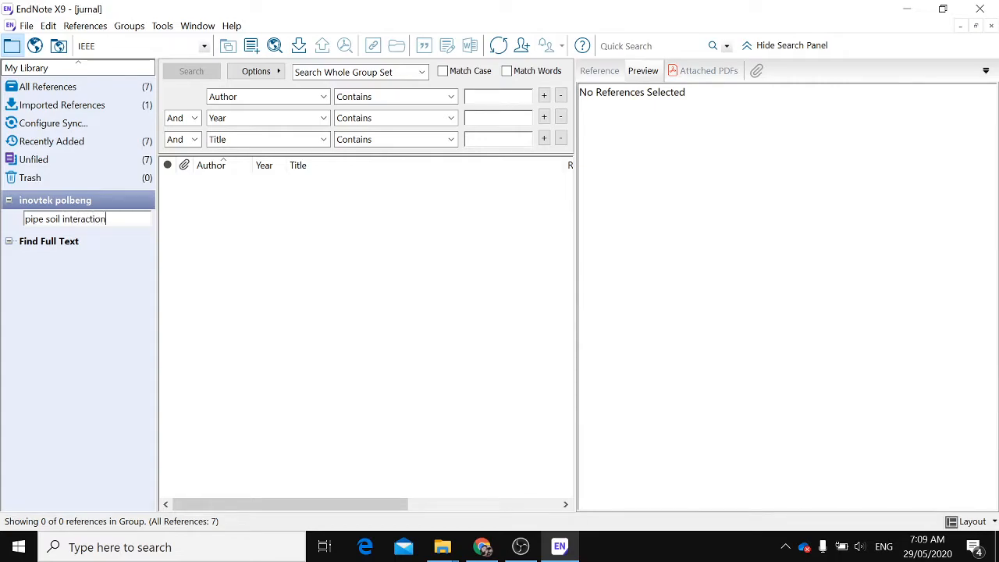
key(Return)
click(130, 224)
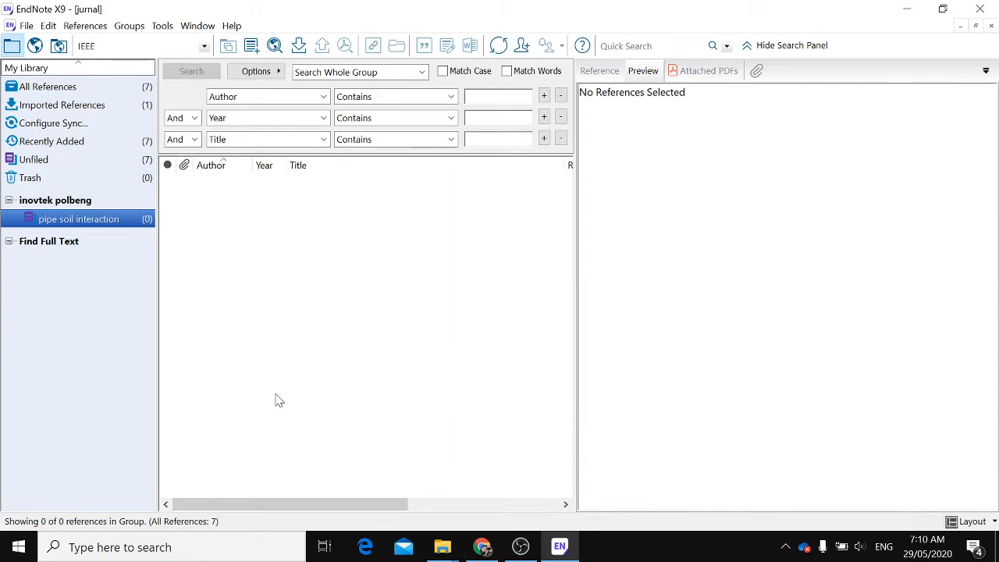
click(41, 203)
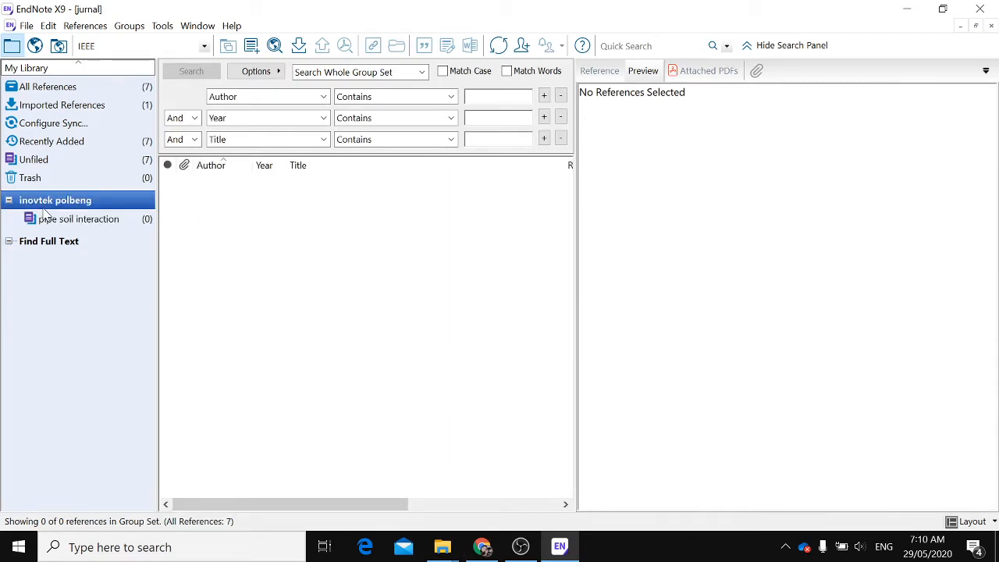
click(43, 222)
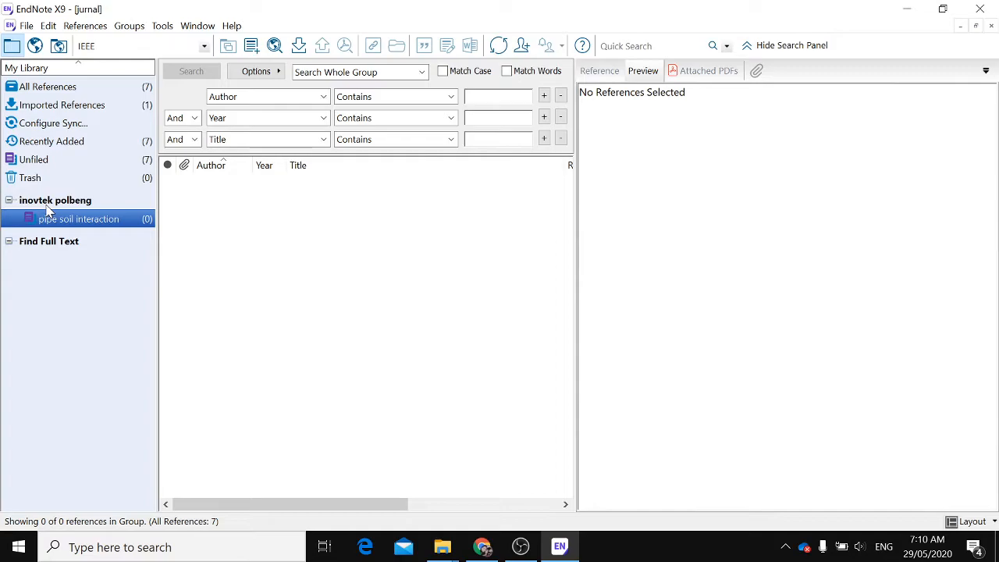
click(45, 203)
right_click(43, 201)
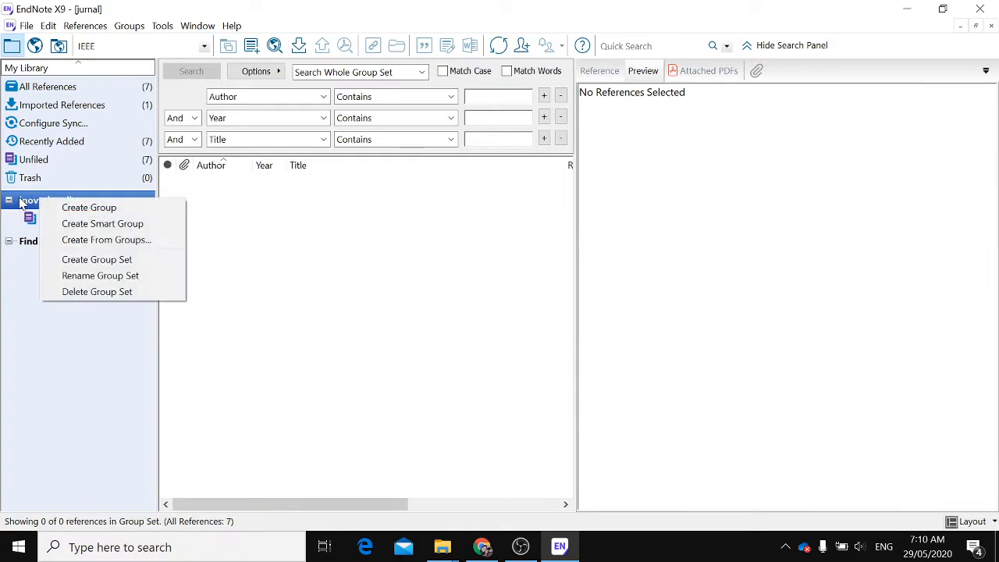
key(Escape)
Rename the inovtek polbeng group set as pipe soil interaction, reusing the group's name
click(47, 222)
click(47, 222)
key(ctrl+c)
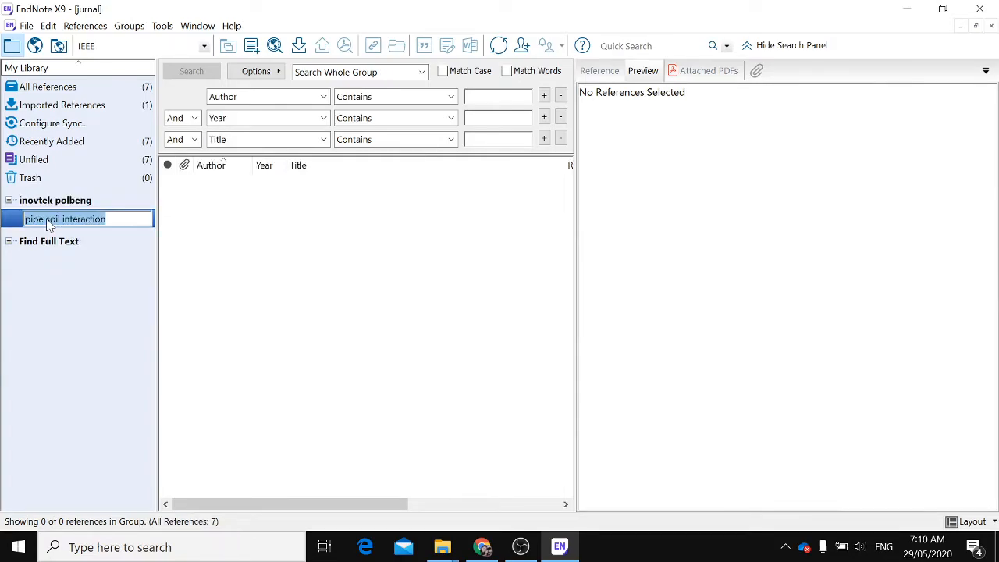
click(67, 204)
click(67, 204)
key(ctrl+v)
key(Return)
Delete the pipe soil interaction group from the group set
right_click(138, 222)
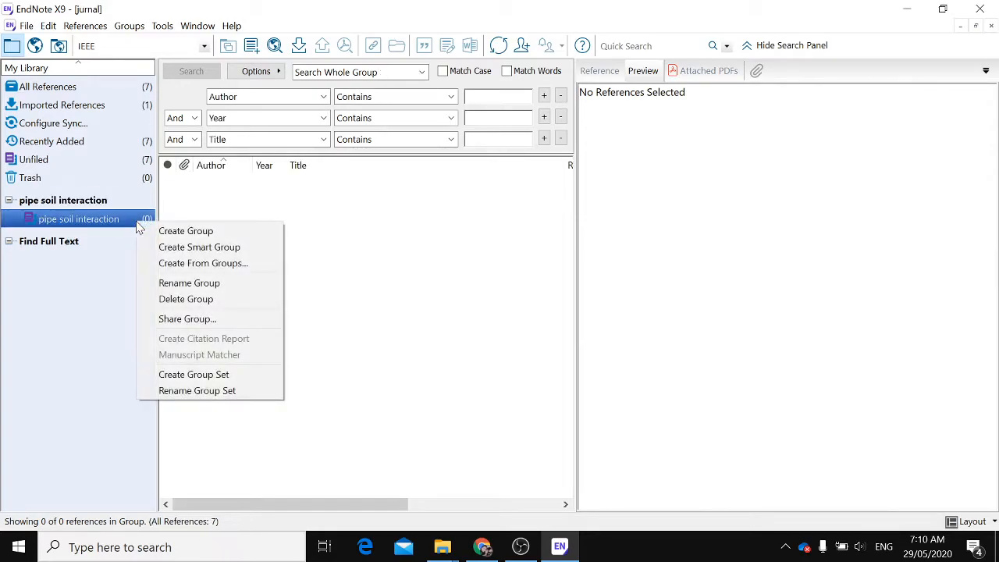
click(167, 299)
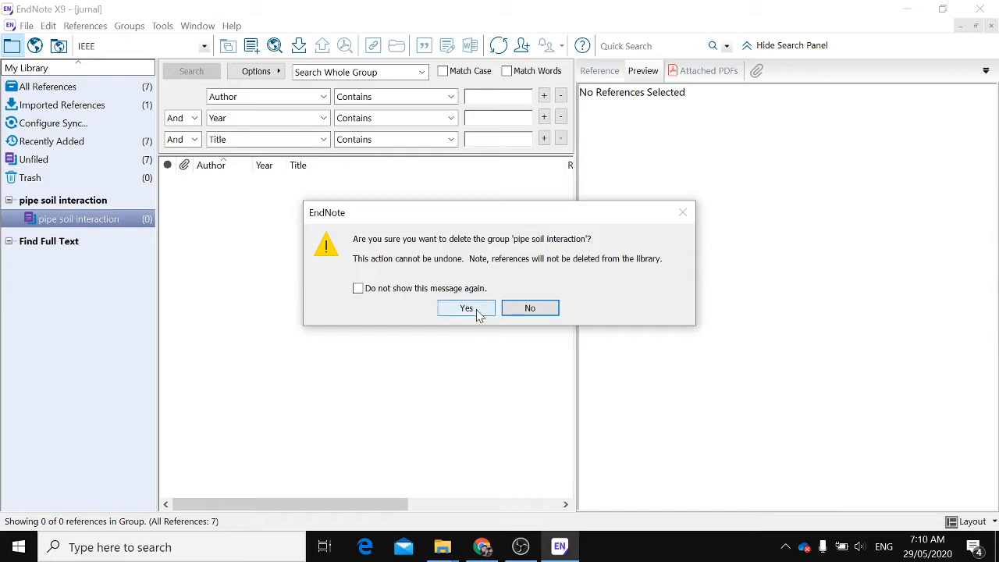
click(467, 310)
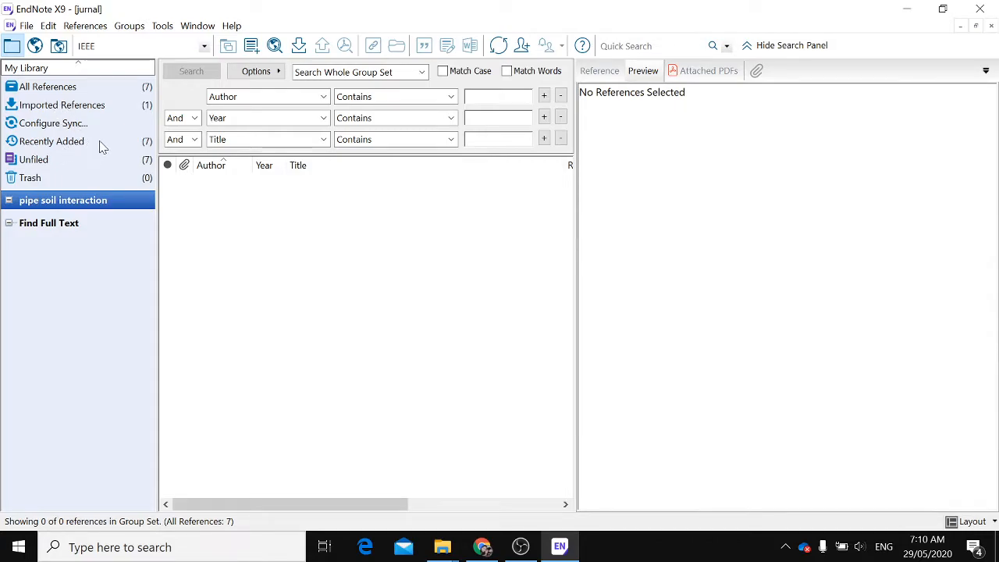
Examine the unfiled references and their titles in the library
click(106, 164)
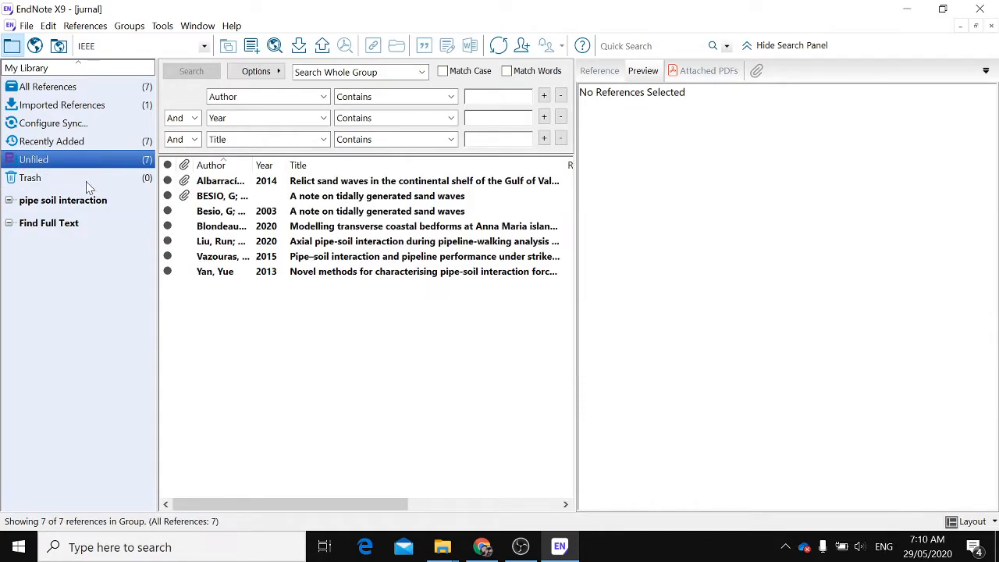
drag(409, 357, 311, 234)
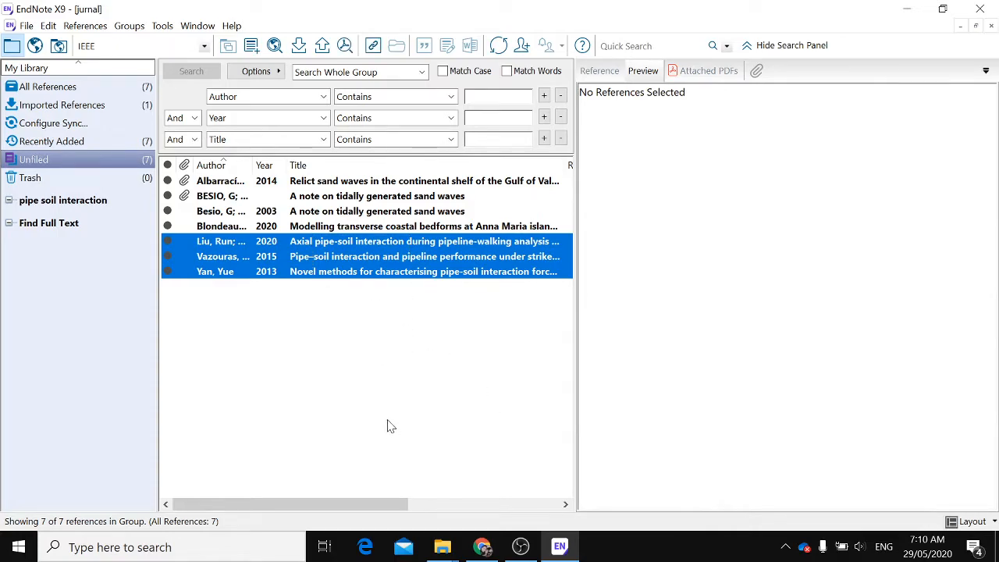
click(332, 405)
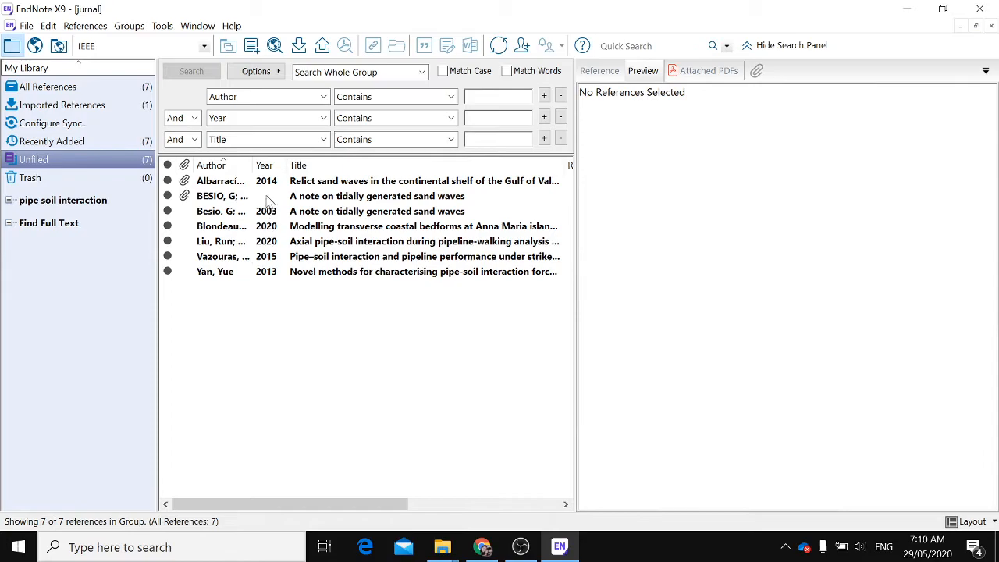
click(328, 229)
click(329, 245)
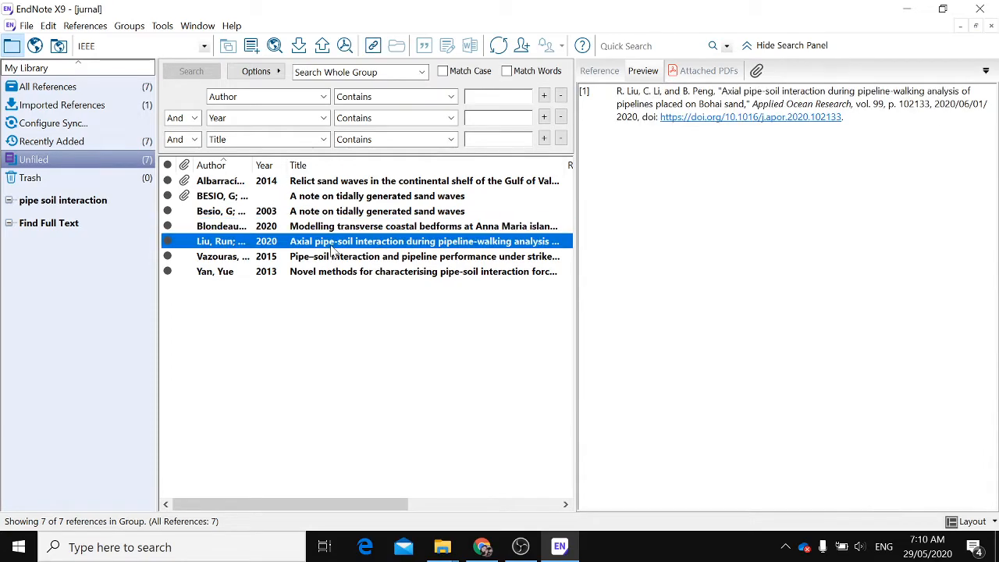
drag(94, 202, 214, 238)
click(8, 199)
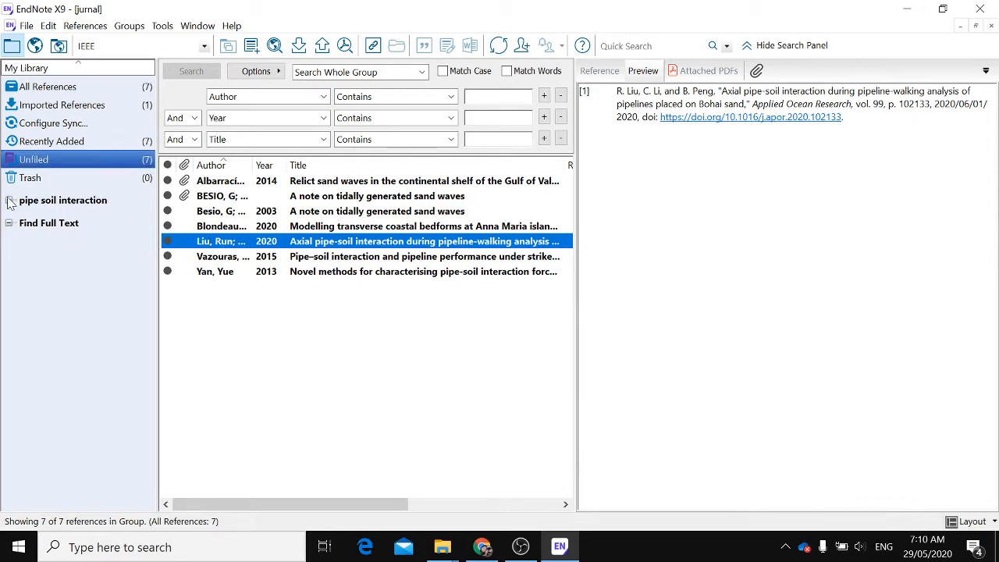
click(52, 200)
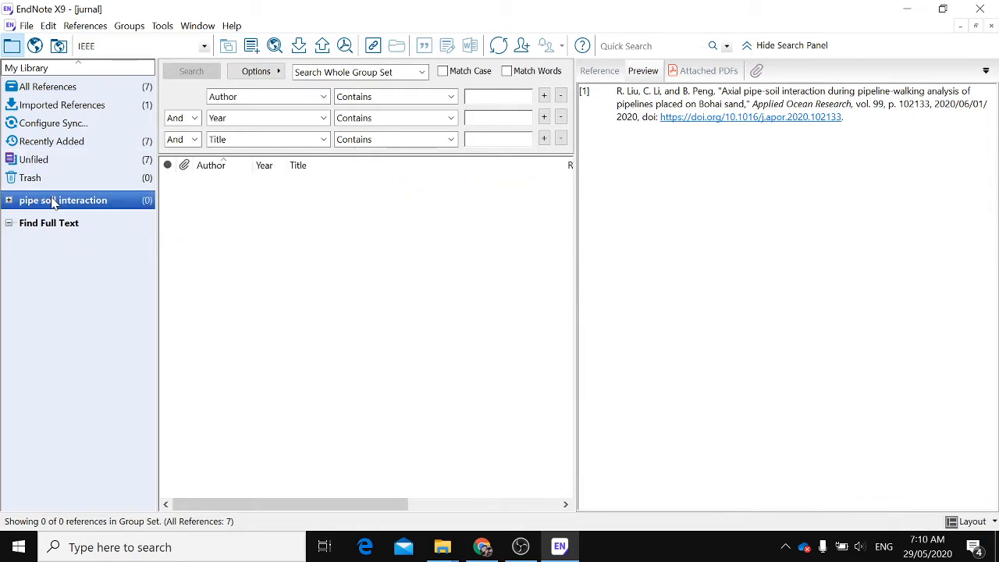
click(100, 160)
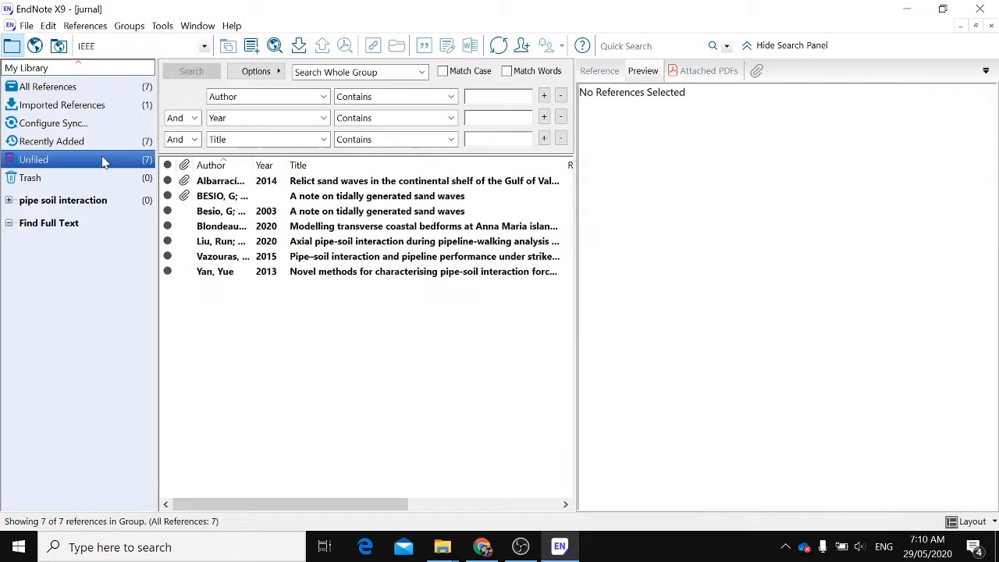
right_click(300, 260)
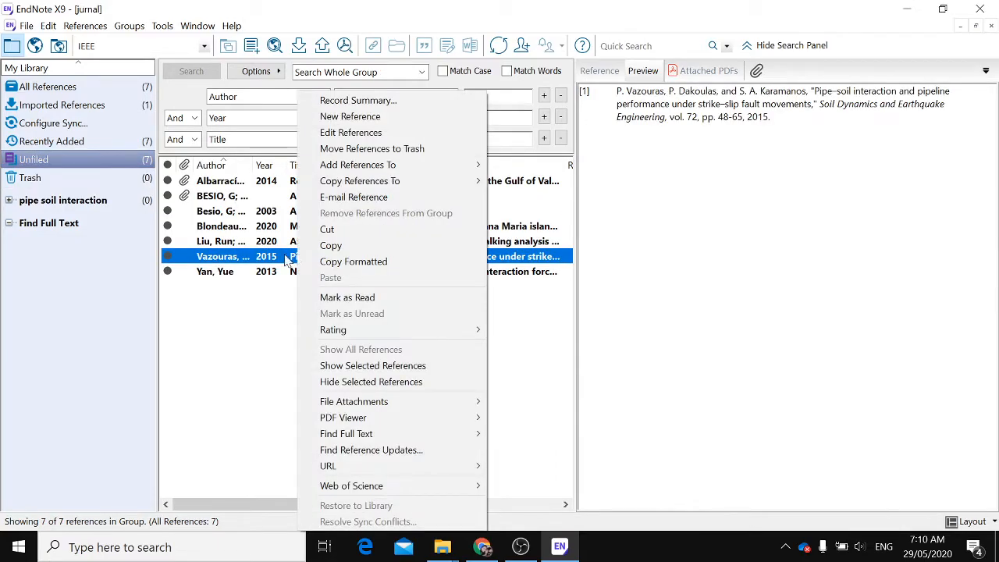
click(10, 202)
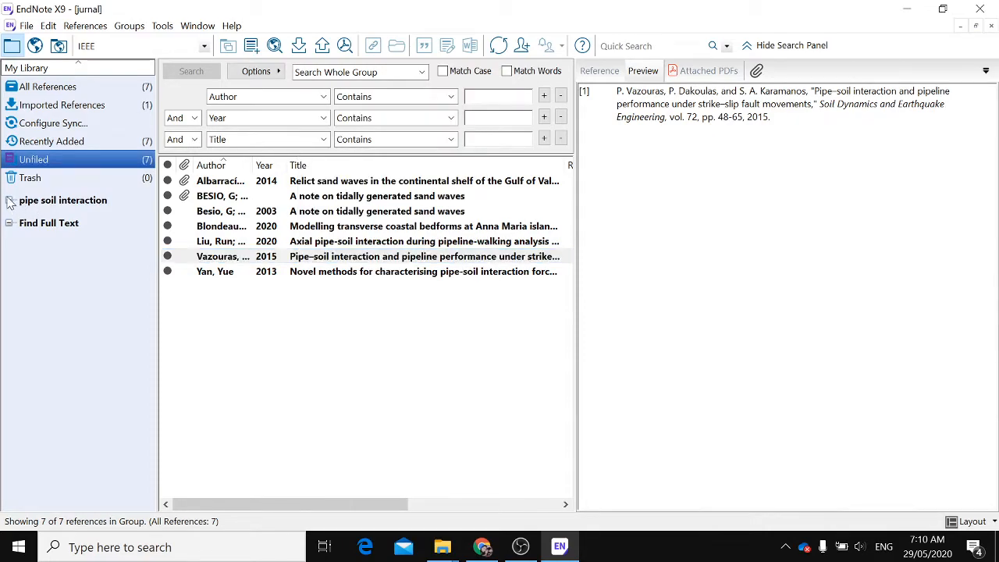
Create a new group inside the pipe soil interaction group set
right_click(10, 202)
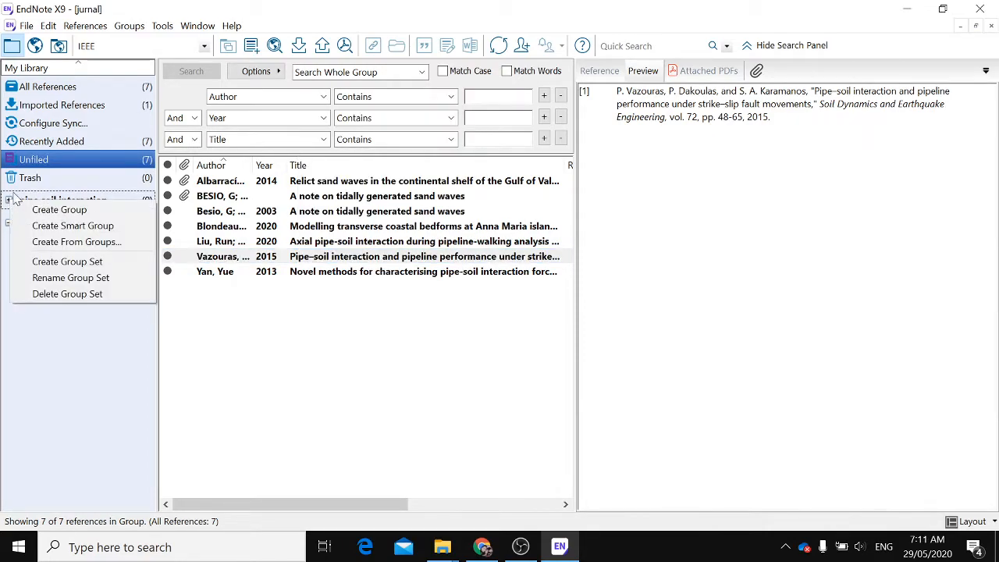
click(68, 208)
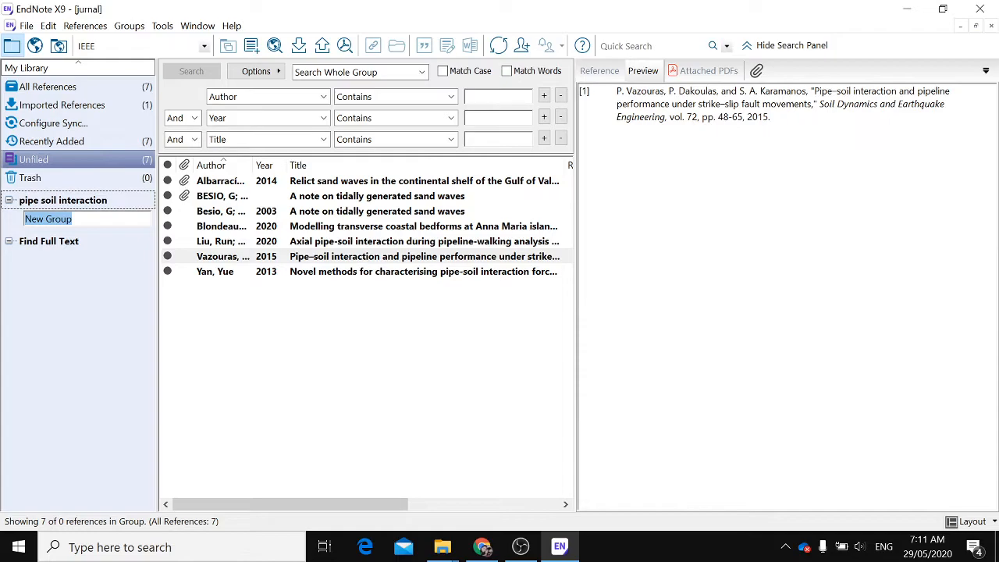
click(49, 243)
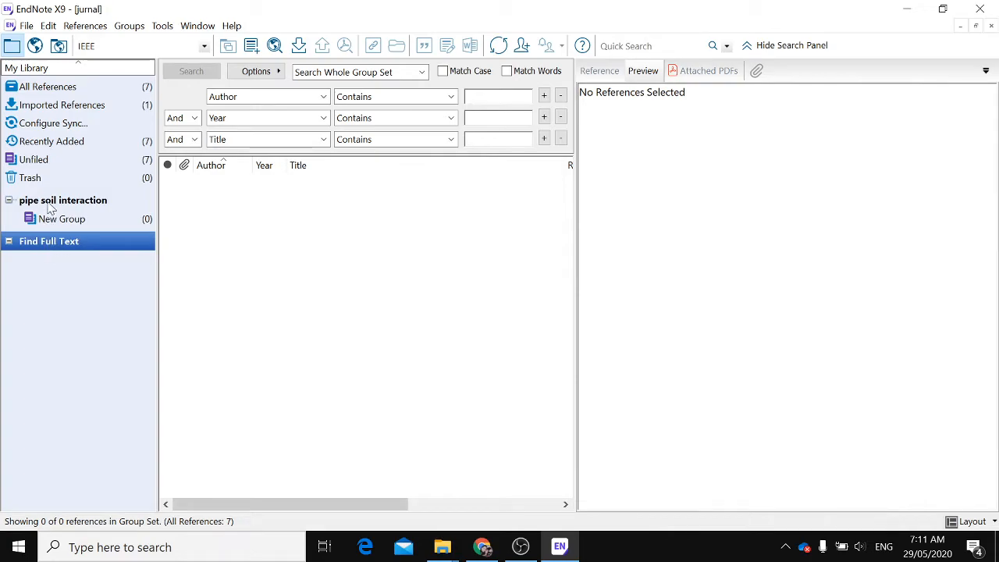
right_click(50, 201)
click(78, 226)
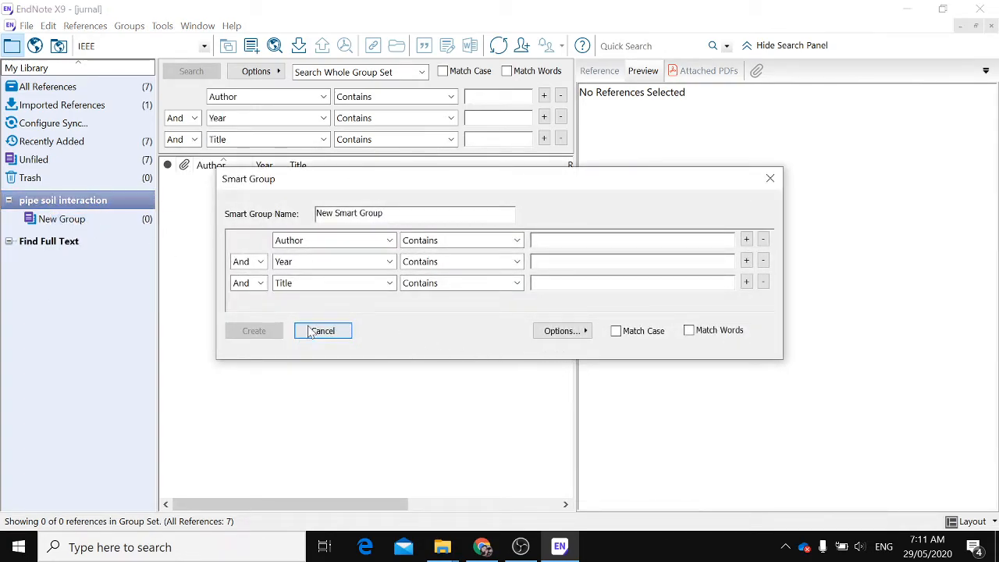
click(778, 182)
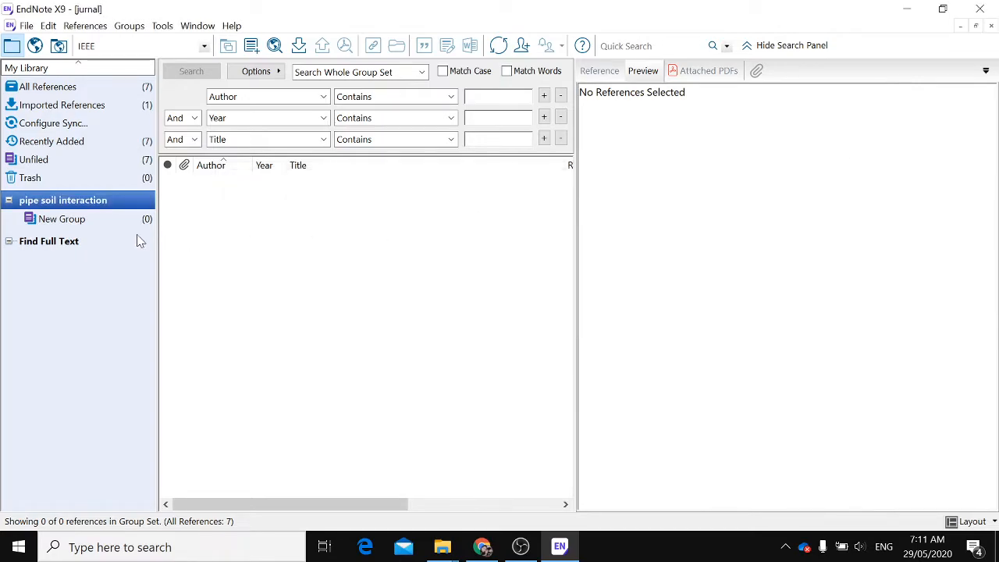
right_click(89, 203)
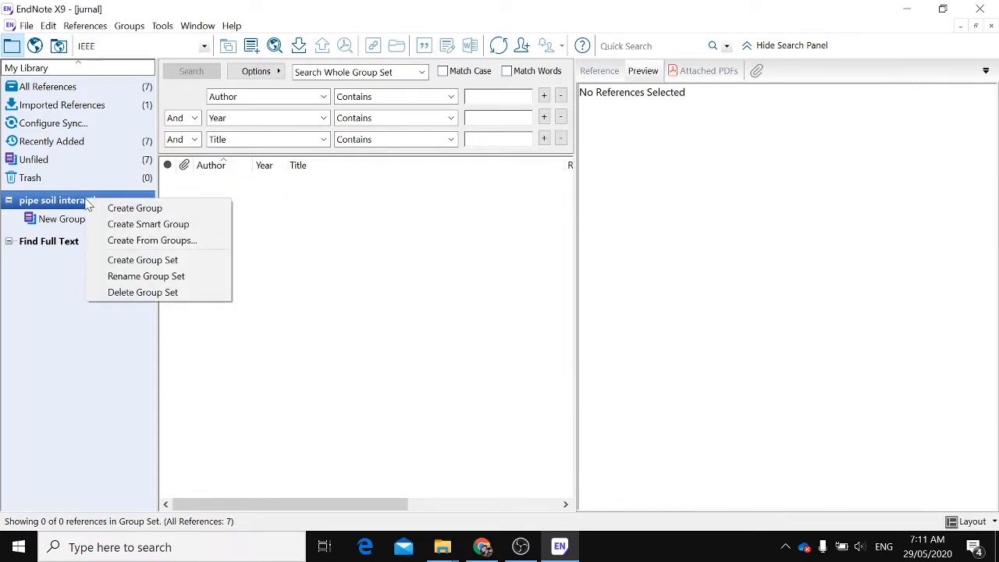
click(122, 275)
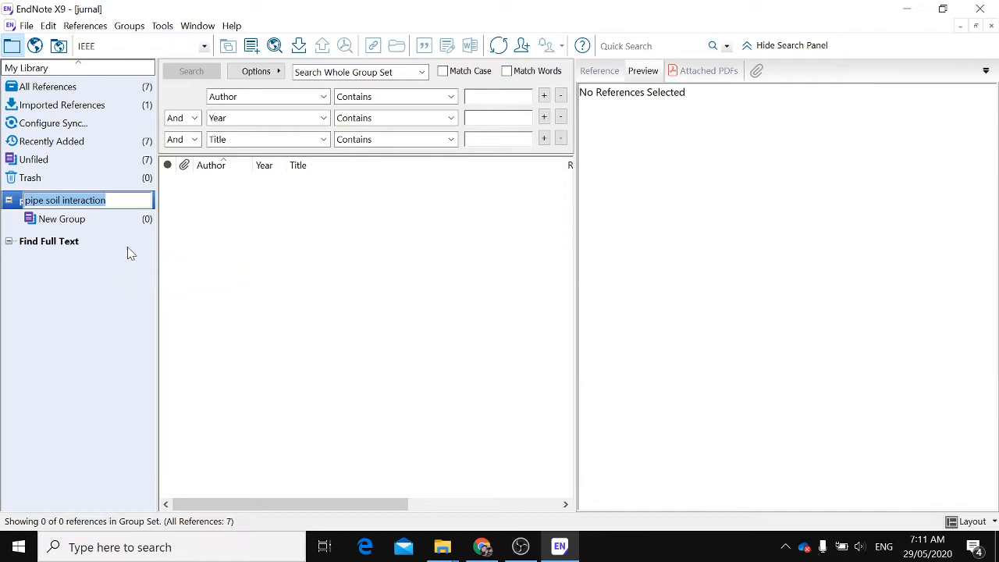
right_click(101, 199)
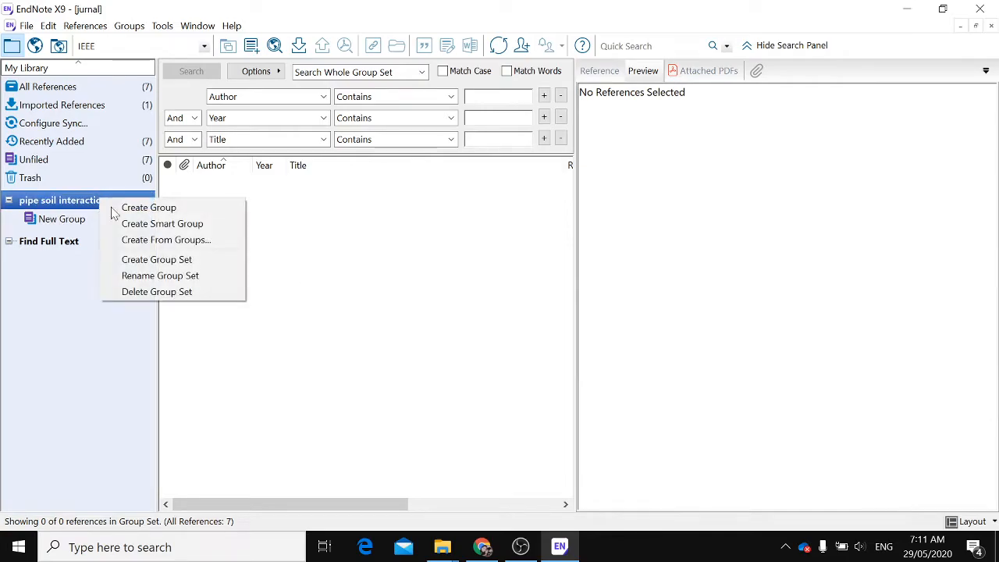
Create a new group set named scouring
click(152, 259)
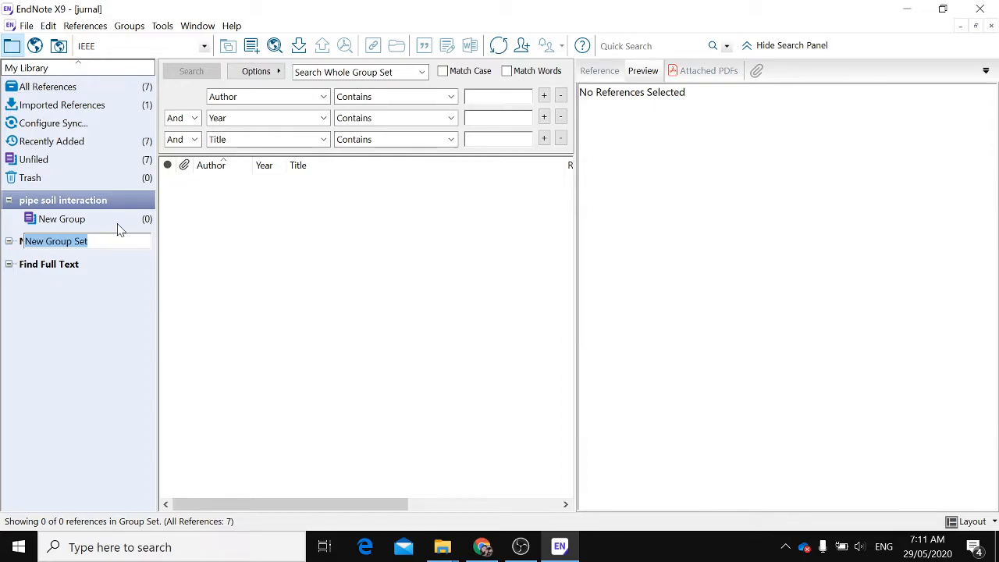
click(71, 202)
click(79, 244)
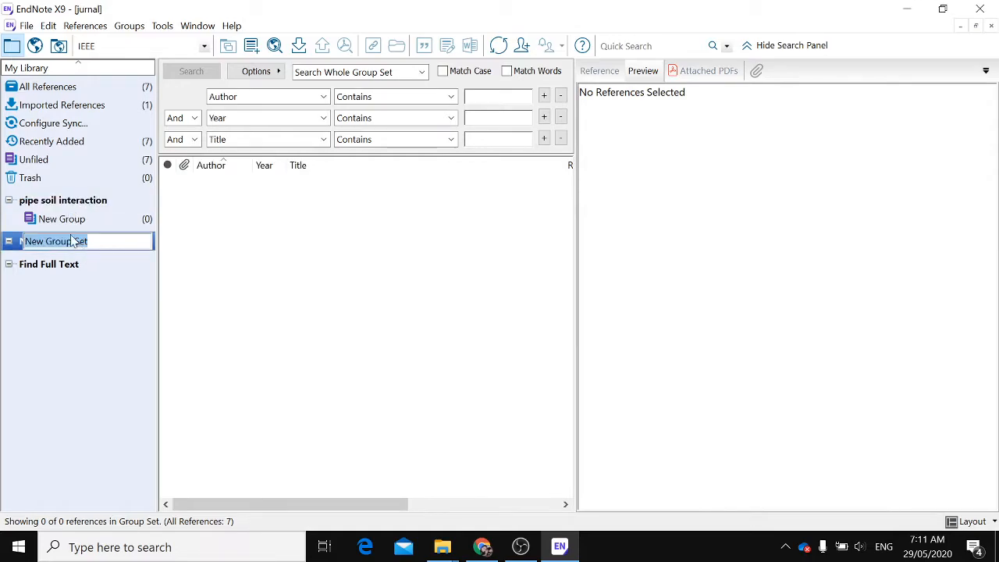
text(sand)
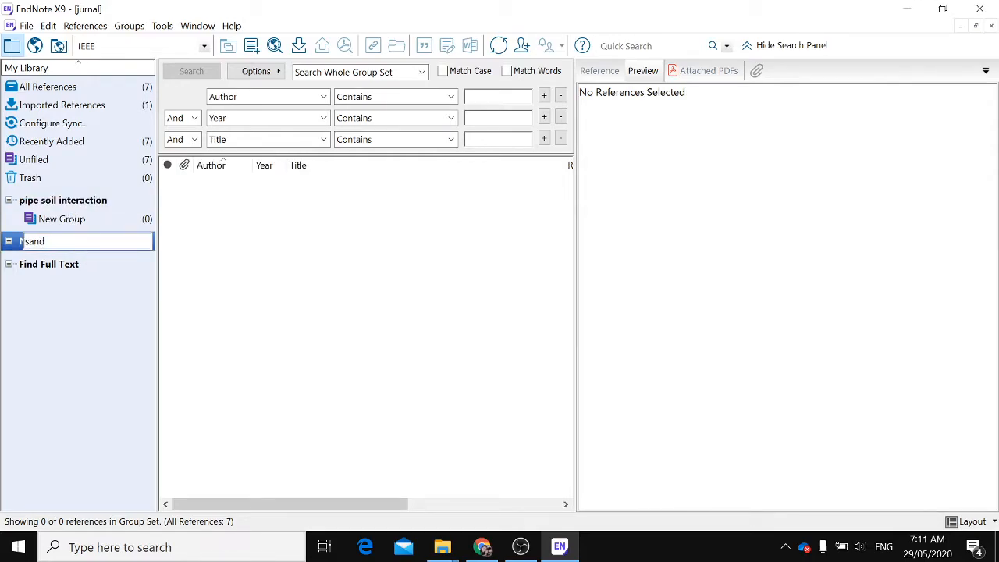
key(BackSpace)
text(scouring)
key(Return)
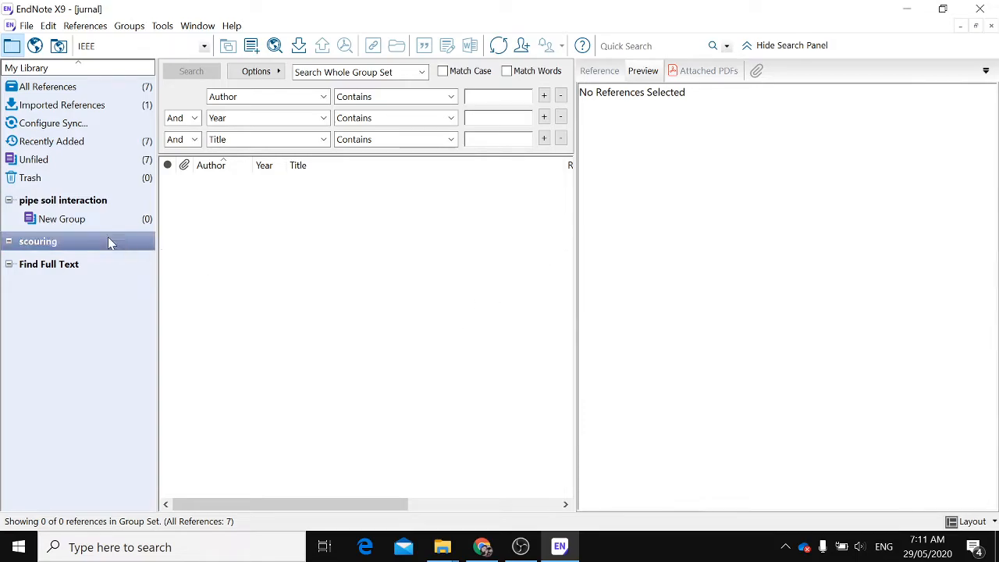
Rename the New Group in the pipe soil interaction set as conference AGA
click(55, 221)
click(55, 222)
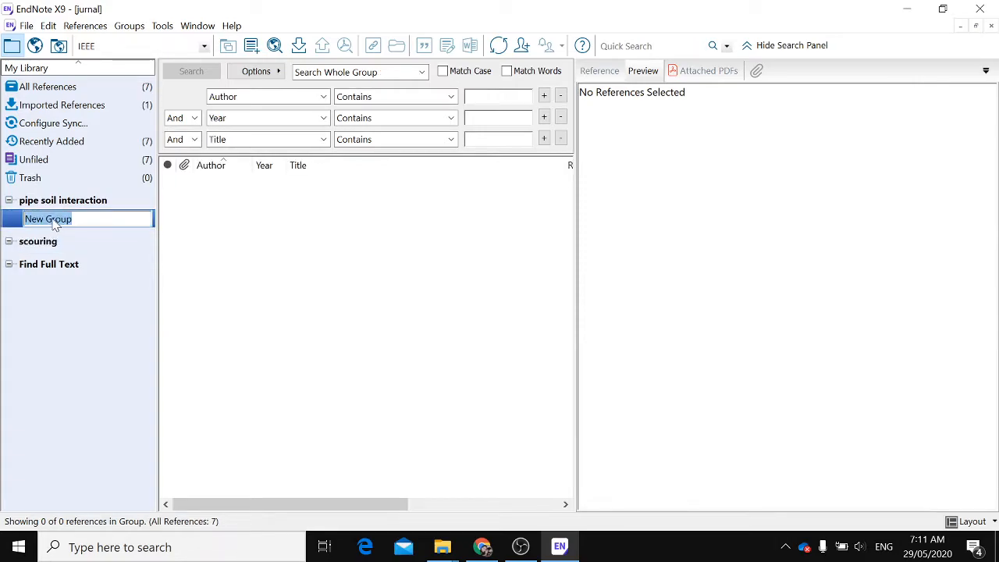
text(conference AGA)
key(Return)
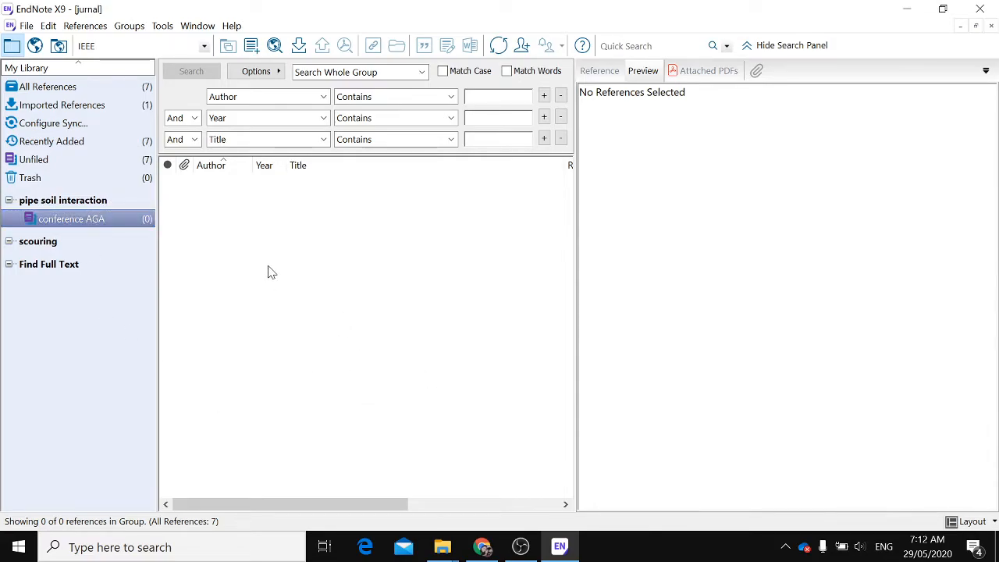
click(115, 218)
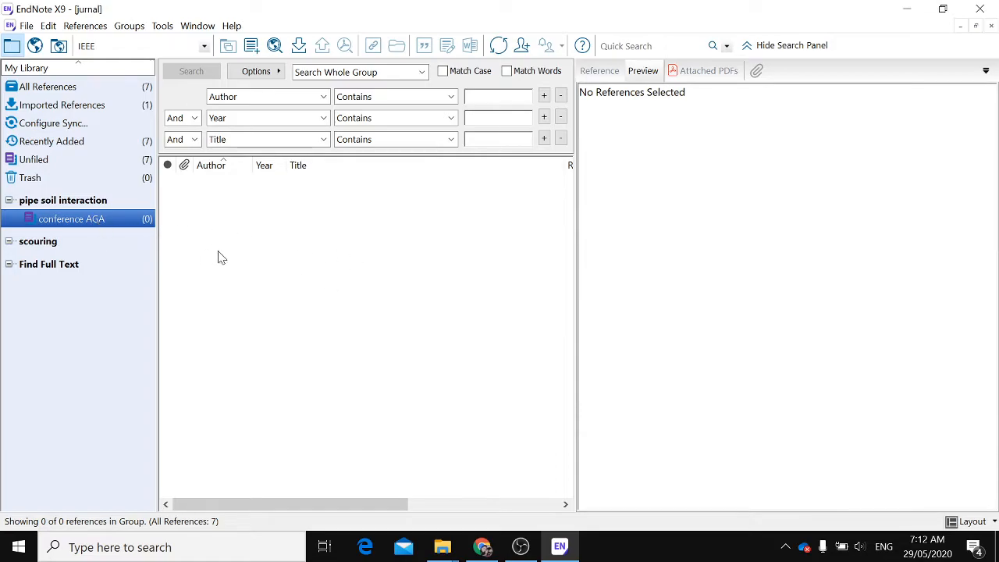
Add the Yan 2013 reference from the unfiled references to the conference AGA group
click(78, 159)
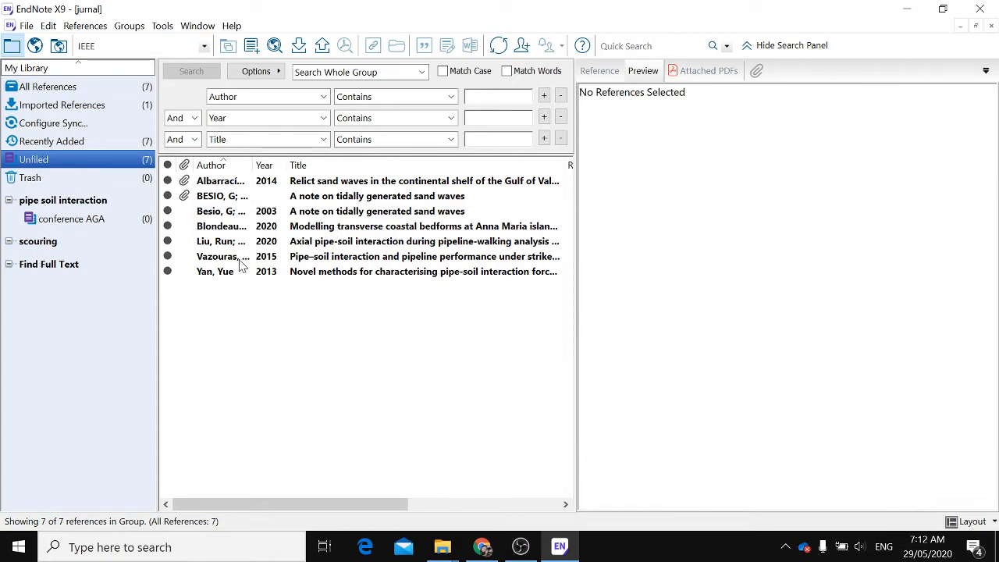
click(304, 279)
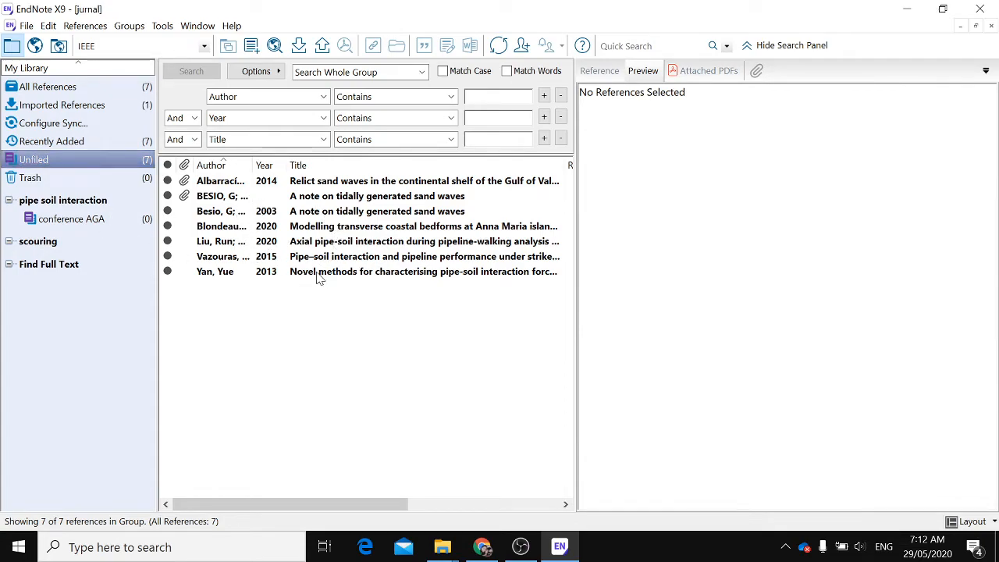
click(317, 275)
drag(317, 275, 115, 224)
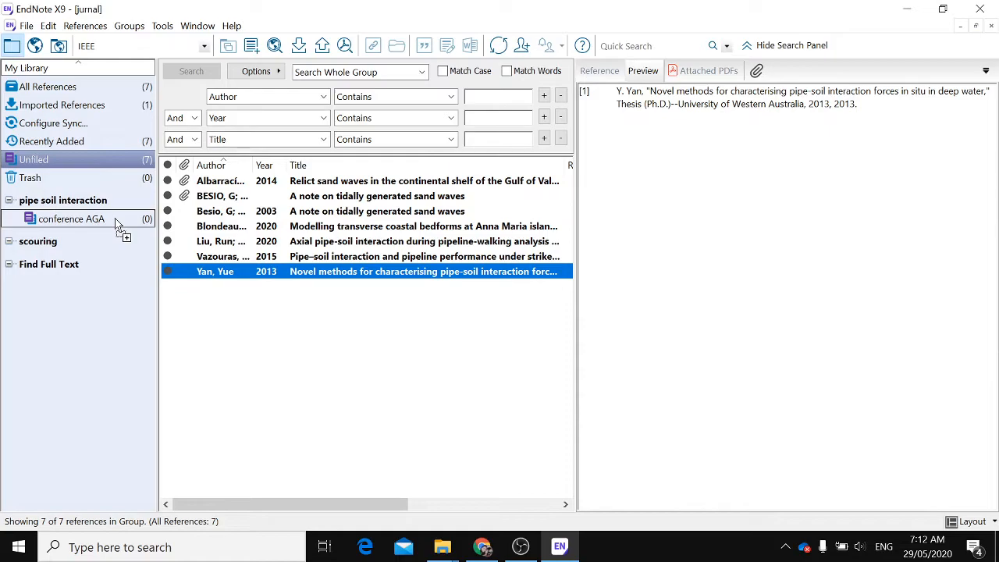
drag(116, 224, 116, 224)
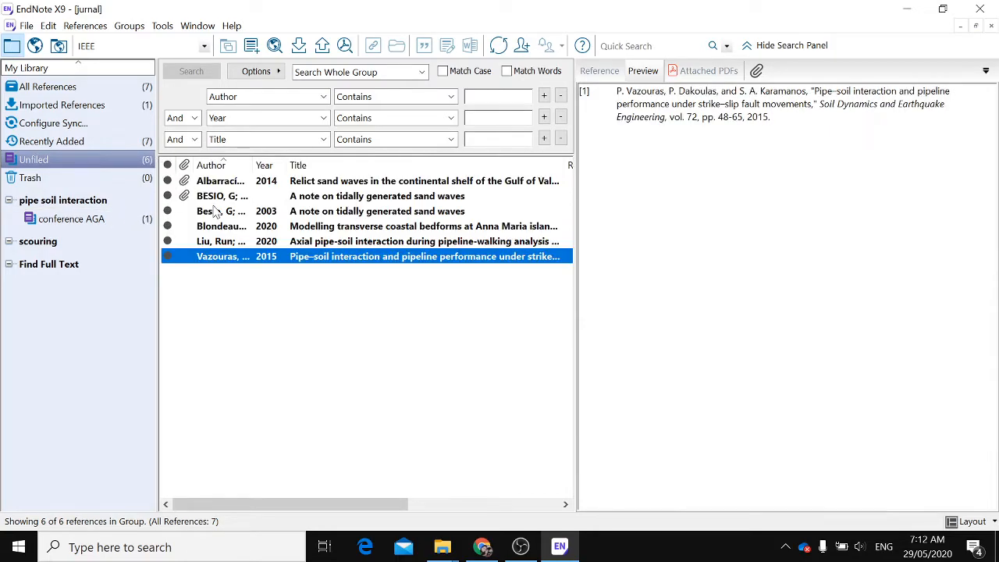
Copy the Liu 2020 reference and paste it into the conference AGA group
right_click(275, 242)
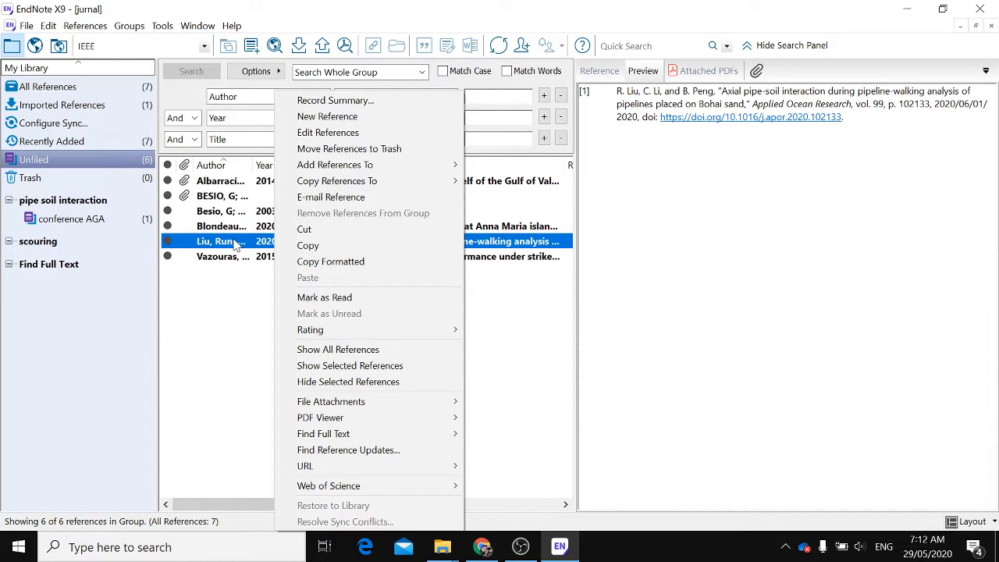
click(300, 246)
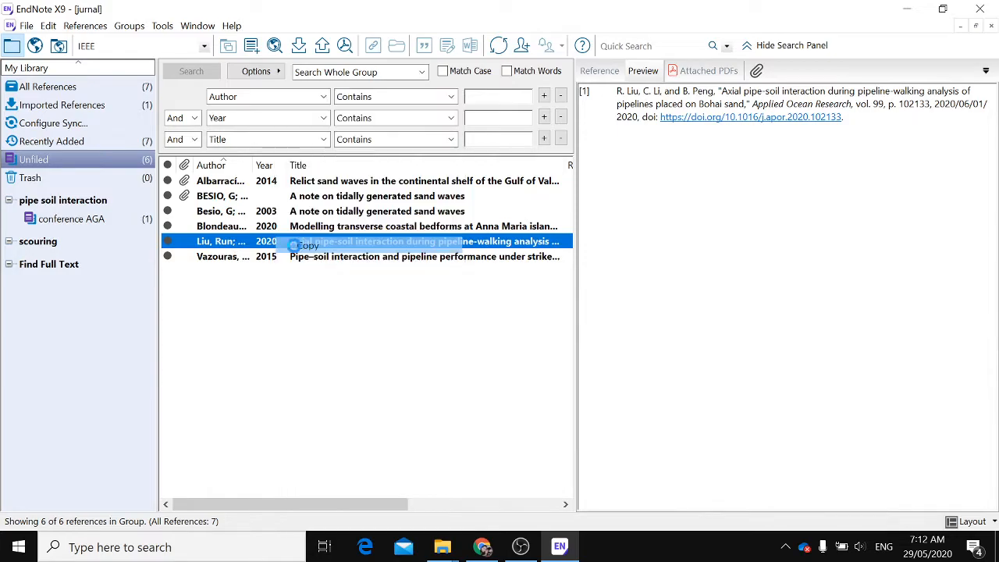
click(72, 218)
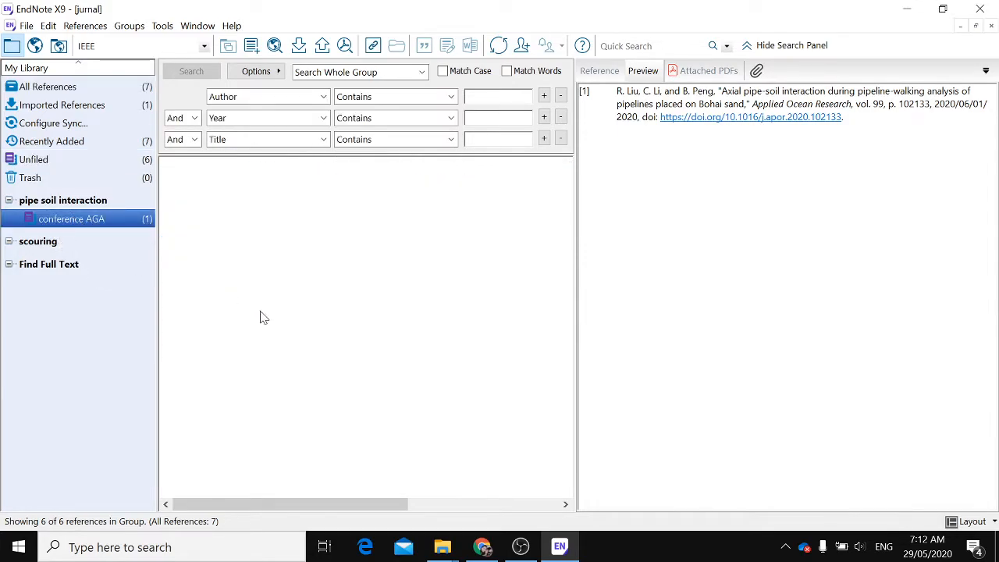
right_click(295, 331)
click(315, 277)
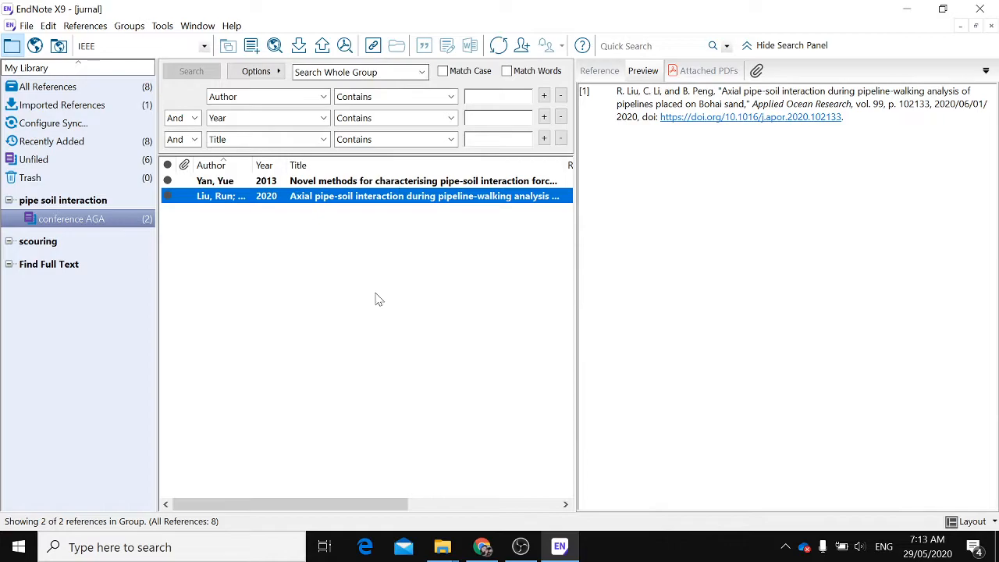
Open Word and start a blank document
click(258, 547)
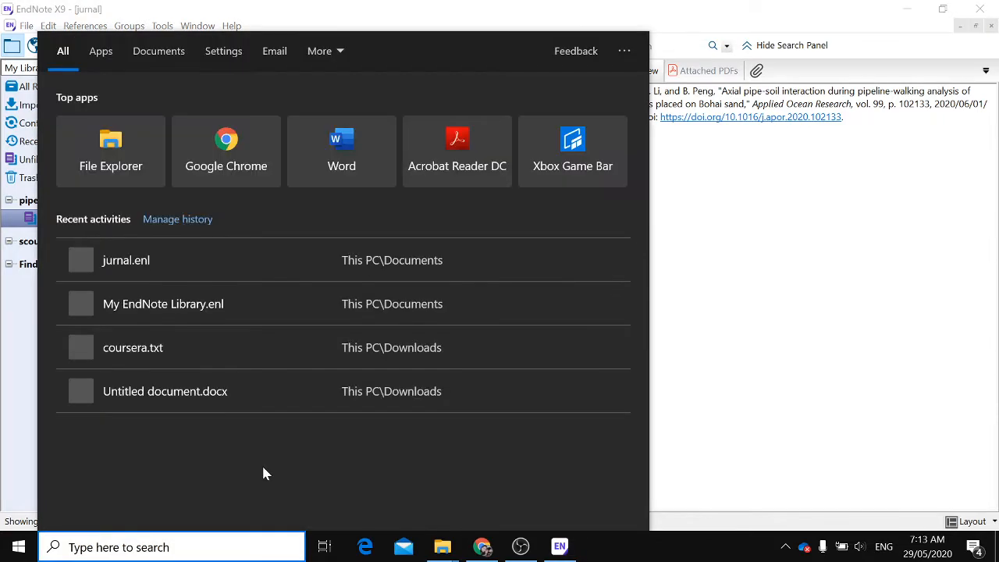
text(word)
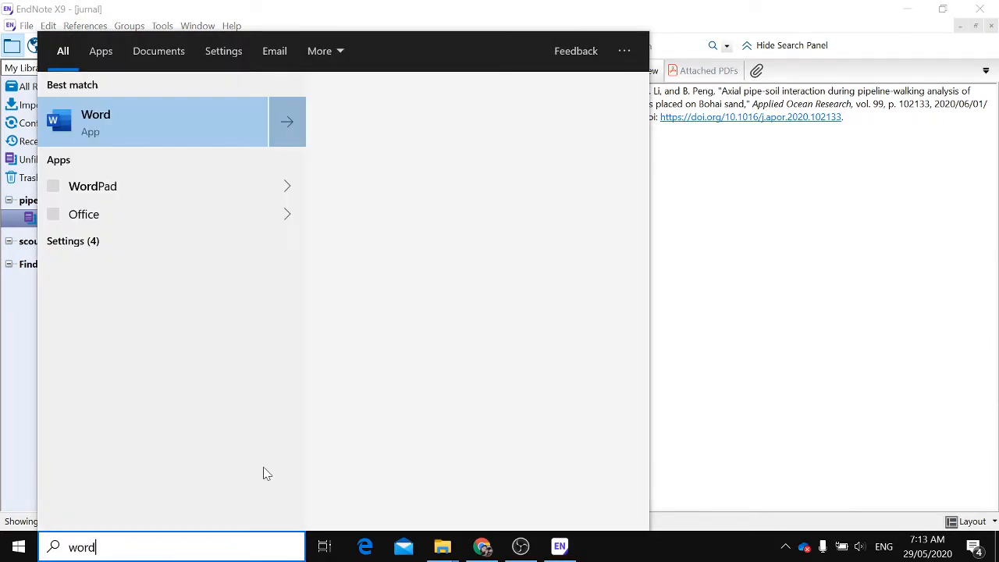
click(130, 134)
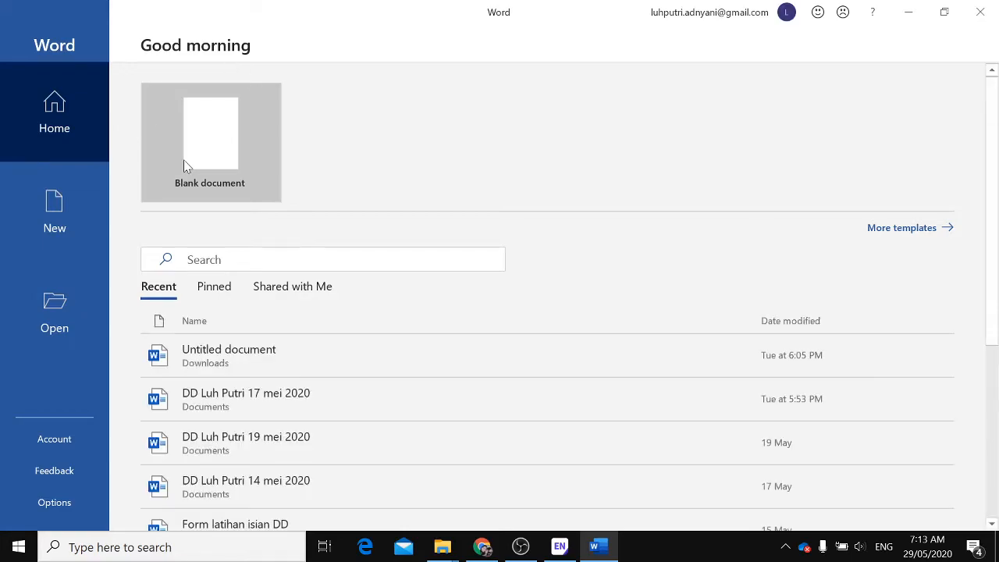
click(184, 162)
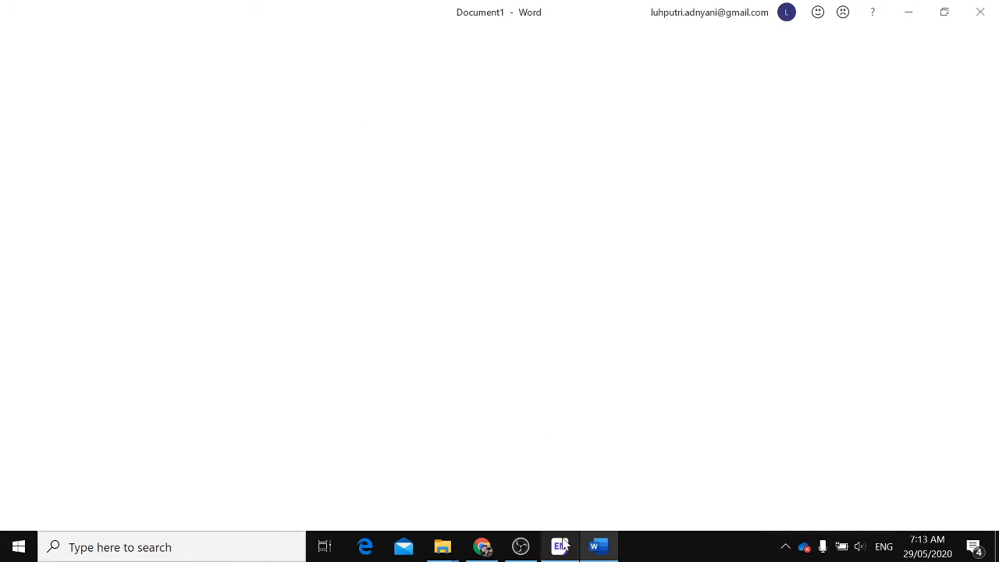
Close the Navigation pane and write the sentence "Pipe soil interaction definition..." in the document
mouse_move(564, 544)
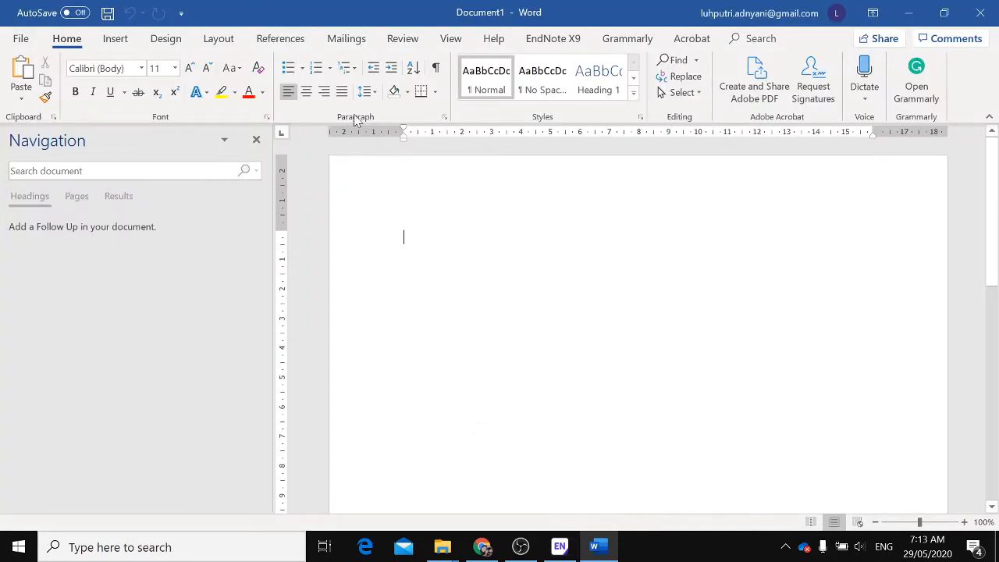
click(257, 141)
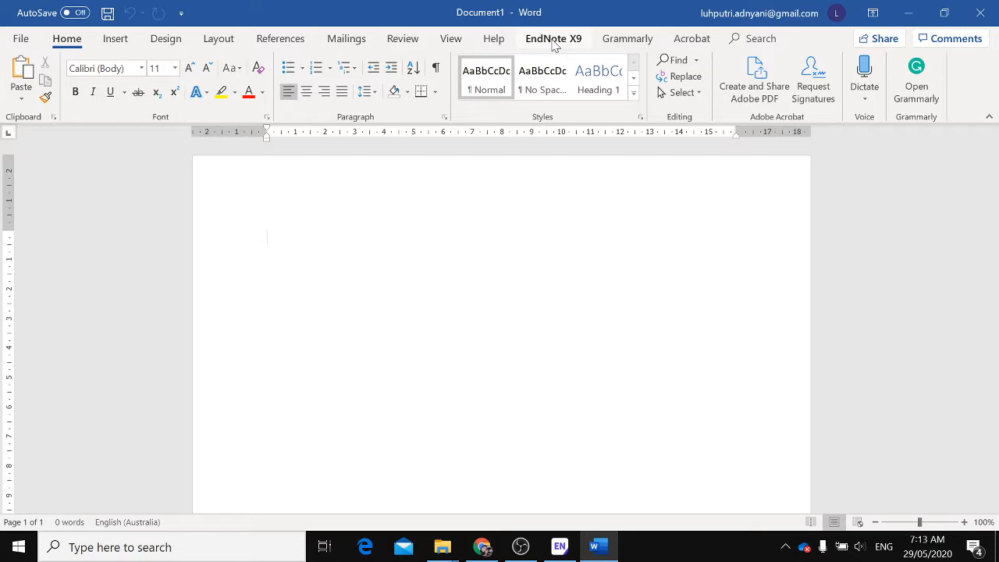
text(Pipe soil interaction definition...)
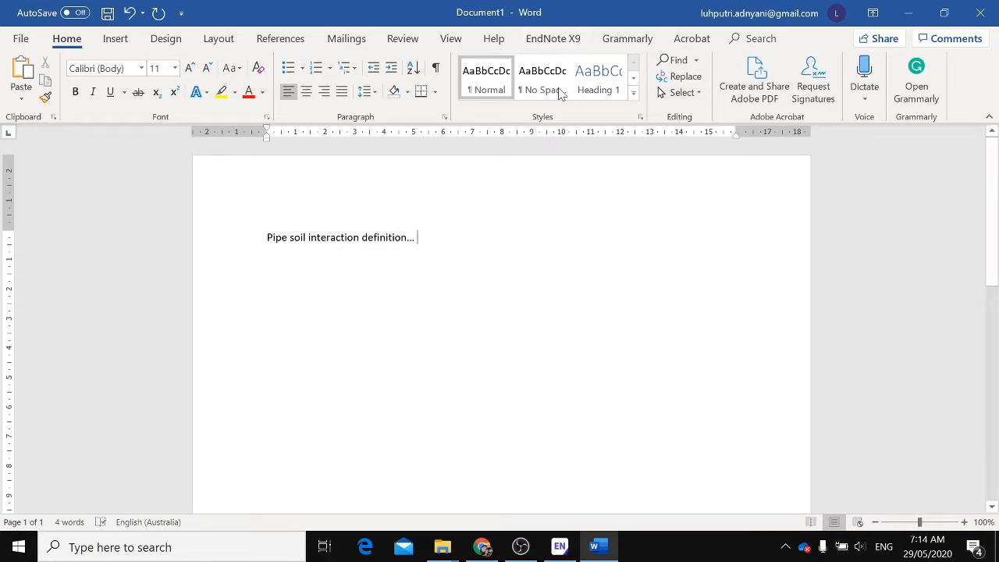
Insert an EndNote citation of the Vazouras 2015 reference after the sentence
click(551, 42)
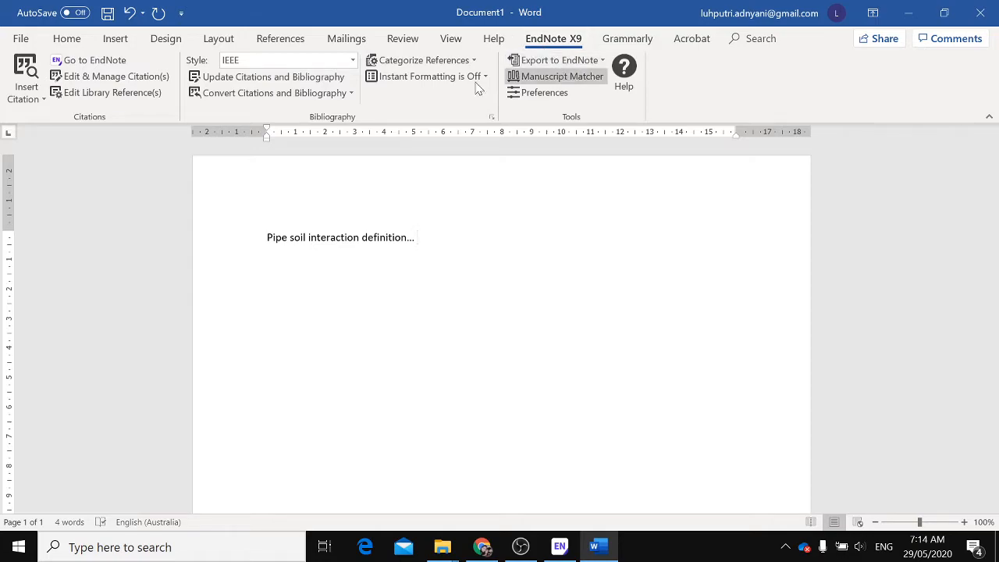
click(31, 98)
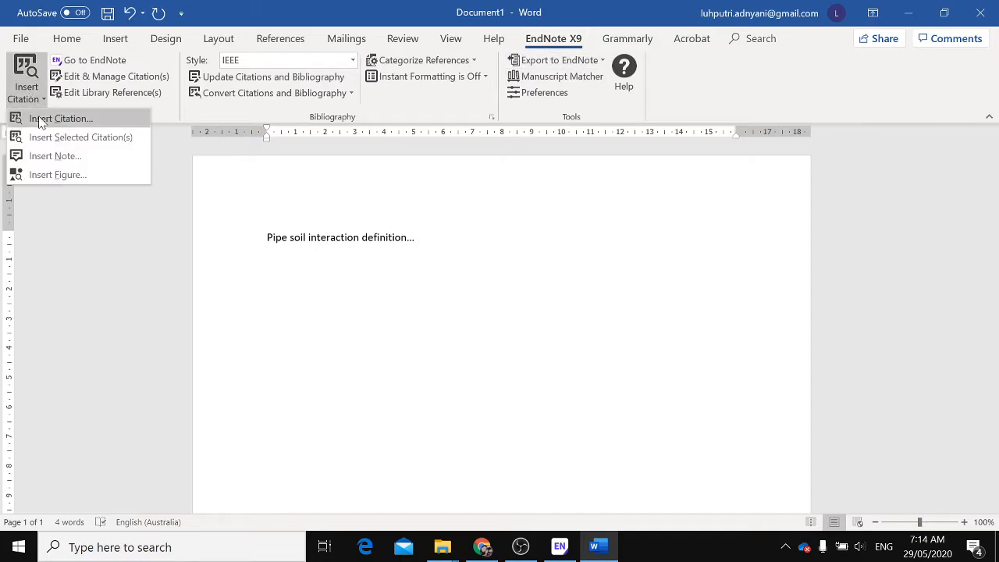
click(41, 119)
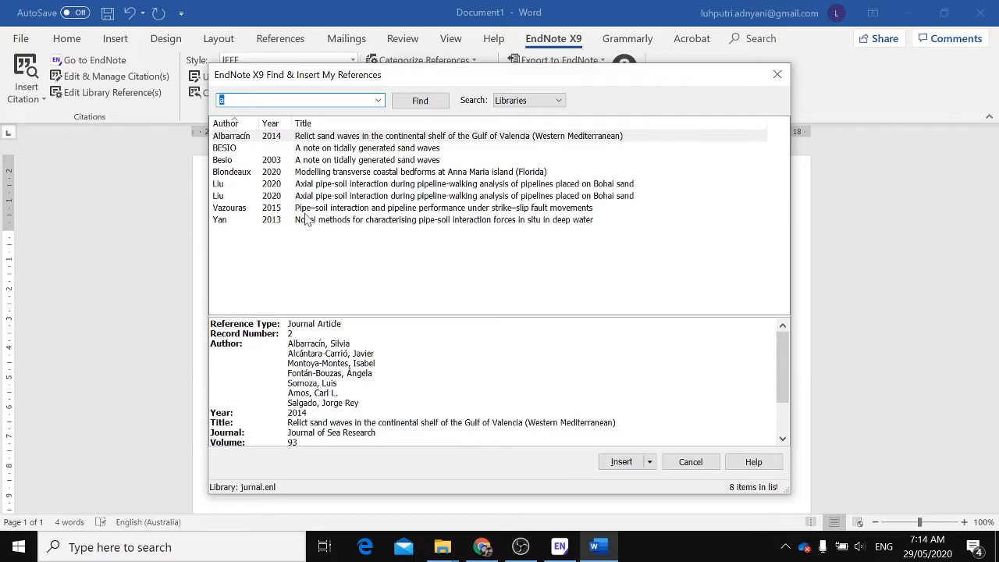
drag(435, 86, 600, 96)
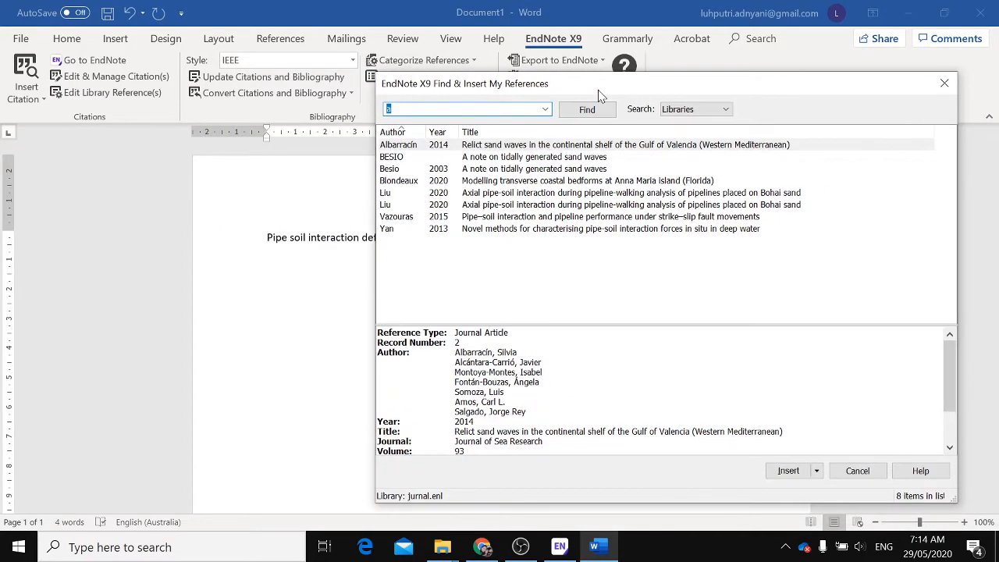
click(570, 217)
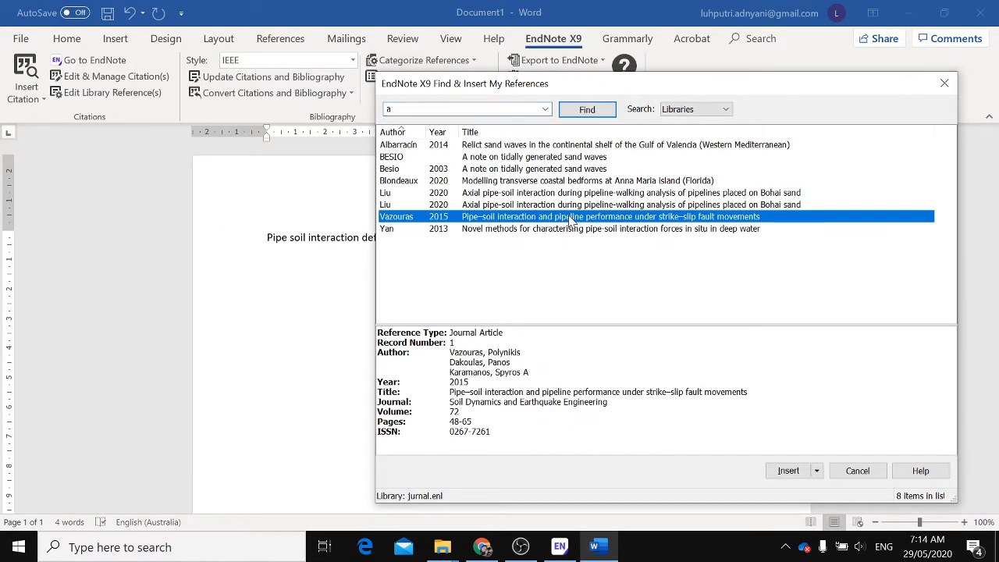
click(785, 471)
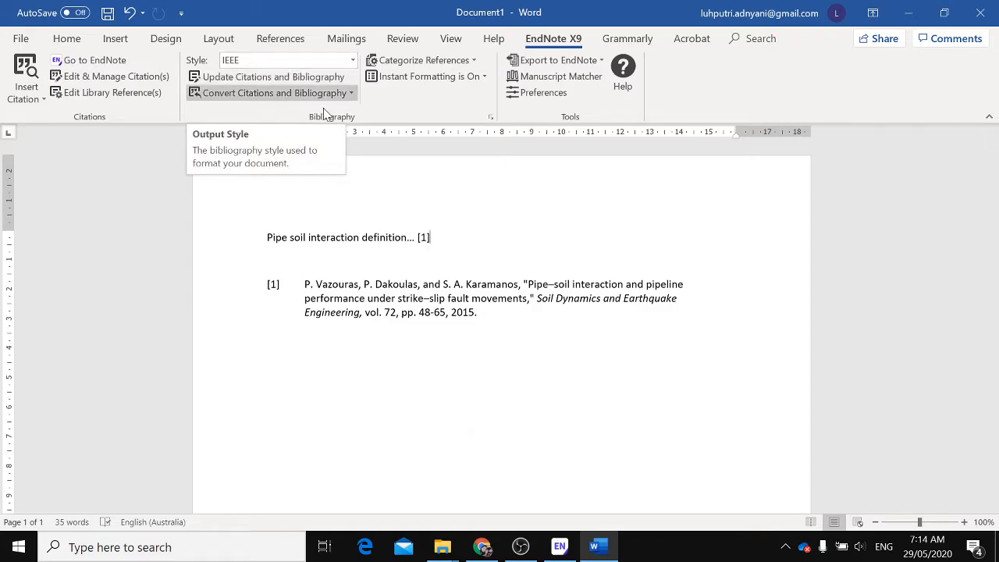
Switch to EndNote and set the library's output style to APA 6th
click(560, 547)
click(128, 49)
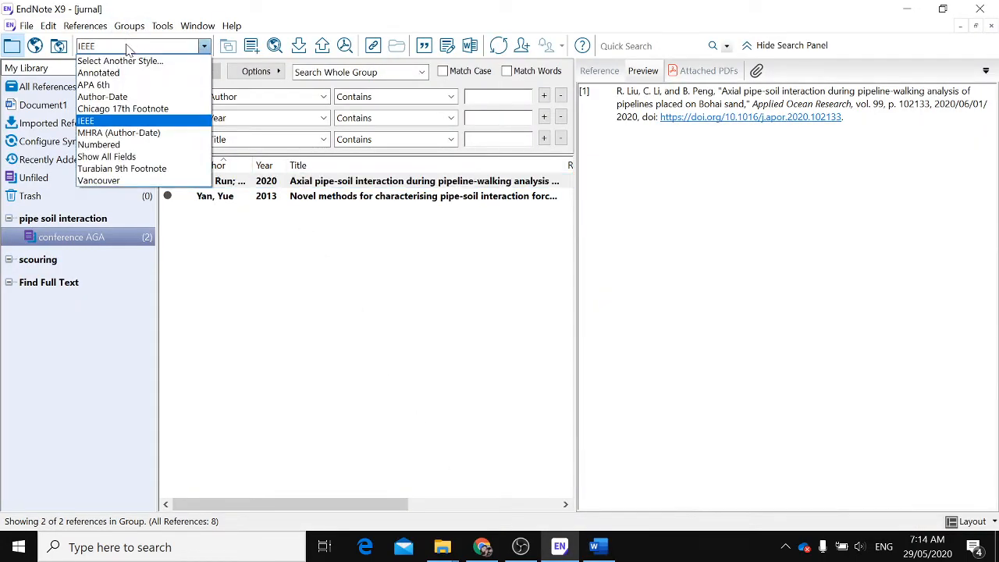
click(107, 86)
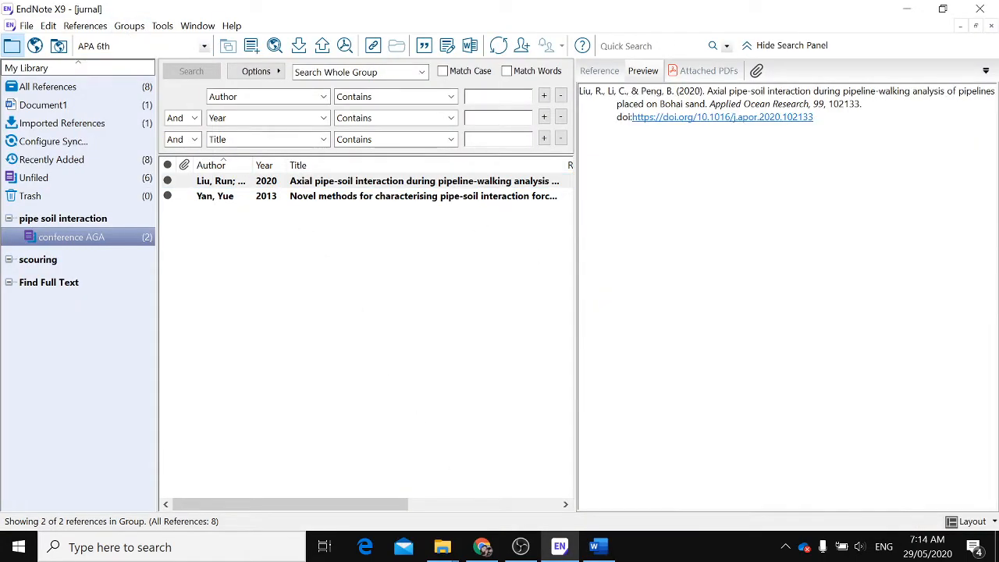
Return to Word and delete the inserted citation
mouse_move(601, 553)
click(600, 517)
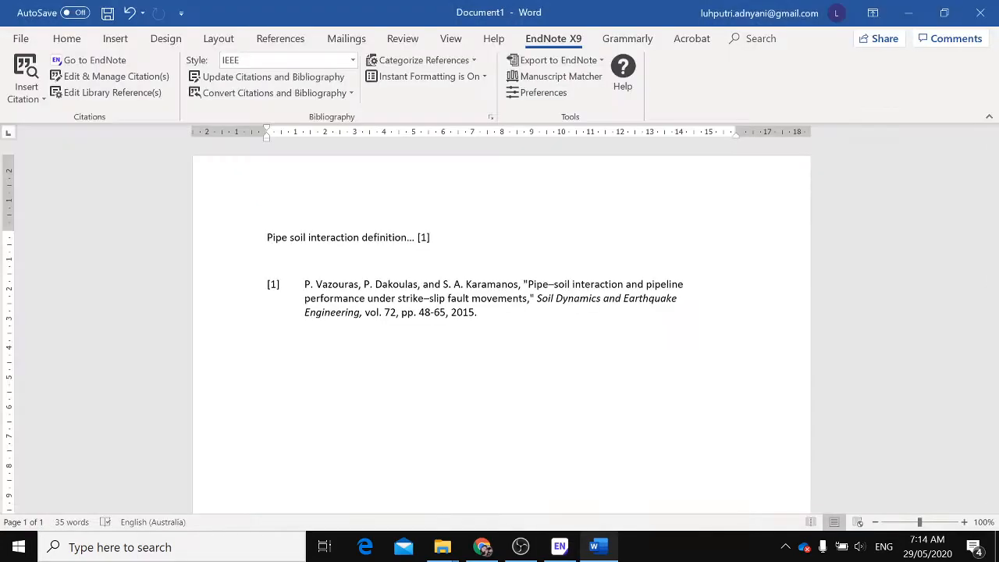
key(BackSpace)
key(BackSpace)
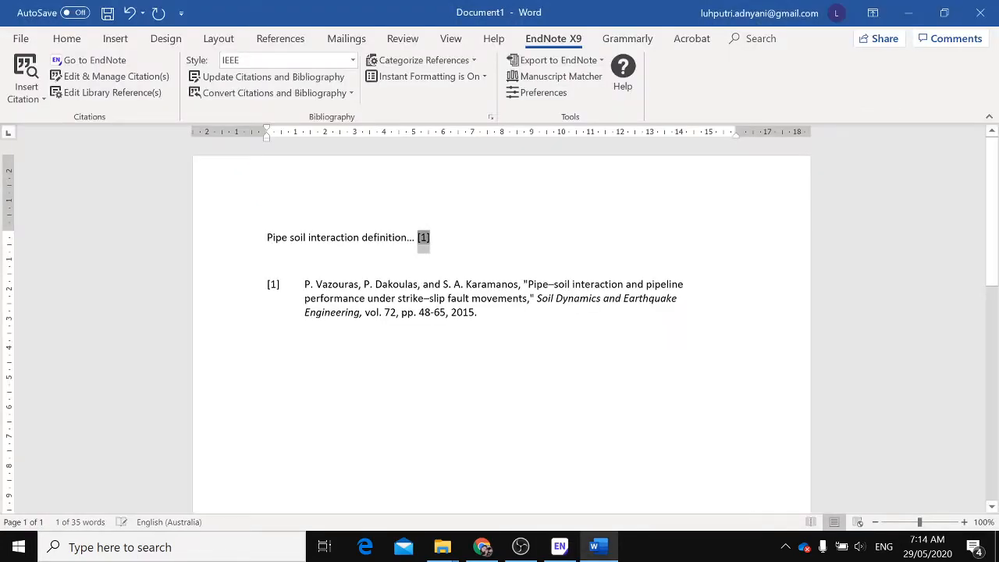
Reinsert the Vazouras 2015 citation after the sentence and delete it again
click(26, 87)
click(31, 121)
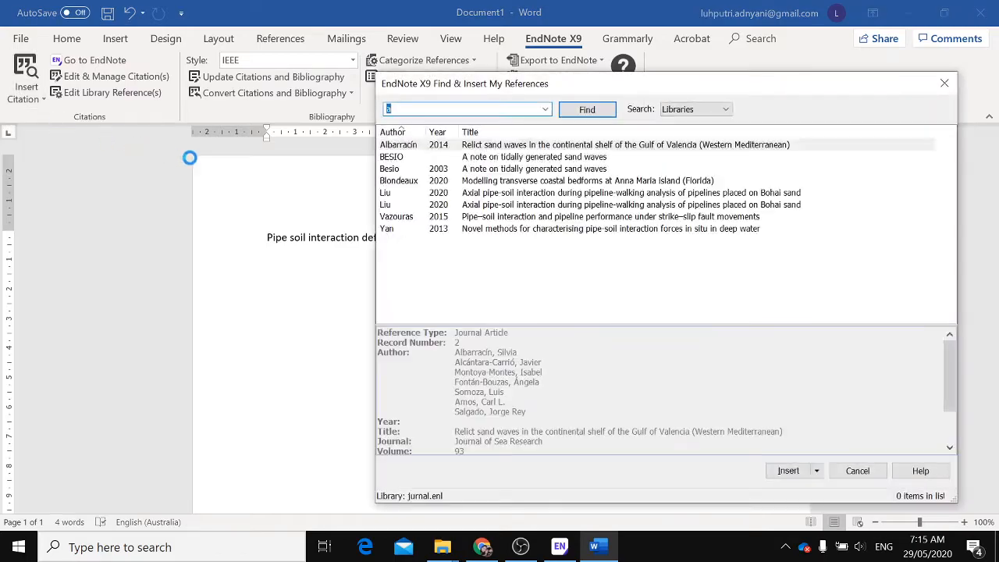
click(490, 218)
click(788, 471)
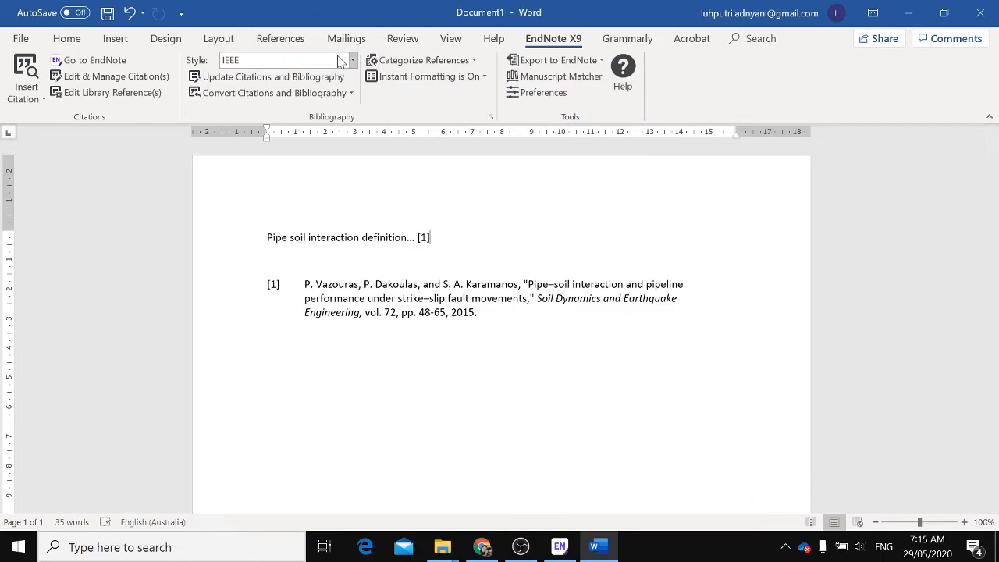
key(BackSpace)
key(BackSpace)
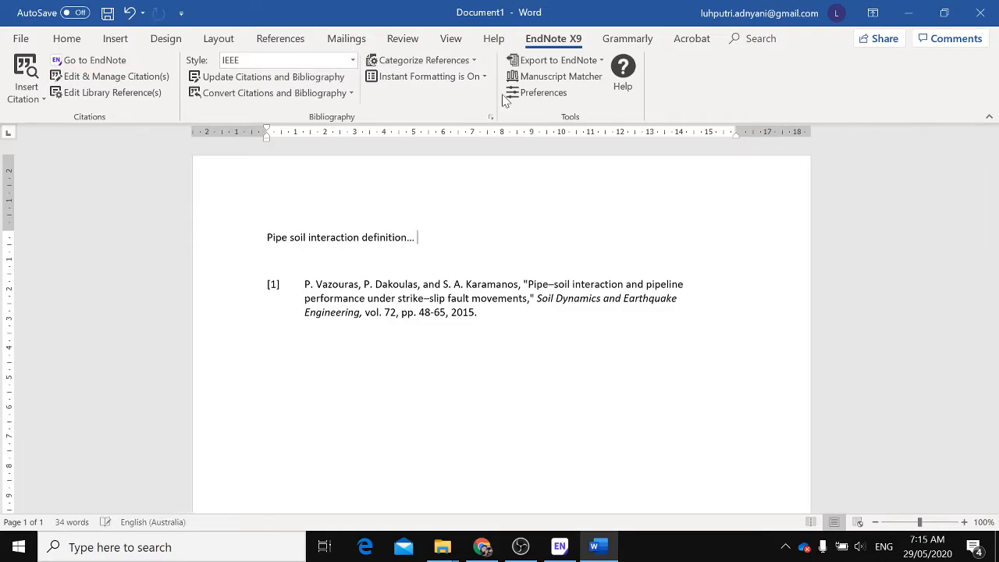
Set the document's citation style to APA 6th and insert the Vazouras 2015 citation after the sentence
click(274, 68)
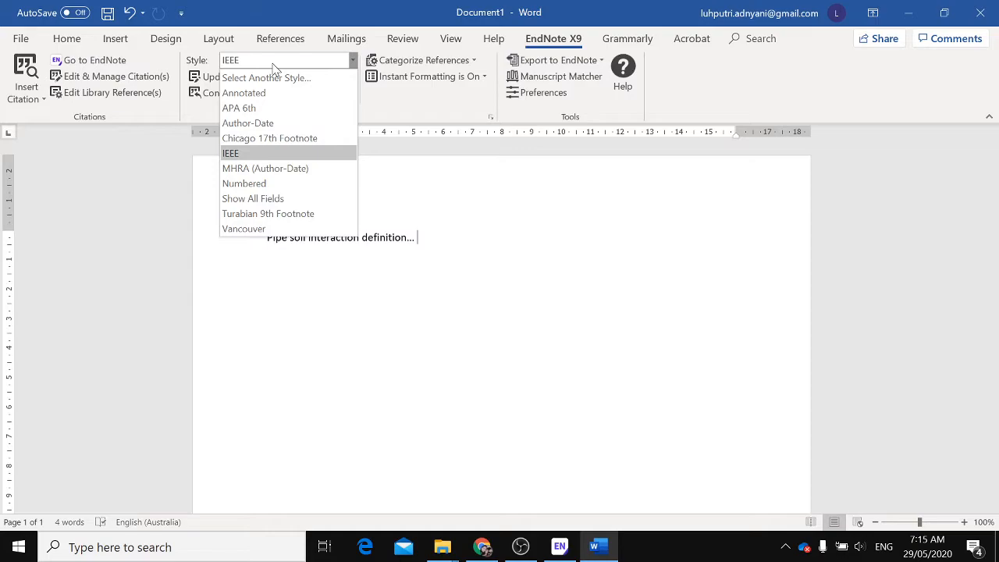
click(250, 108)
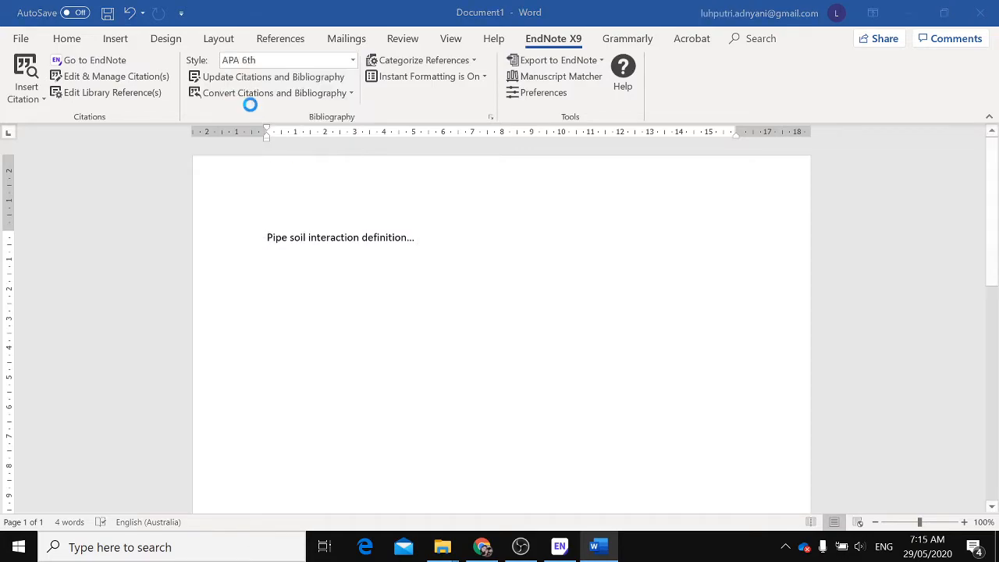
click(26, 94)
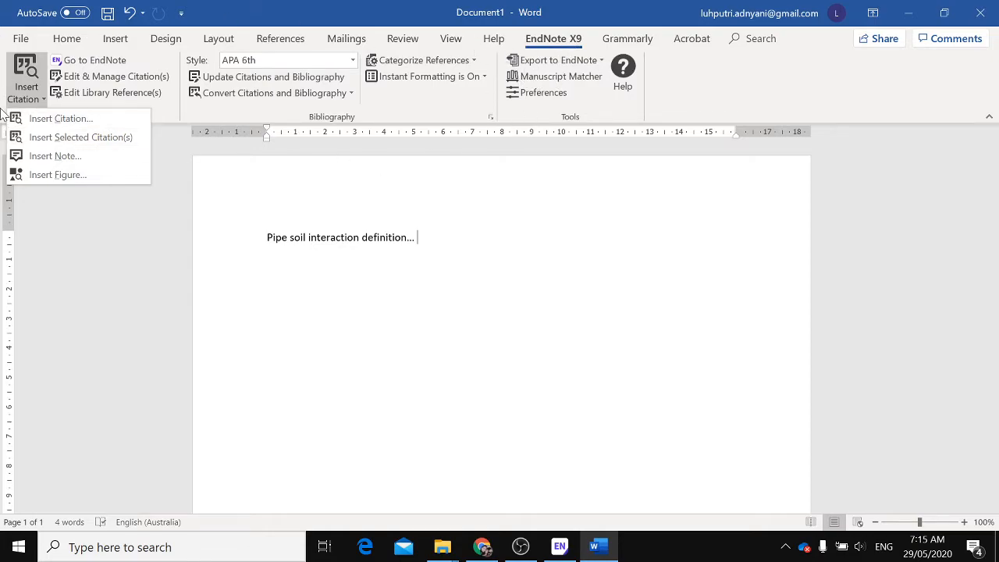
click(49, 119)
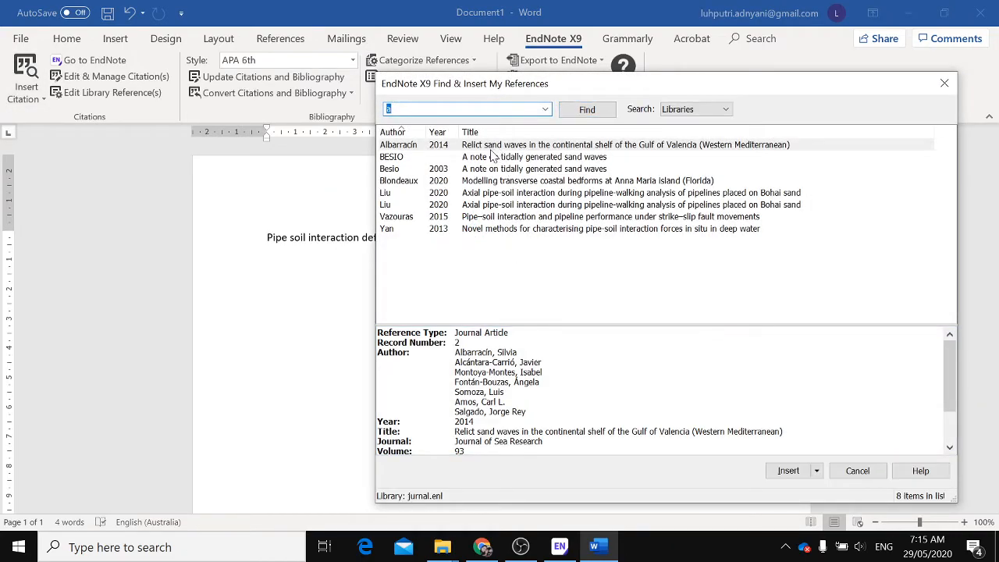
click(469, 220)
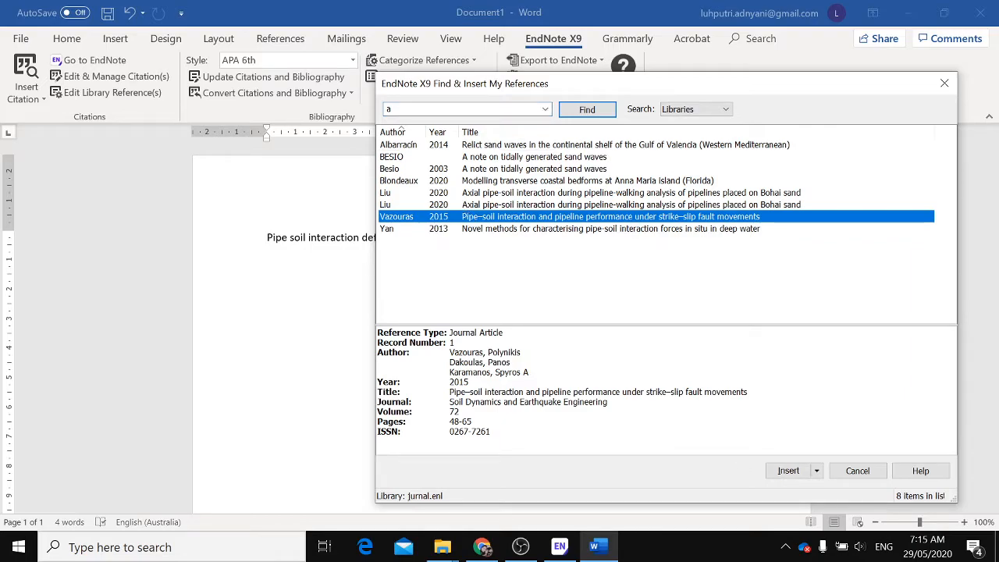
click(817, 472)
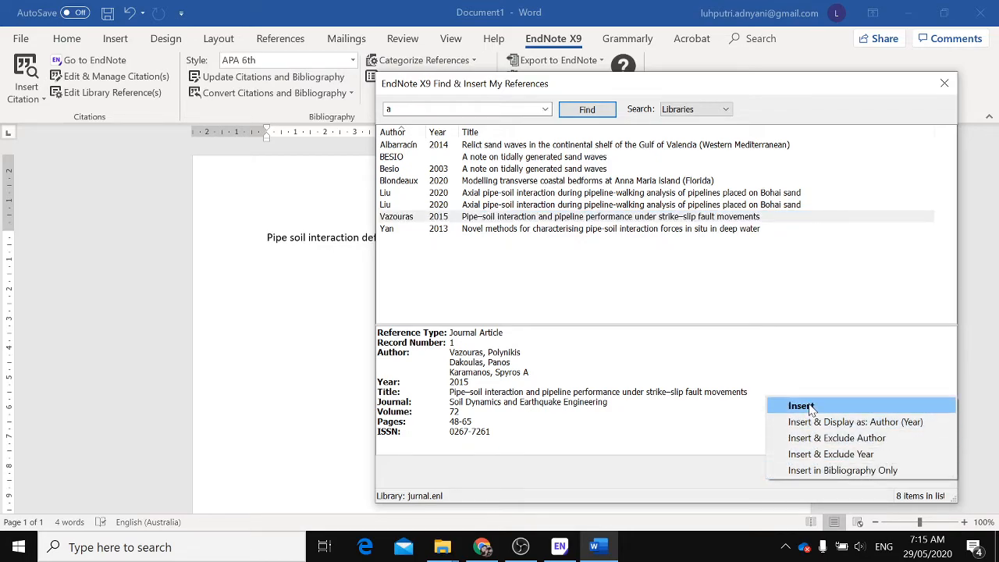
click(812, 407)
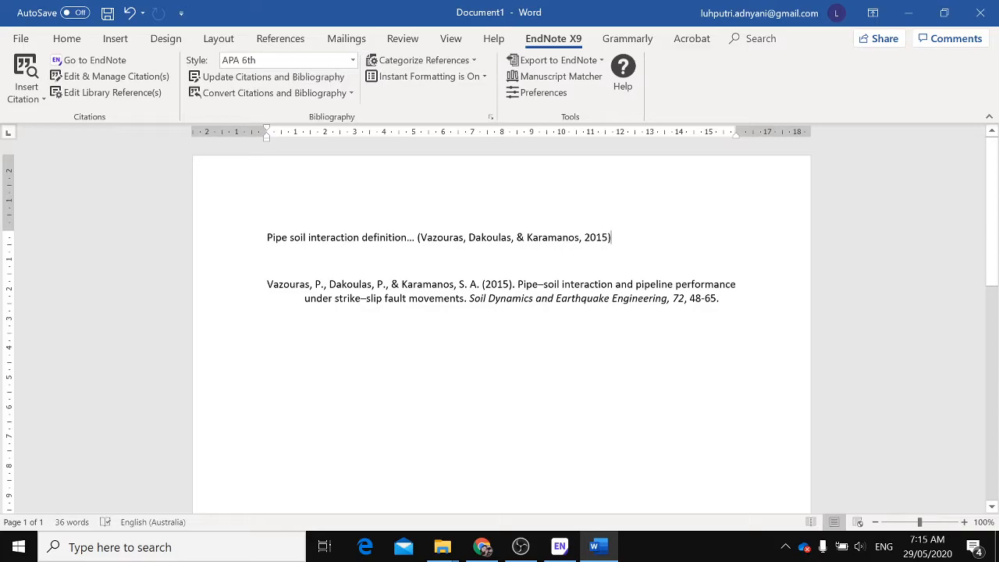
On a new line, insert the Albarracín 2014 citation displayed as Author (Year)
key(Return)
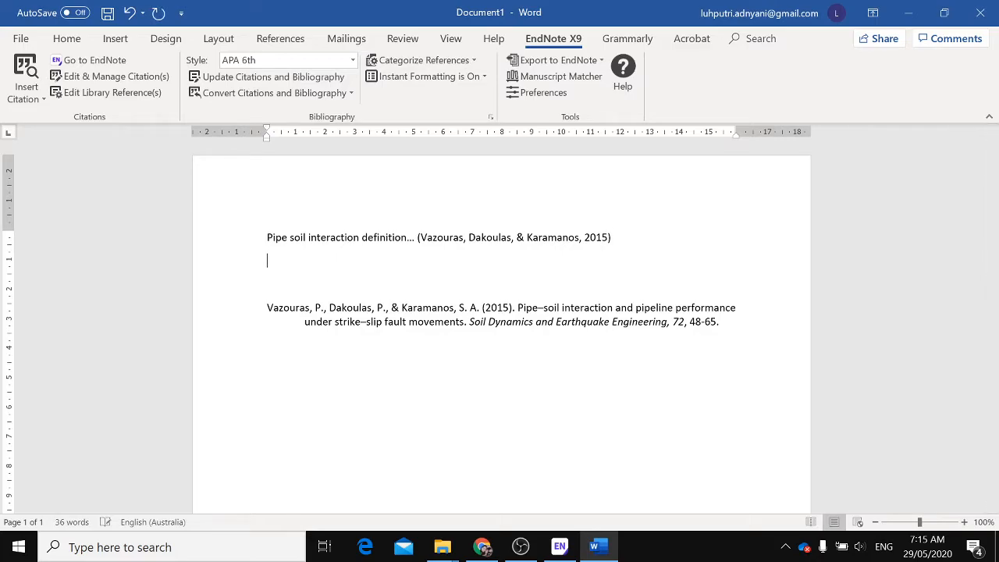
click(26, 94)
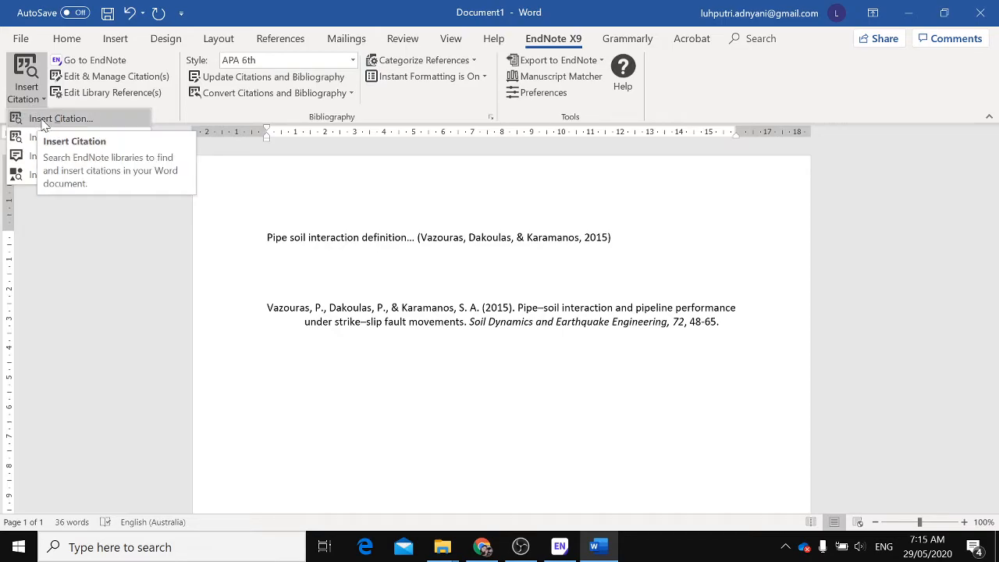
click(44, 119)
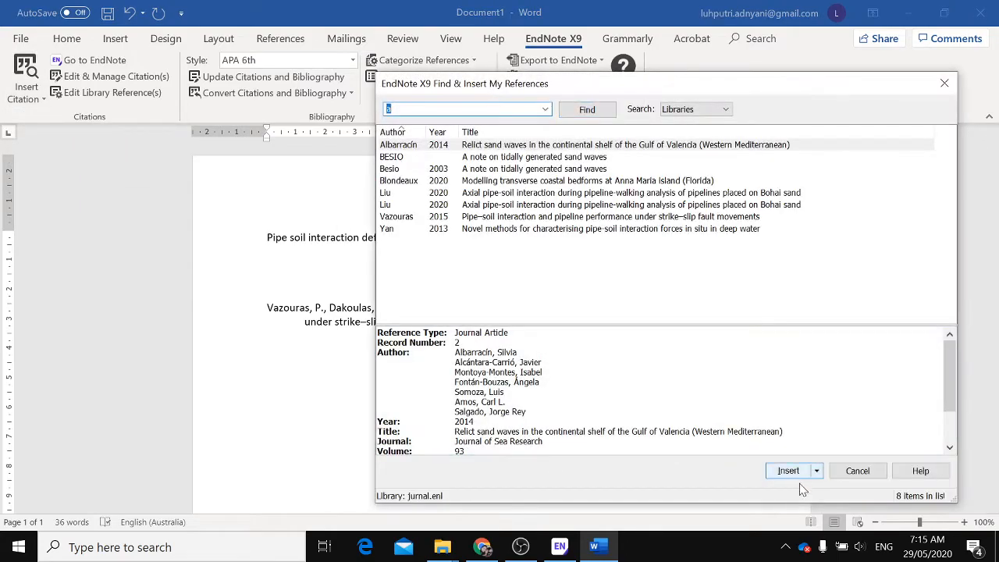
click(819, 471)
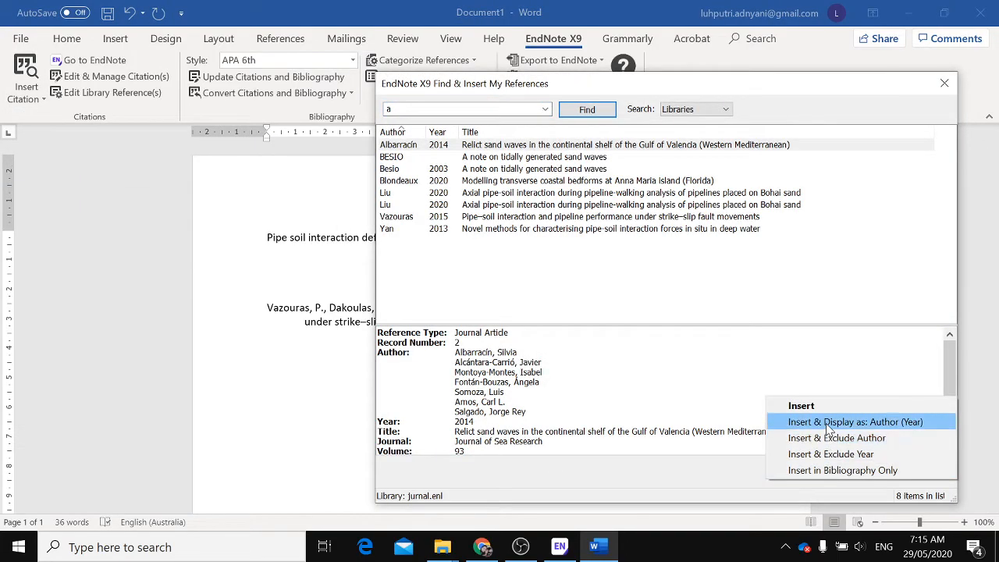
click(915, 421)
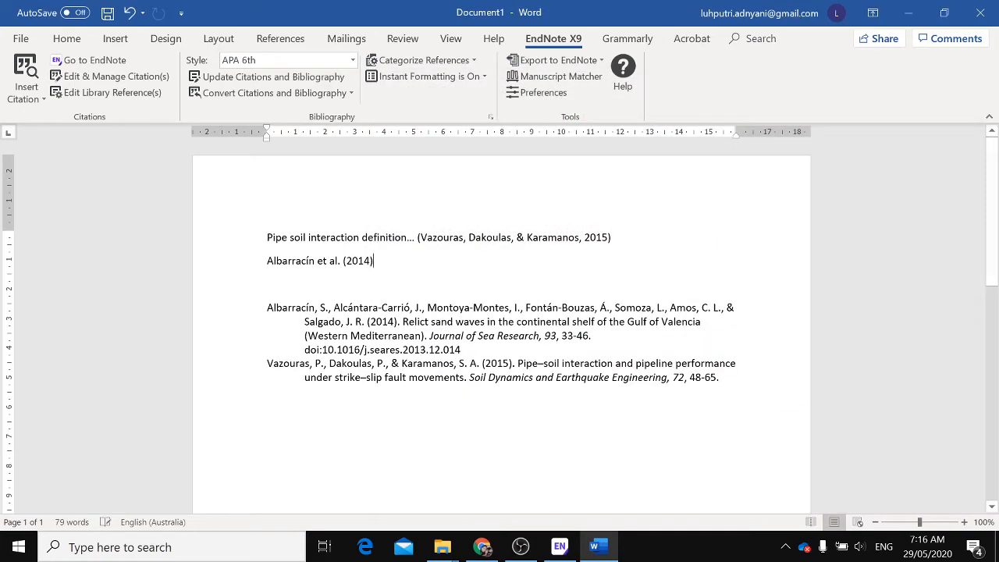
Type "define pipe soil interaction…" after the Albarracín citation
text(define pipe soil interaction…)
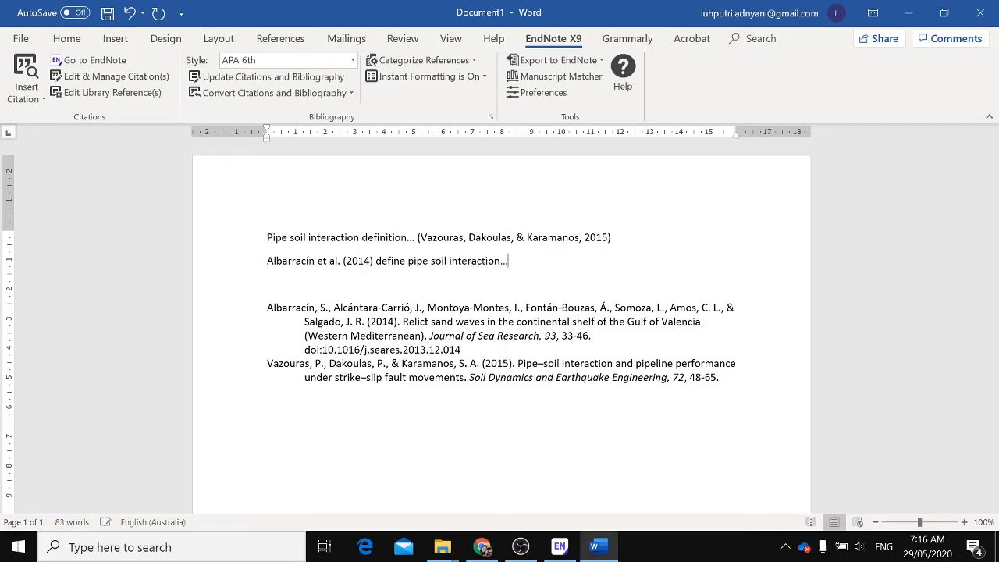
On a new line, insert the citation currently selected in the EndNote library
key(Return)
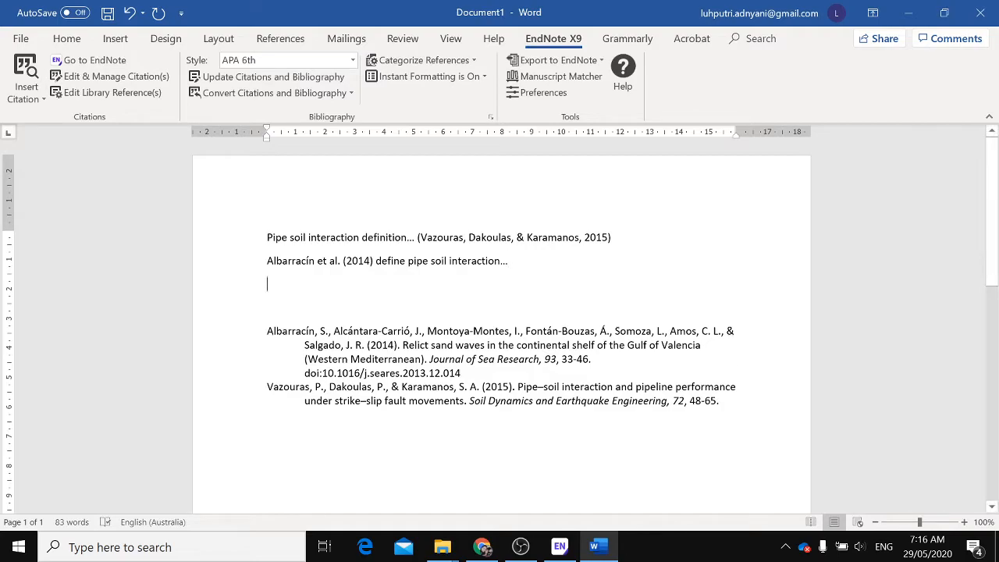
click(26, 94)
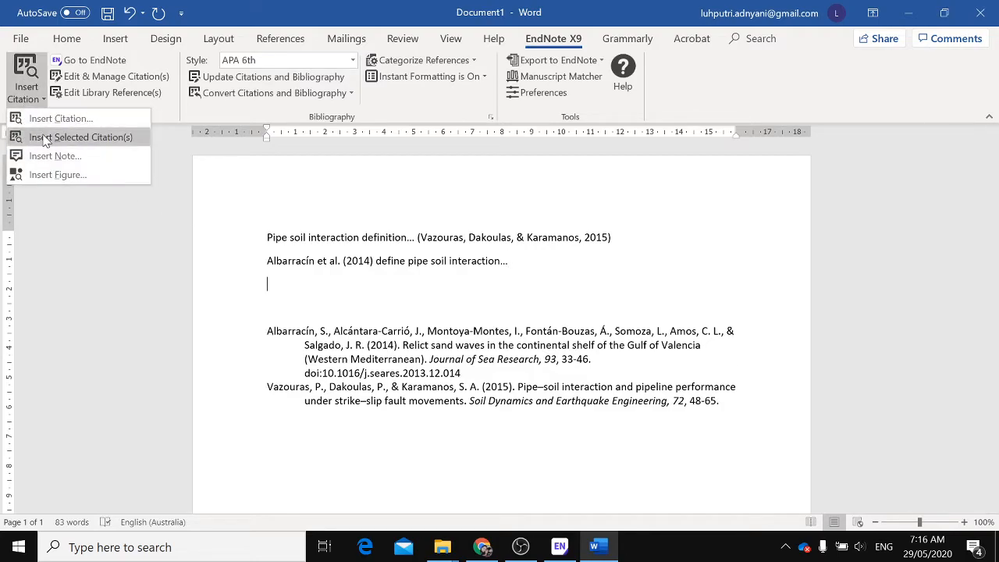
click(45, 138)
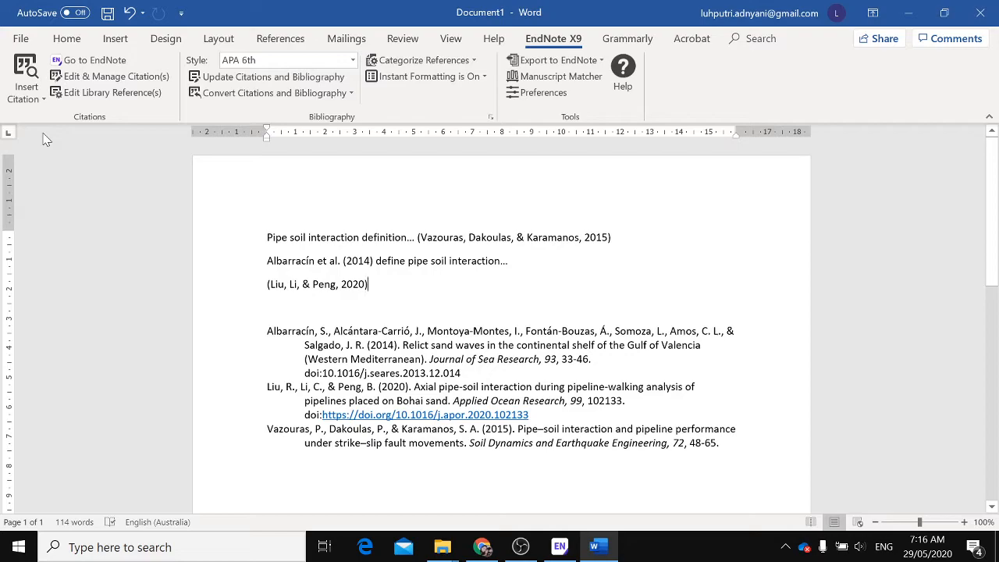
click(32, 100)
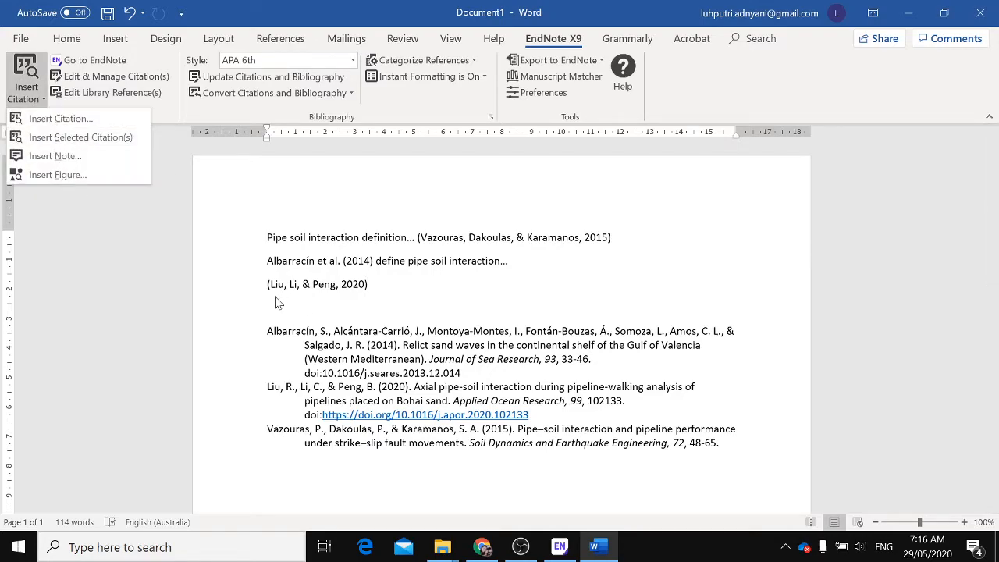
Switch to EndNote, show all references and select the Vazouras 2015 reference
click(559, 546)
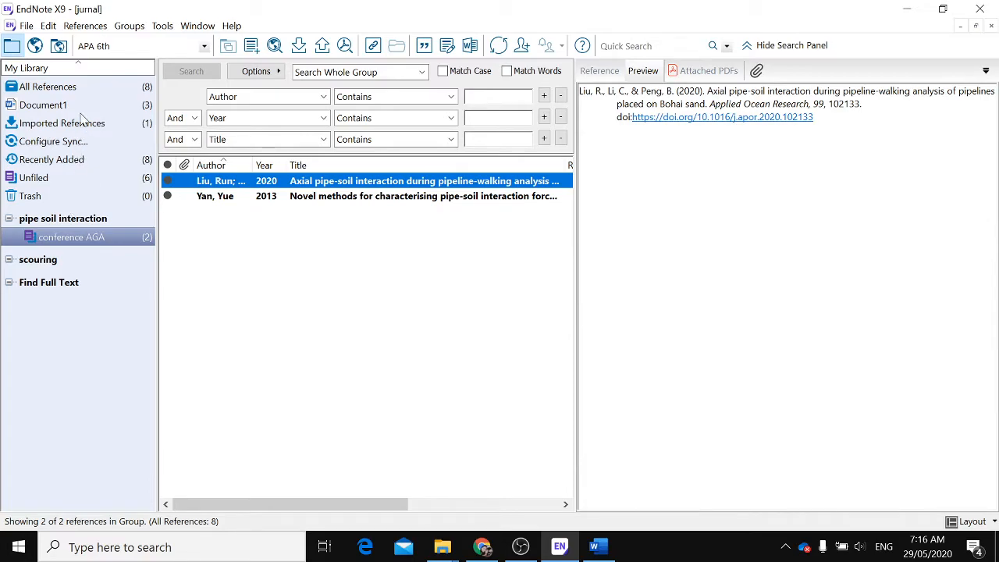
click(121, 93)
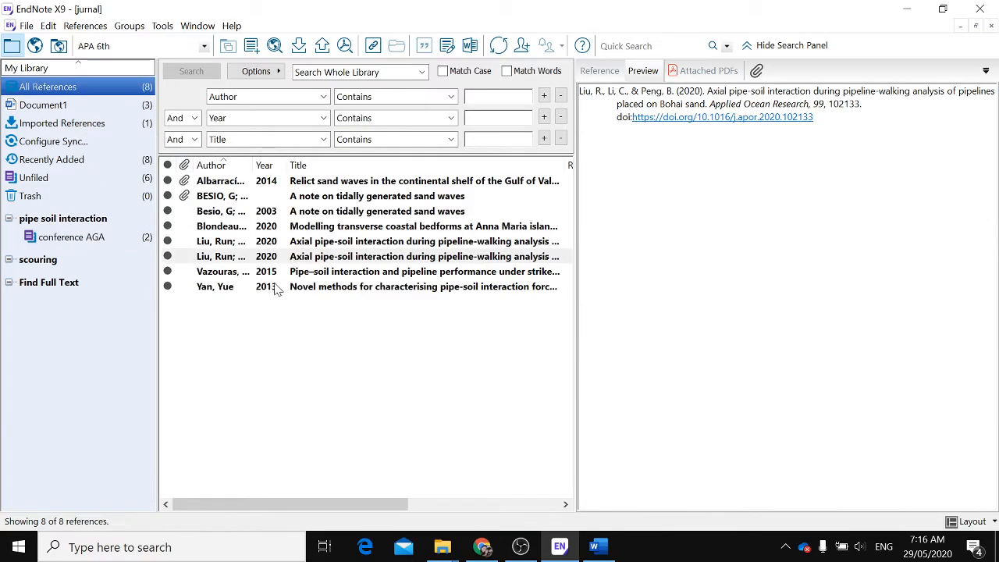
click(293, 274)
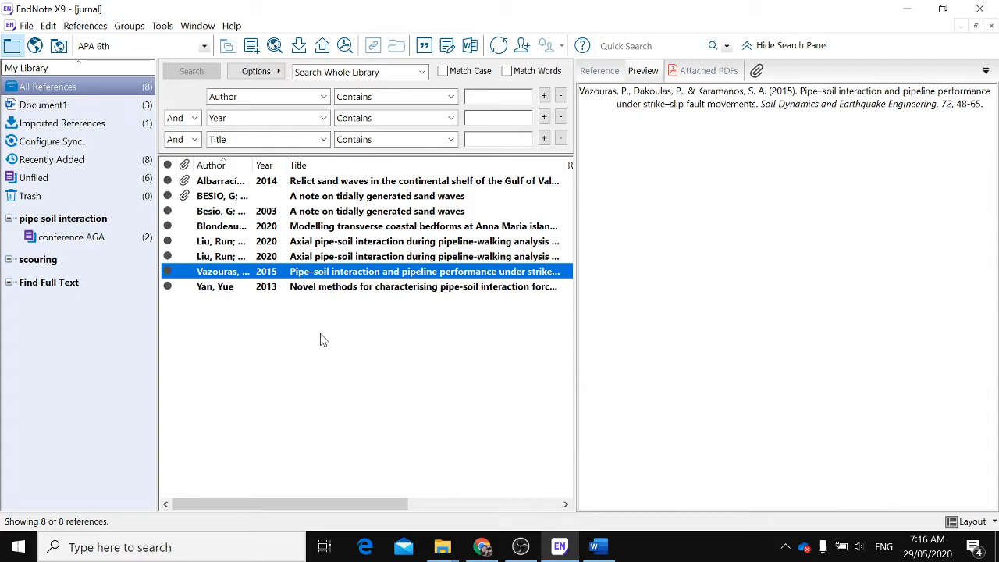
Return to Word and delete the Liu 2020 citation from the third line
click(598, 546)
drag(370, 285, 264, 284)
key(BackSpace)
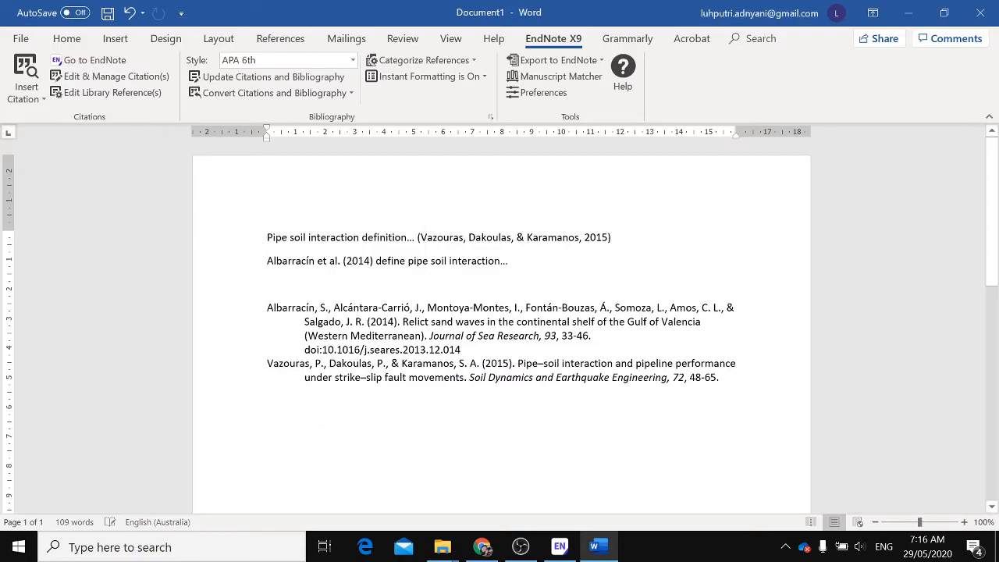
Insert the selected Vazouras 2015 citation on the empty line and start a new line
click(30, 100)
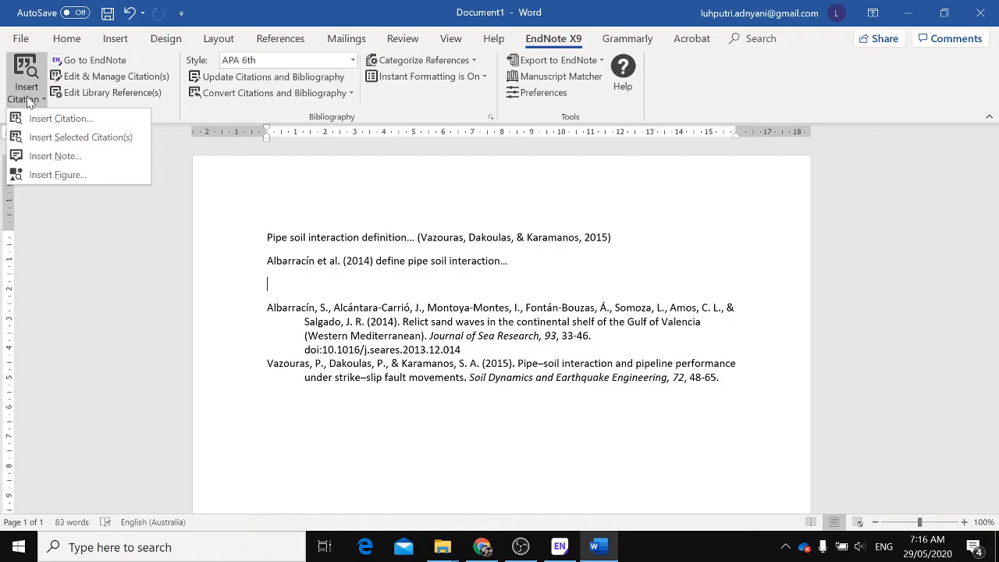
click(63, 138)
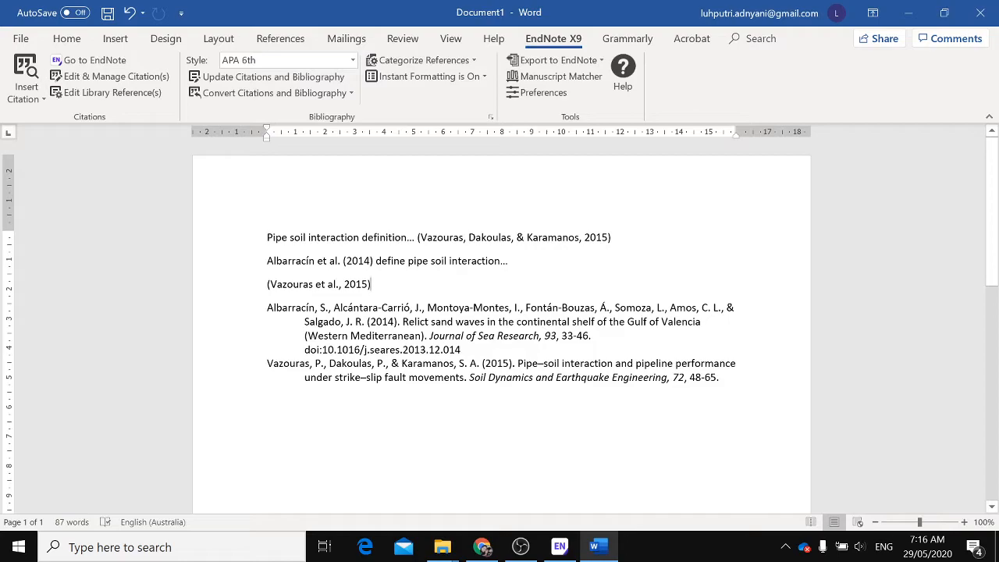
key(Return)
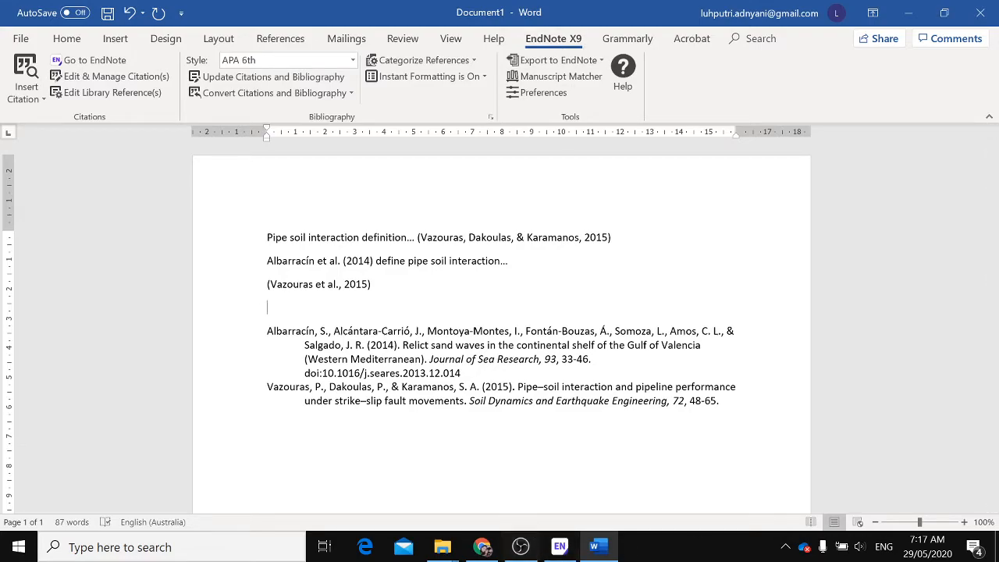
click(35, 94)
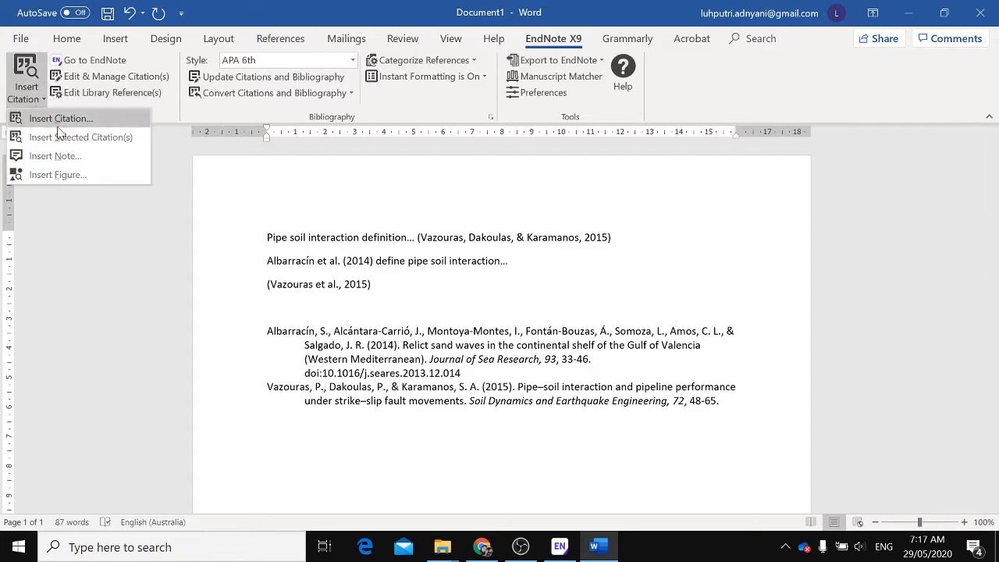
click(61, 123)
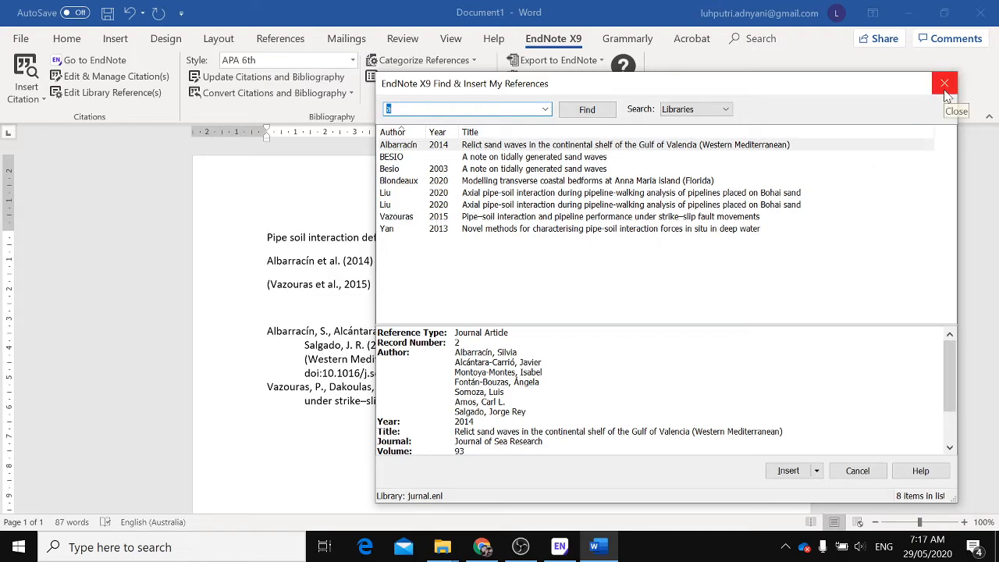
click(873, 474)
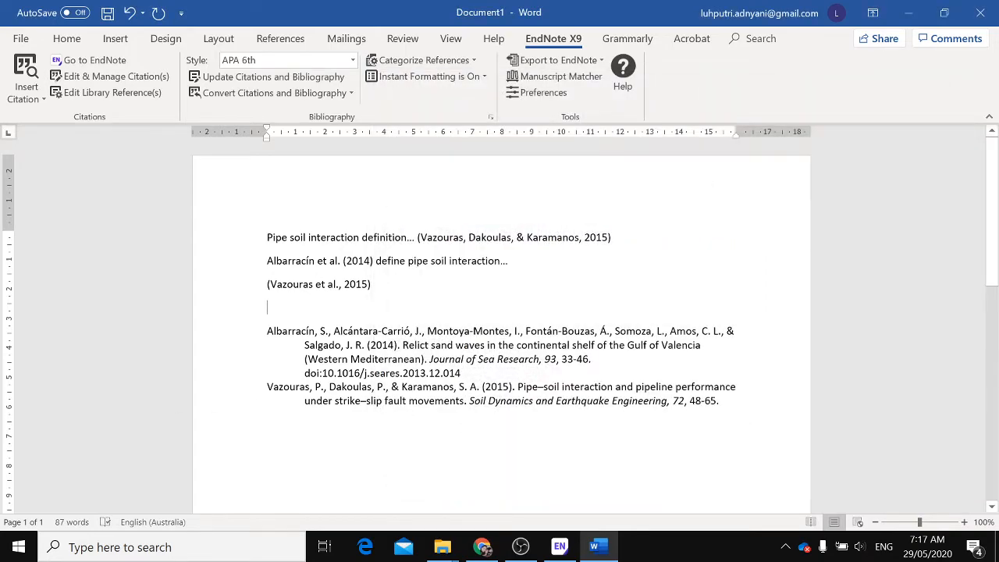
Switch to EndNote and insert the selected Vazouras 2015 citation into the document's new line
click(559, 546)
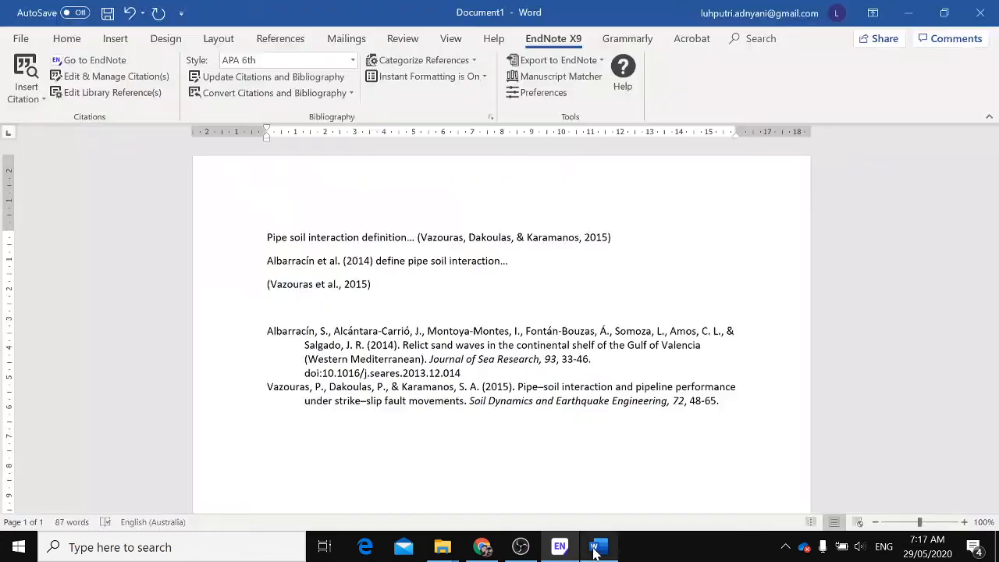
click(559, 548)
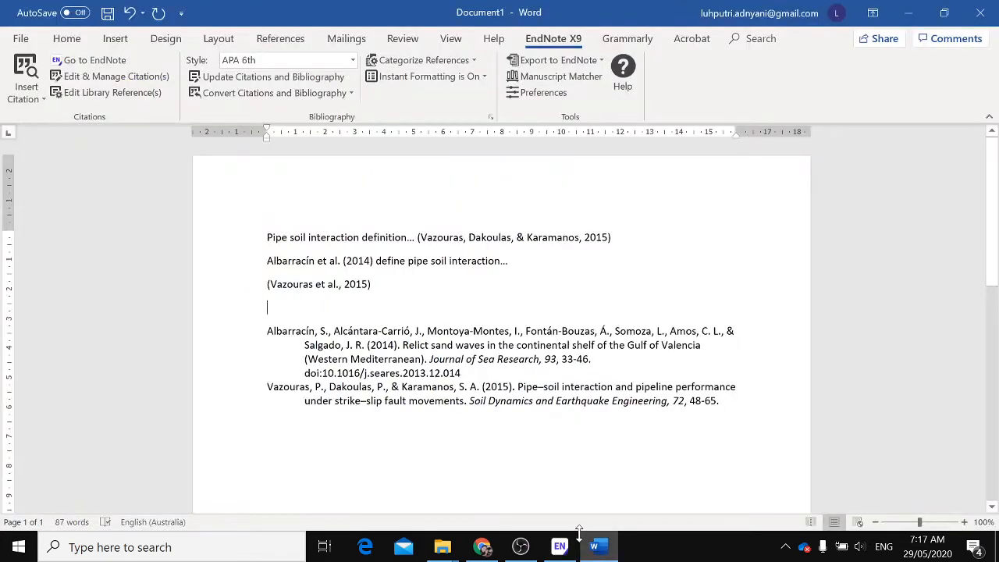
click(559, 548)
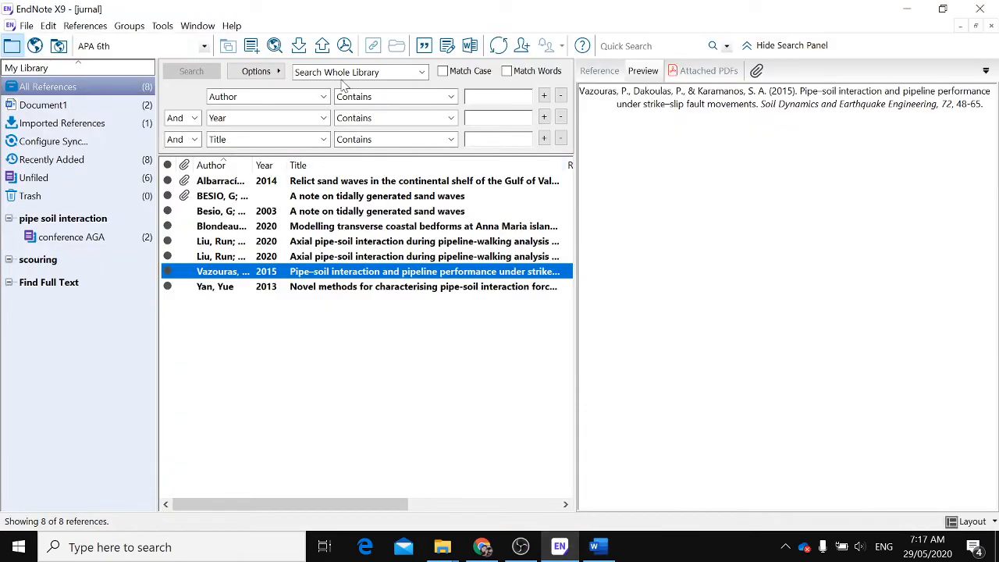
click(423, 48)
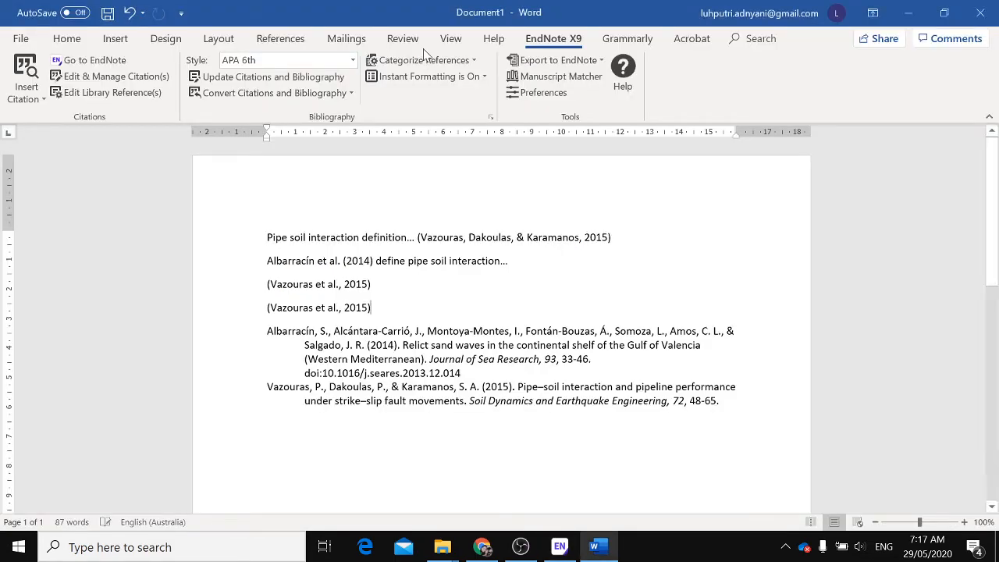
text(define)
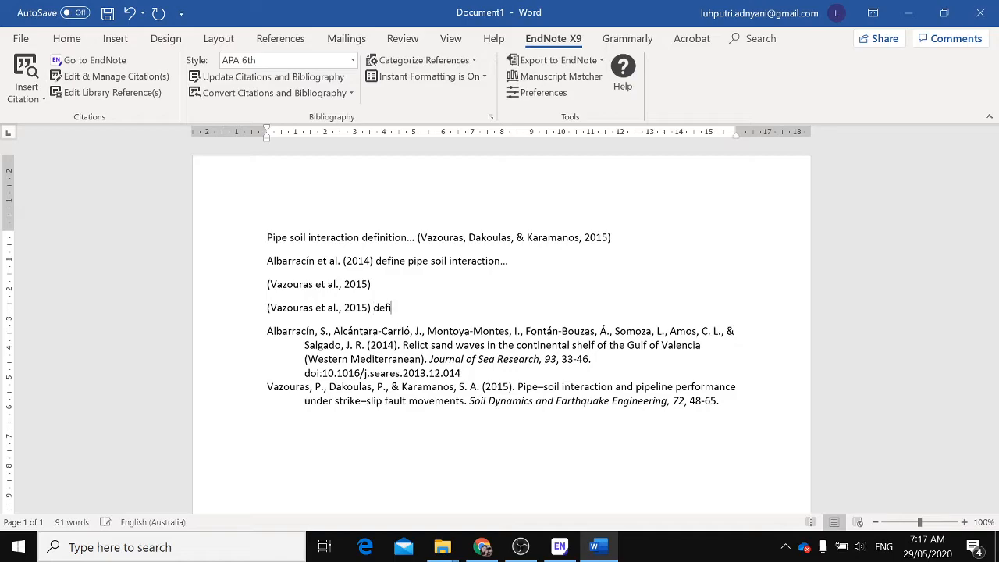
key(BackSpace)
key(BackSpace)
key(BackSpace)
key(BackSpace)
key(BackSpace)
key(BackSpace)
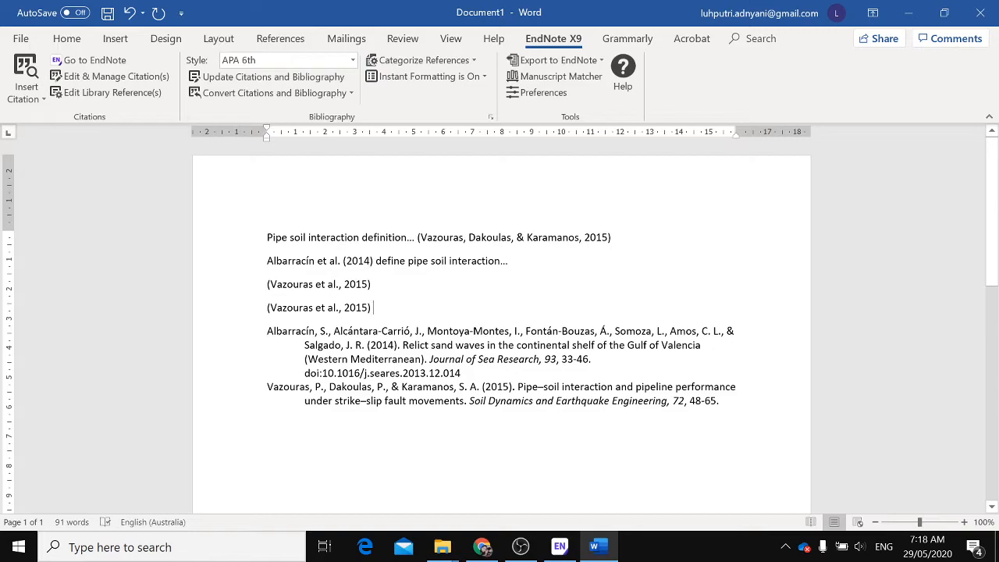
Change the formatting of the last Vazouras citation to Display as: Author (Year)
click(328, 307)
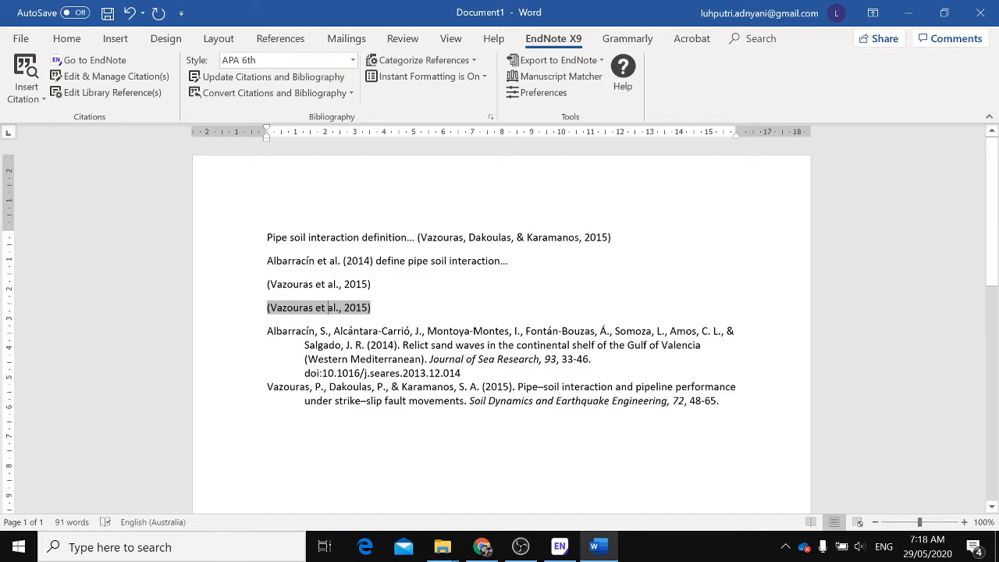
drag(267, 261, 381, 261)
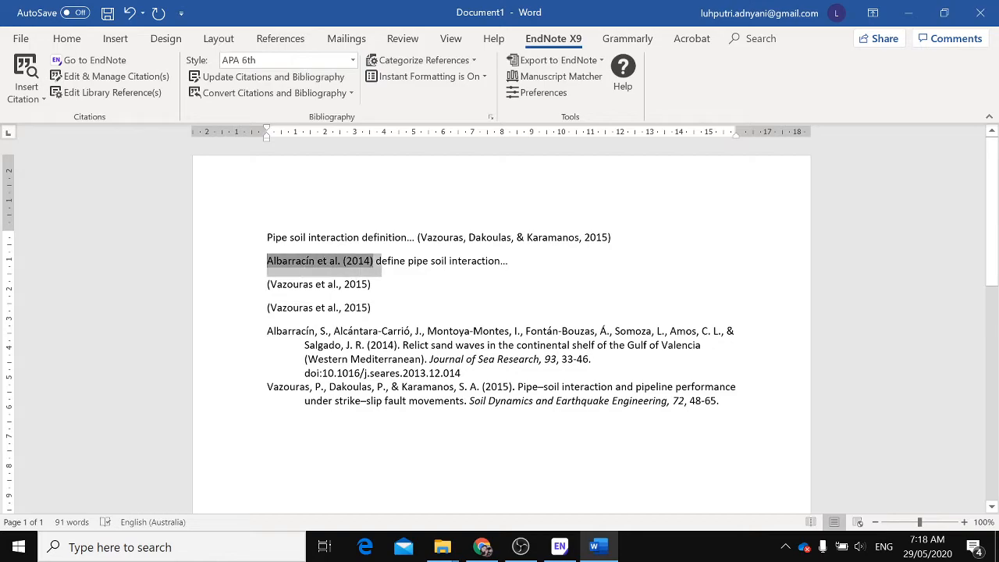
click(369, 308)
click(129, 77)
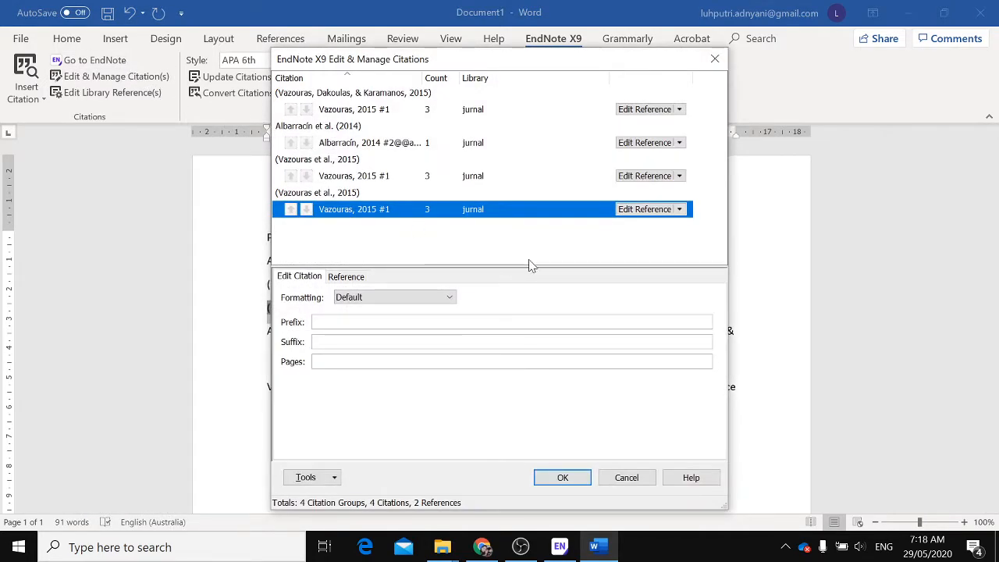
click(680, 211)
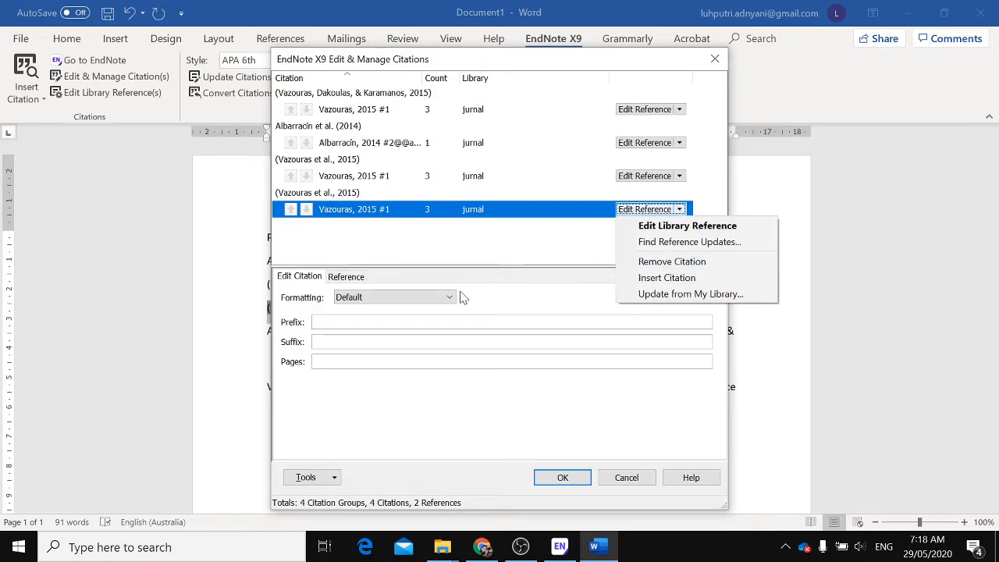
click(414, 303)
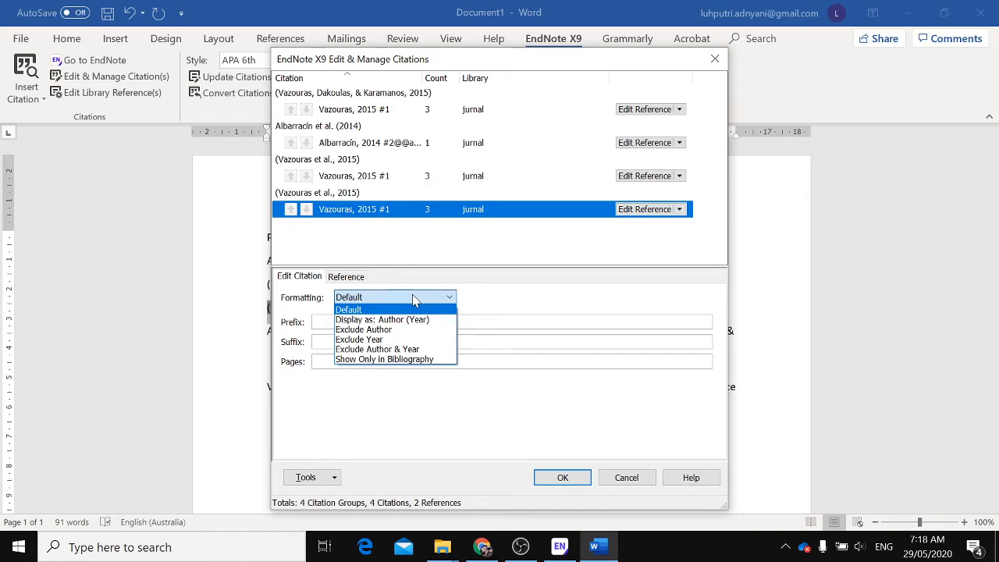
click(407, 322)
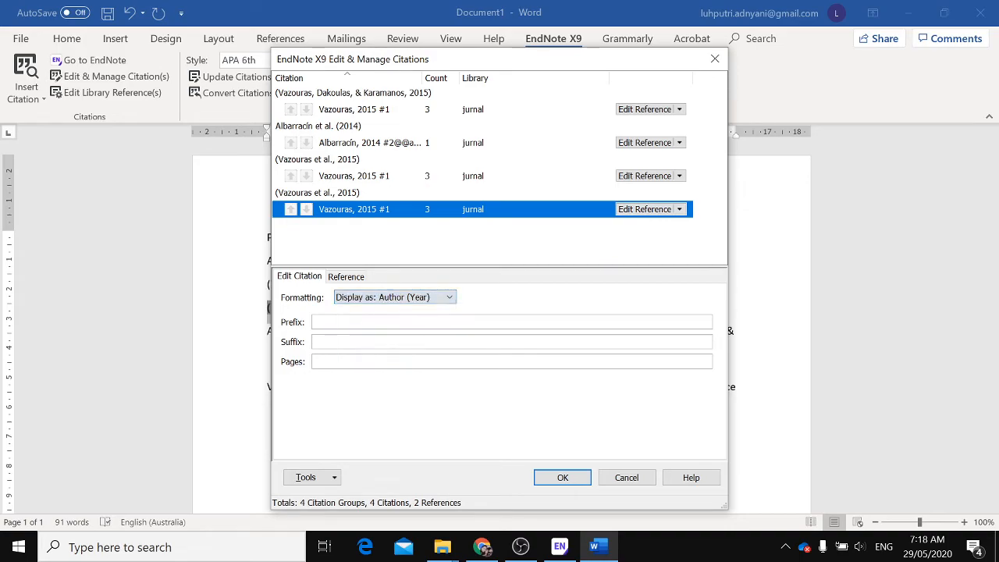
click(559, 478)
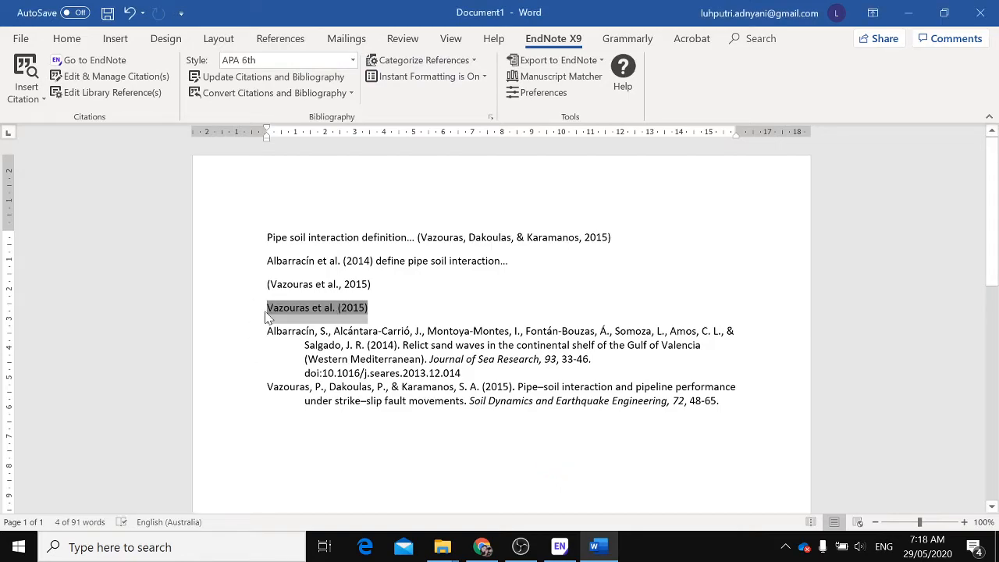
key(Right)
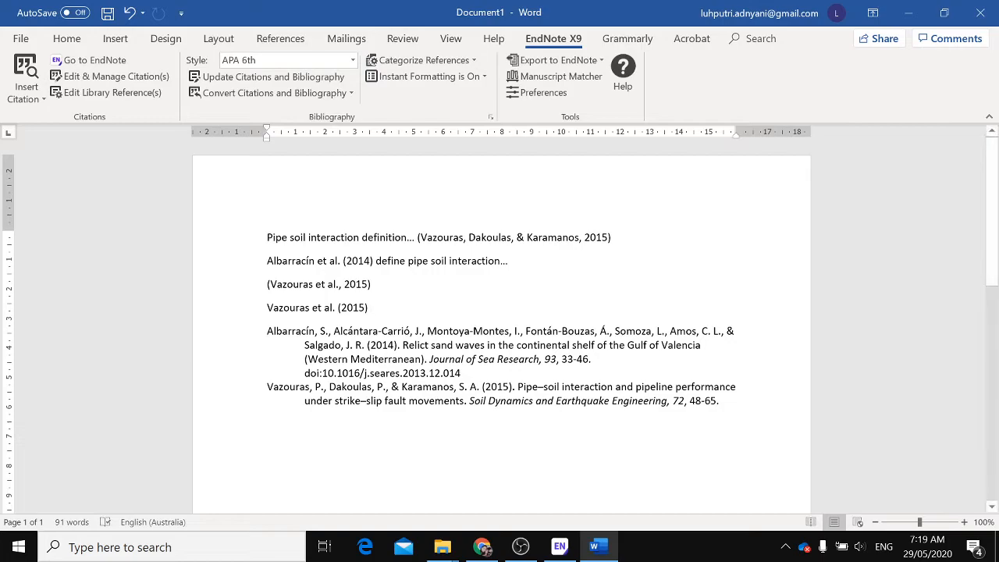
Switch to EndNote and add the note "definition pipe-soil" to the selected Vazouras 2015 reference's Notes field
scroll(499, 312, down, 3)
scroll(499, 312, up, 3)
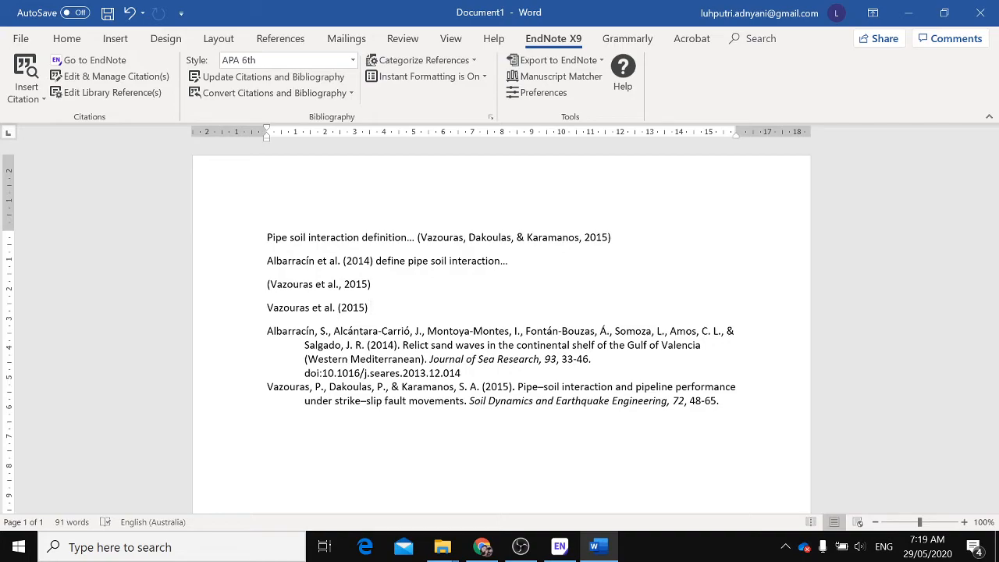
click(560, 547)
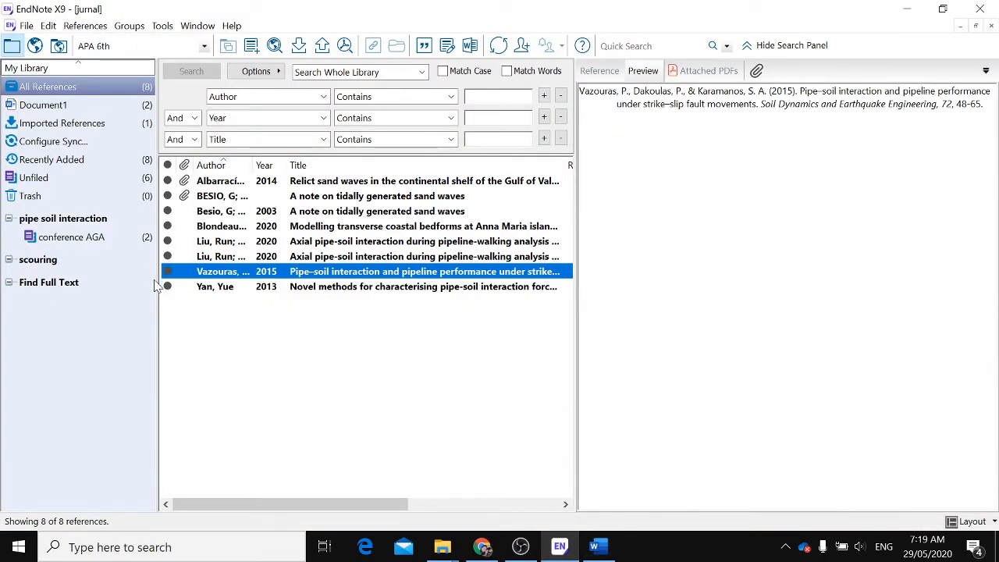
click(609, 74)
drag(995, 197, 996, 430)
click(625, 256)
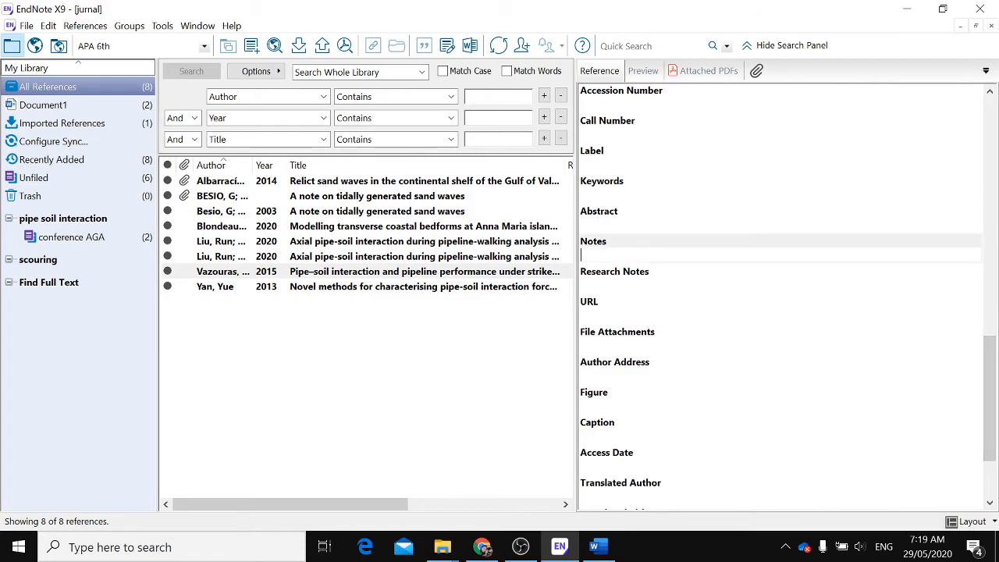
text(definition pipe-soil)
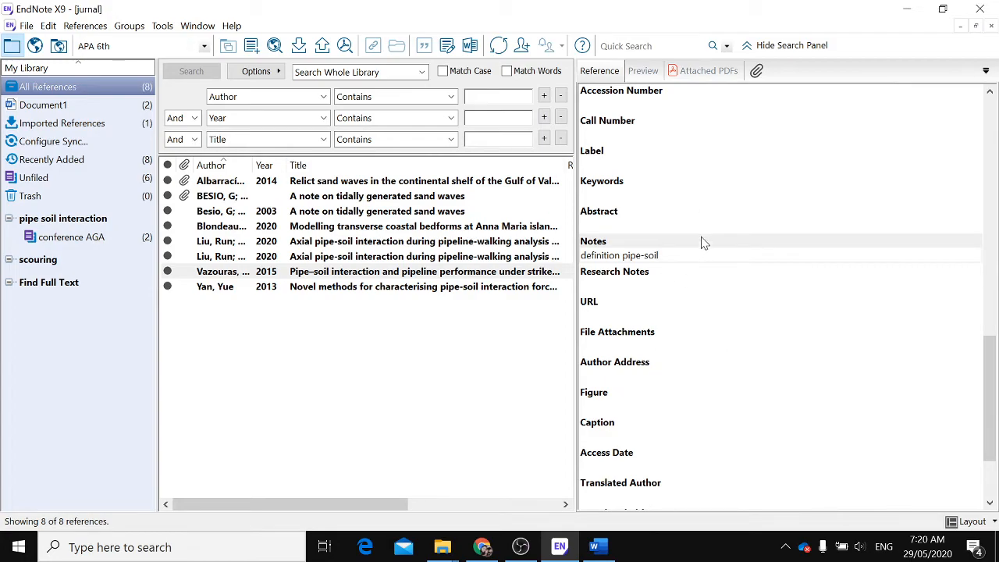
scroll(677, 303, down, 1)
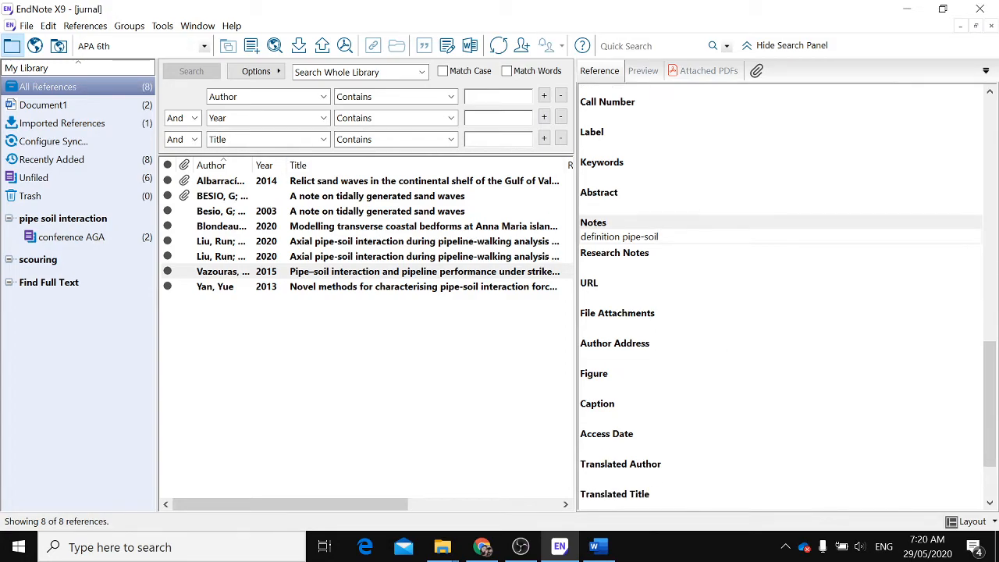
scroll(687, 281, down, 1)
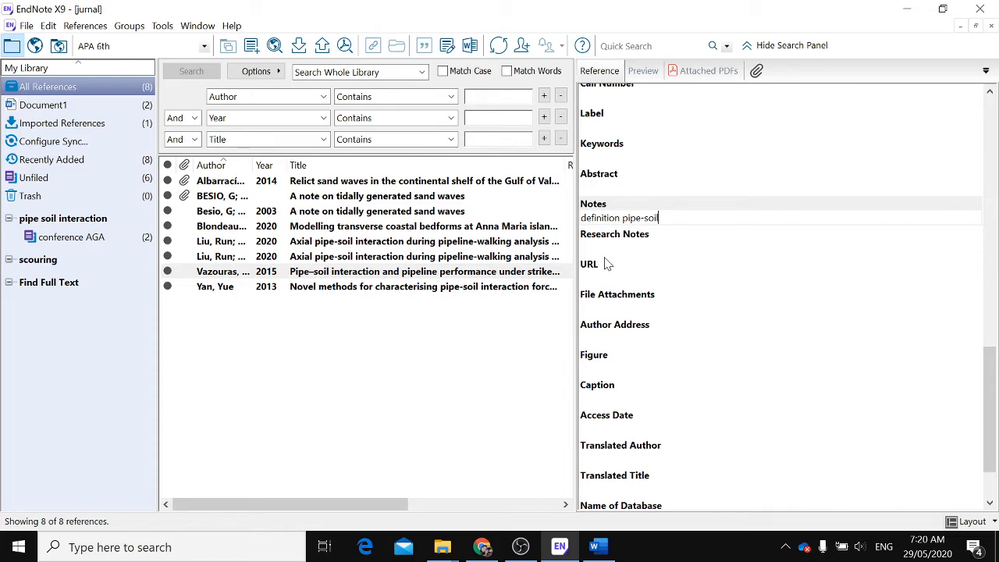
scroll(612, 392, down, 1)
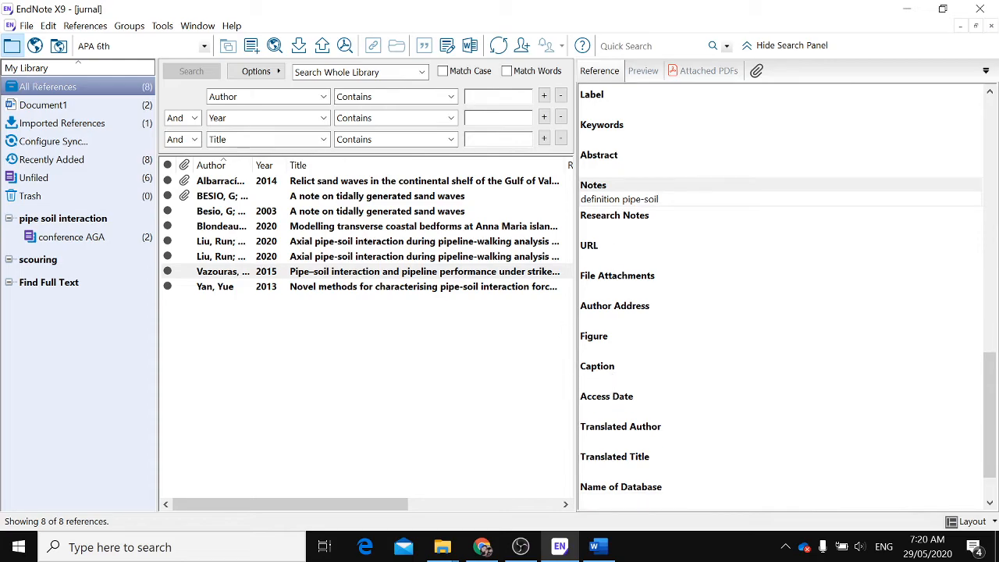
click(473, 382)
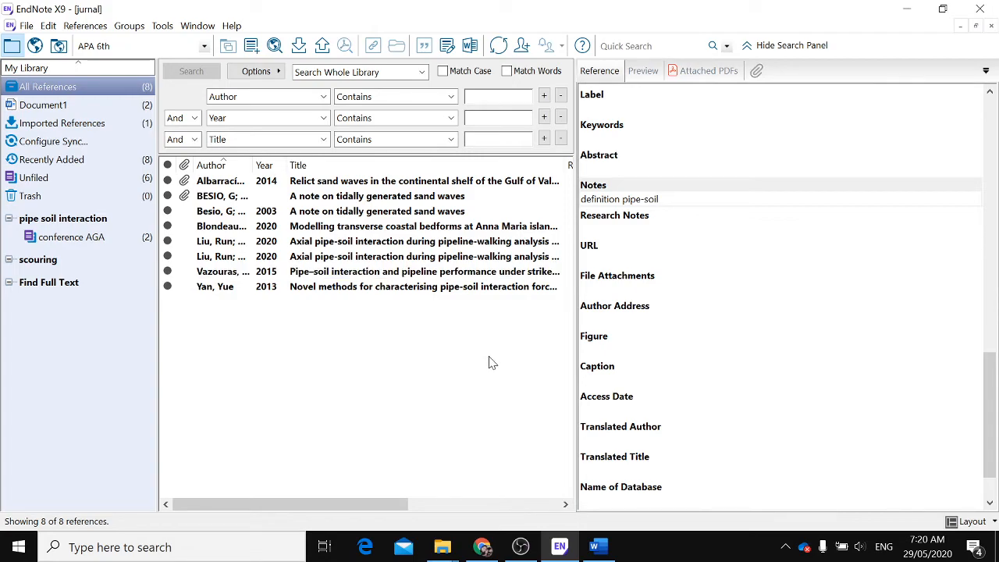
click(93, 85)
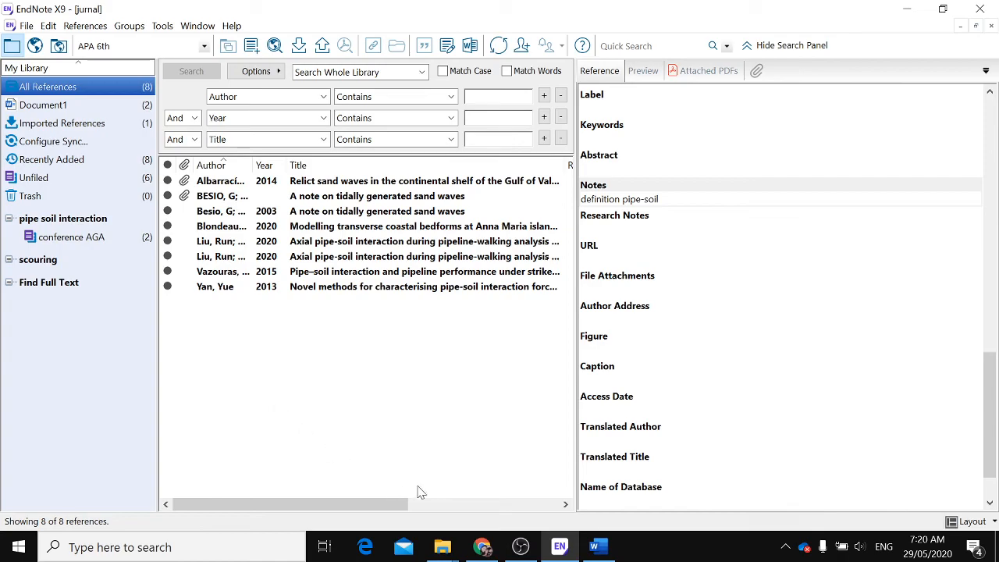
click(475, 97)
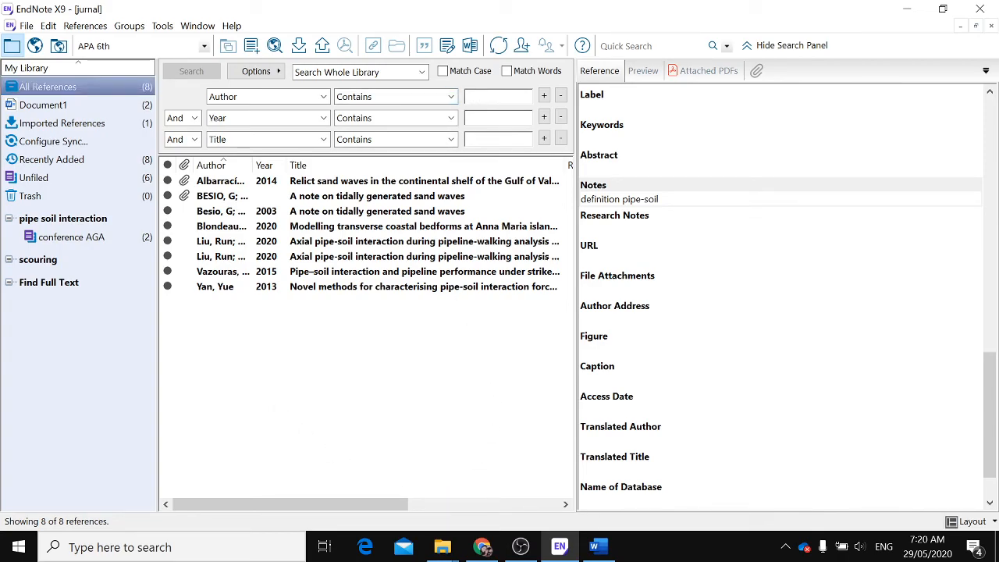
click(31, 28)
click(78, 131)
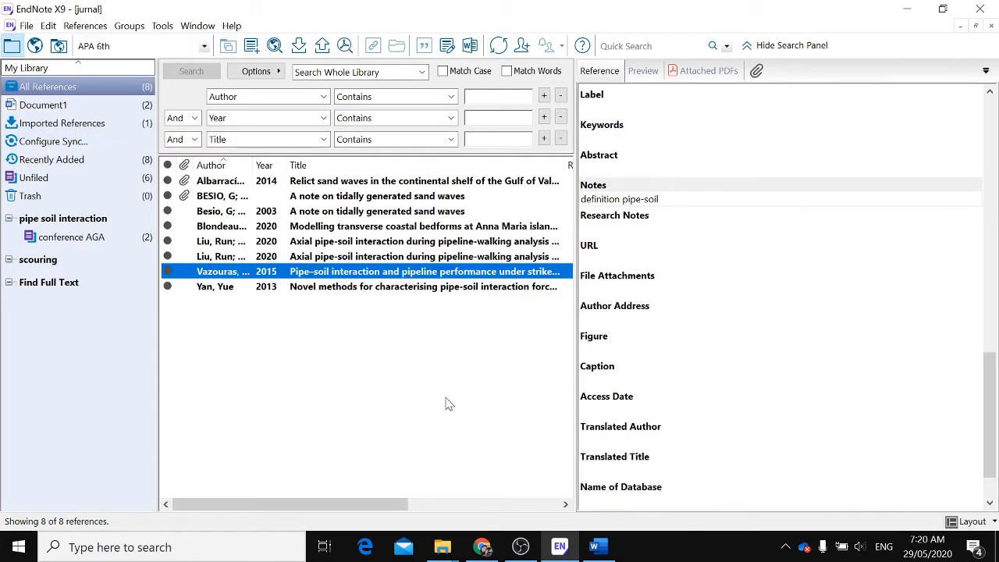
Search the whole library for references whose Notes contain "definition"
click(243, 99)
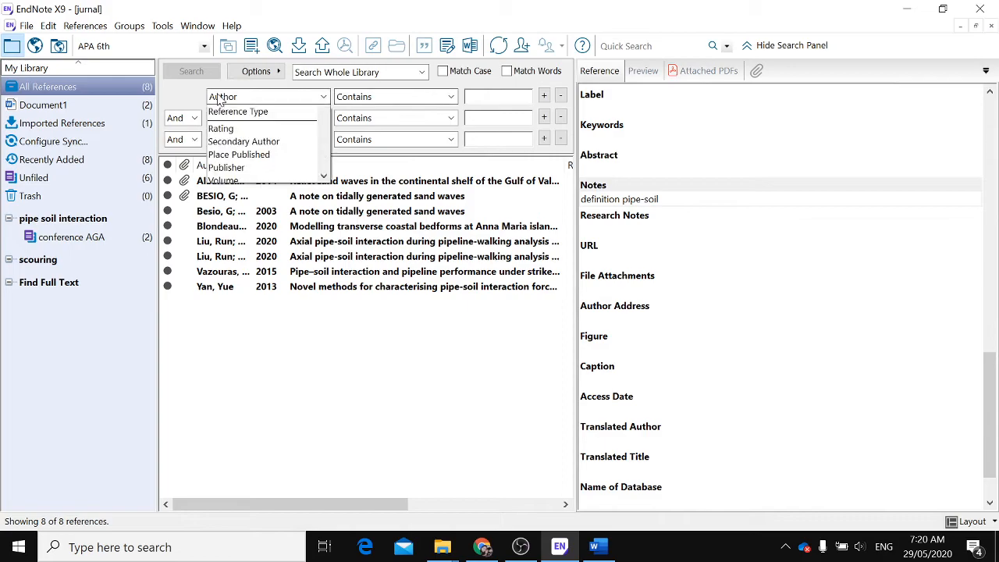
scroll(231, 125, up, 2)
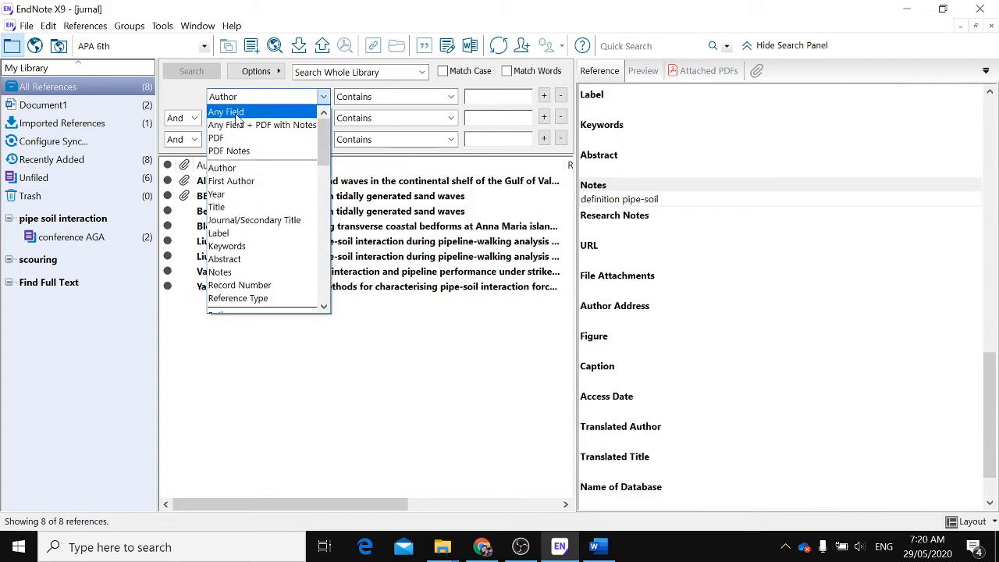
click(234, 112)
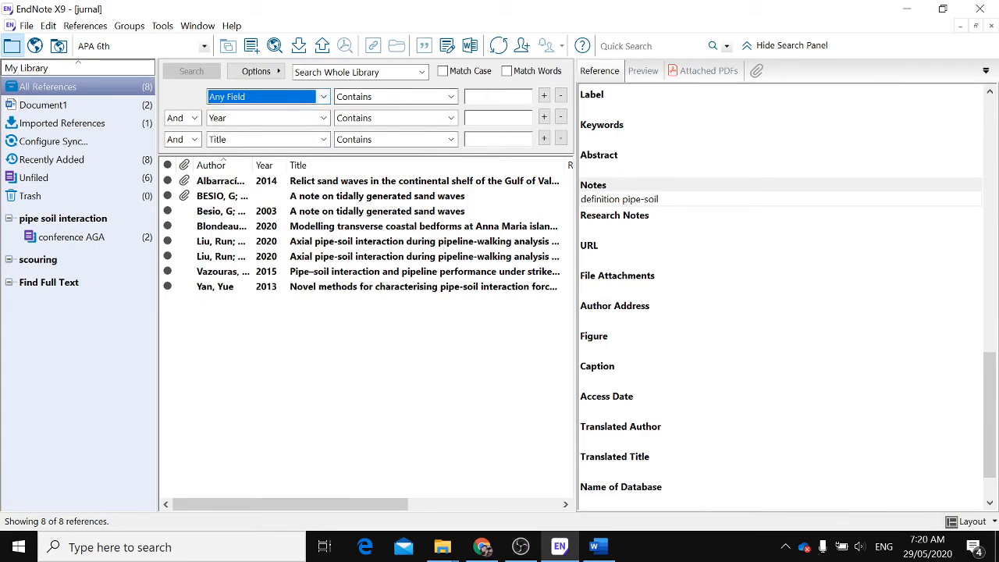
click(482, 97)
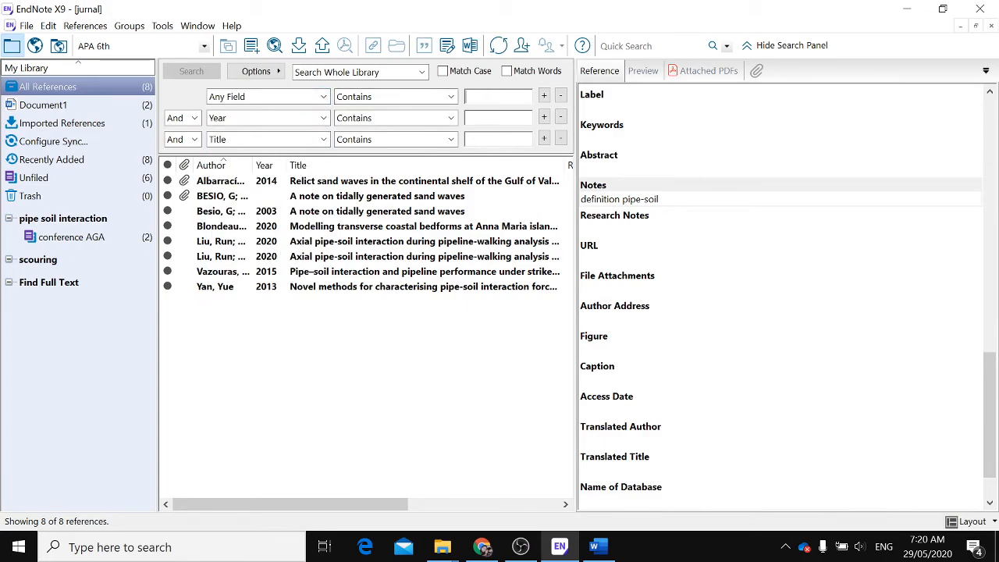
click(322, 97)
scroll(265, 229, down, 1)
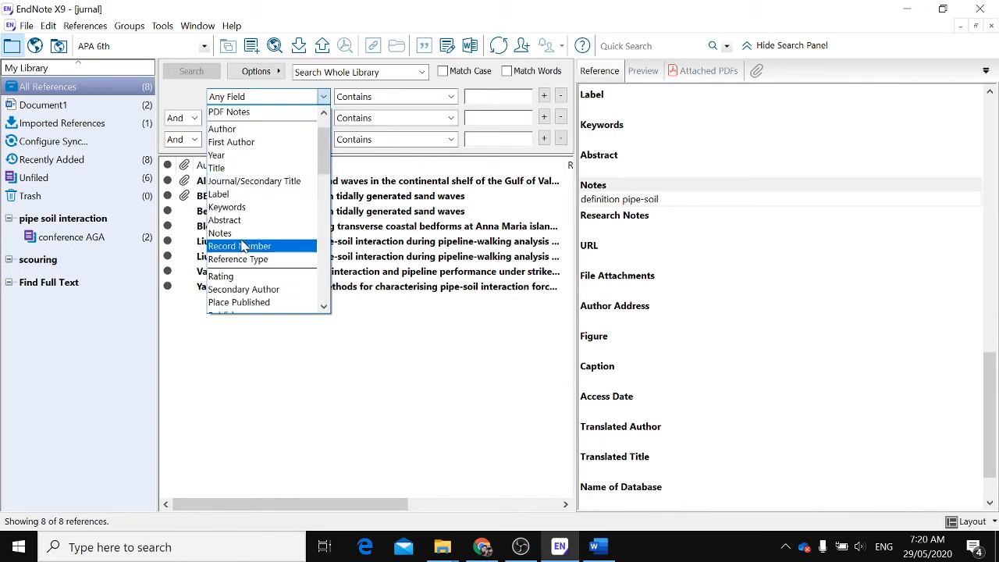
click(239, 234)
click(488, 94)
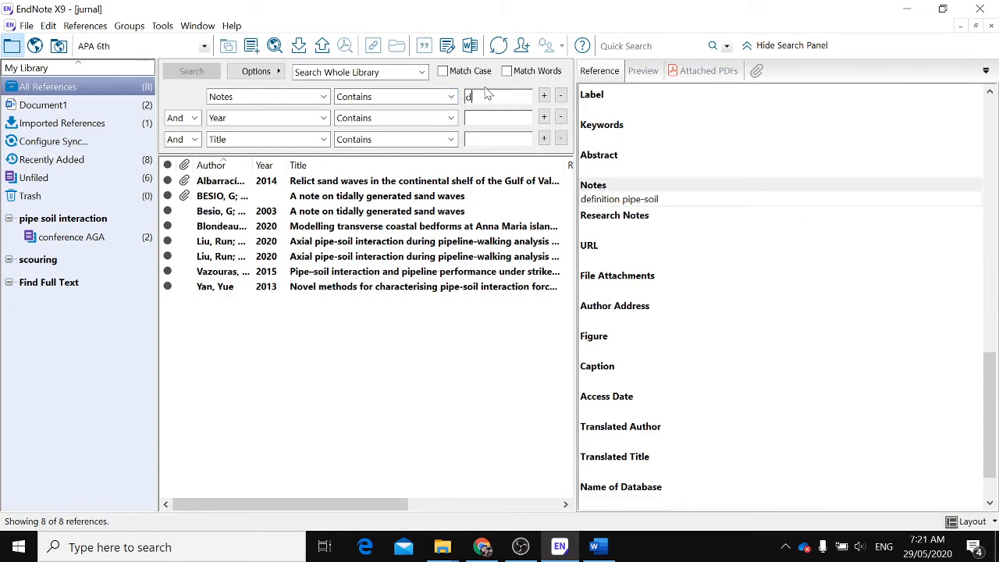
text(definition)
key(Return)
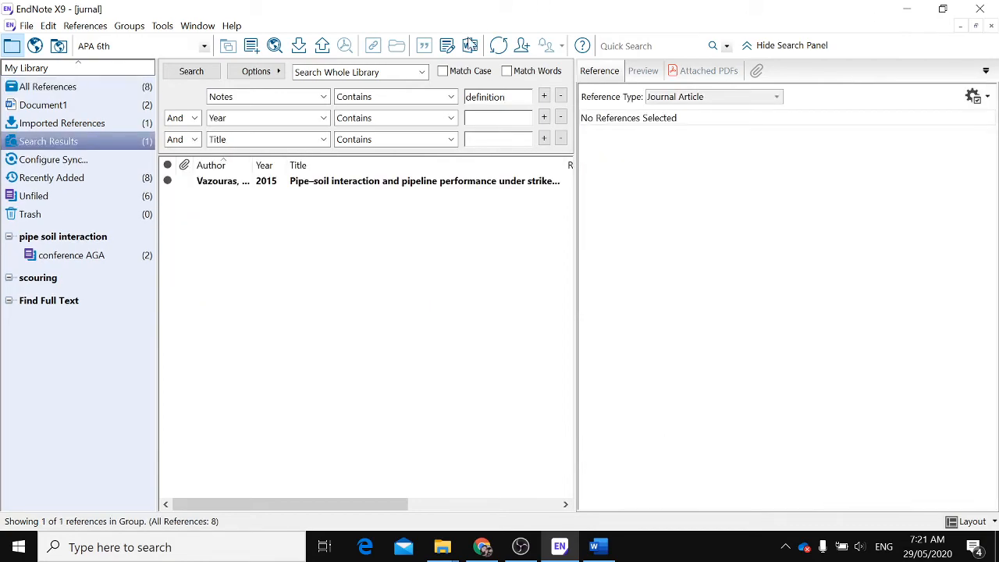
Examine the details of the Vazouras 2015 reference found by the search
click(437, 182)
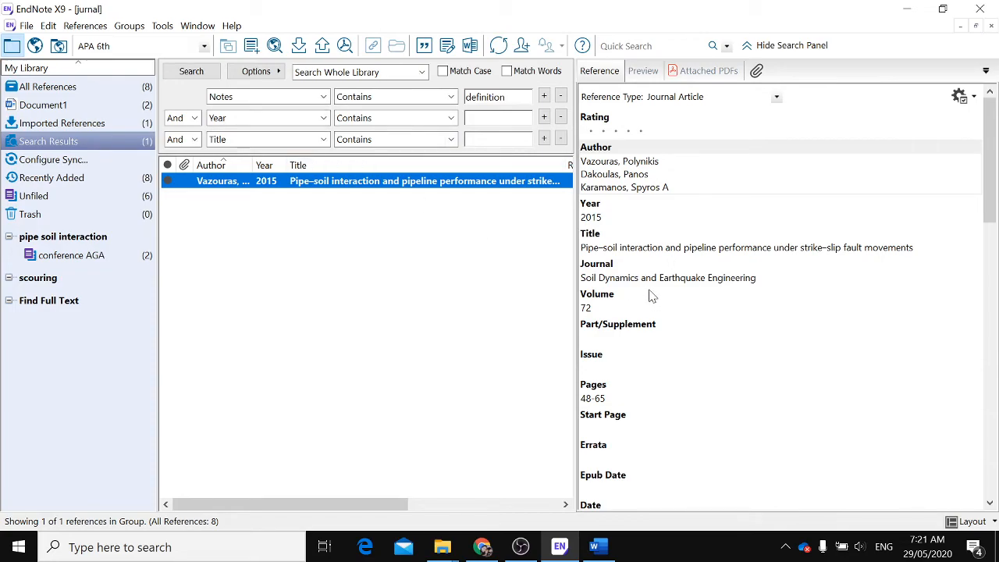
scroll(651, 294, down, 2)
scroll(651, 294, down, 1)
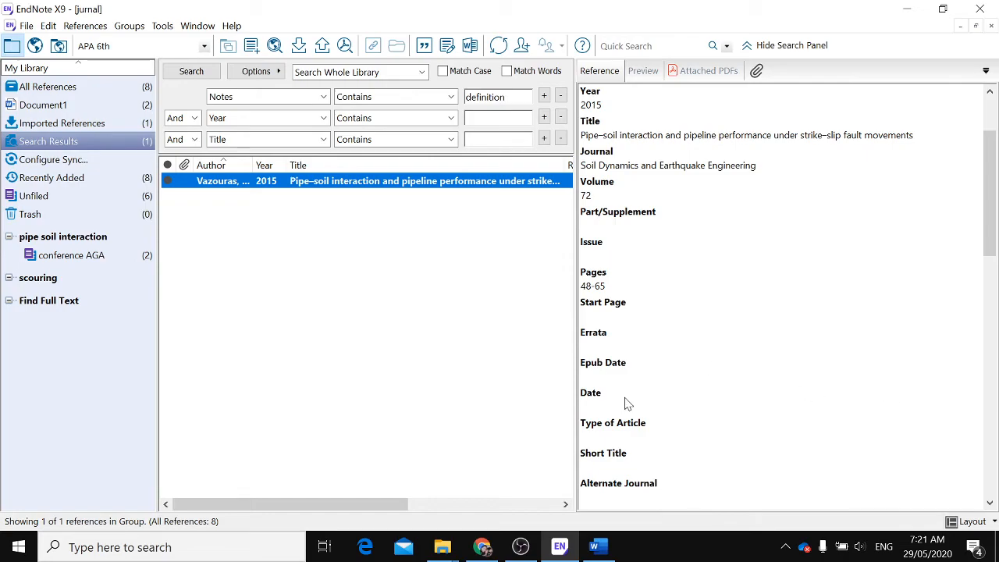
scroll(631, 402, down, 3)
scroll(634, 395, down, 2)
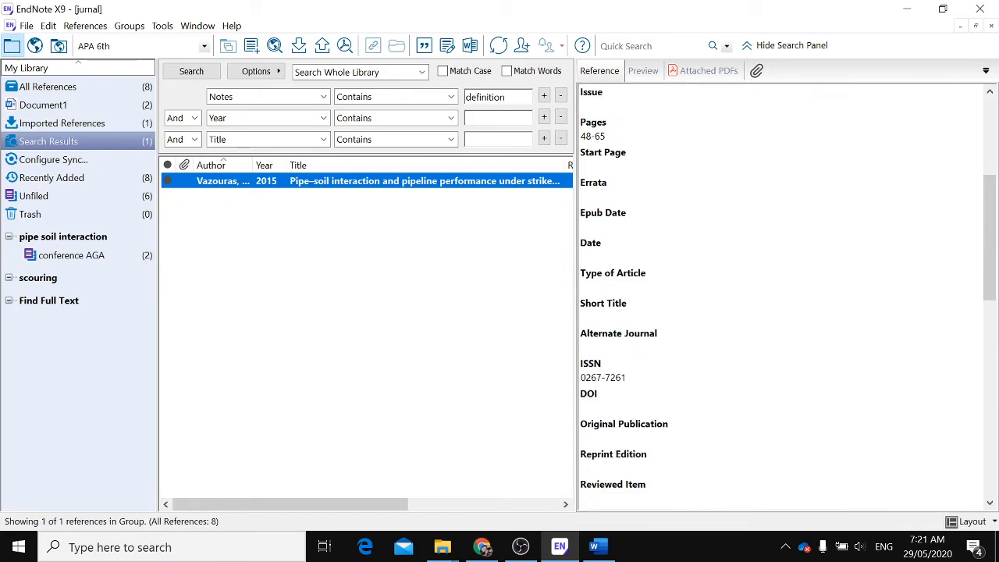
double_click(486, 97)
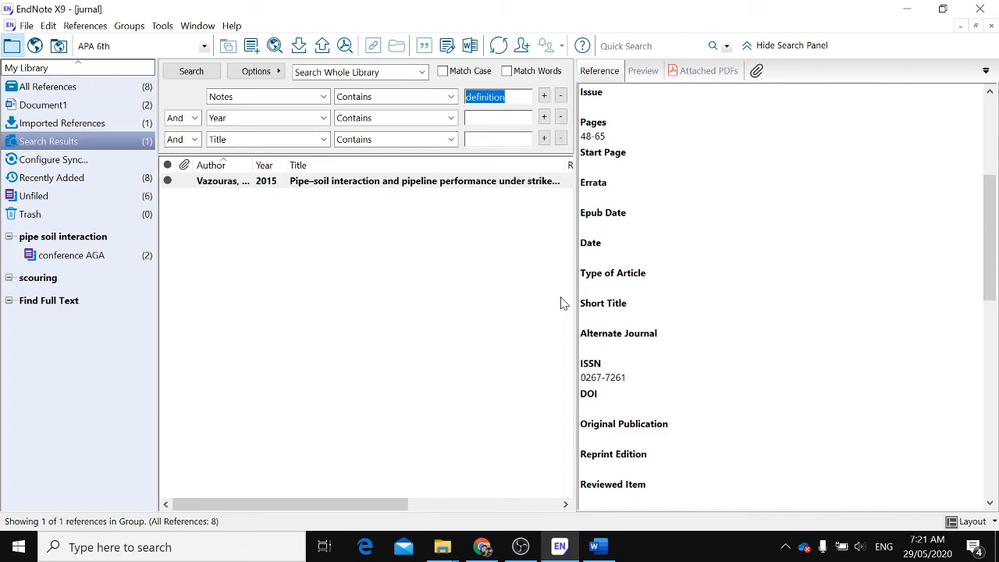
scroll(516, 359, right, 2)
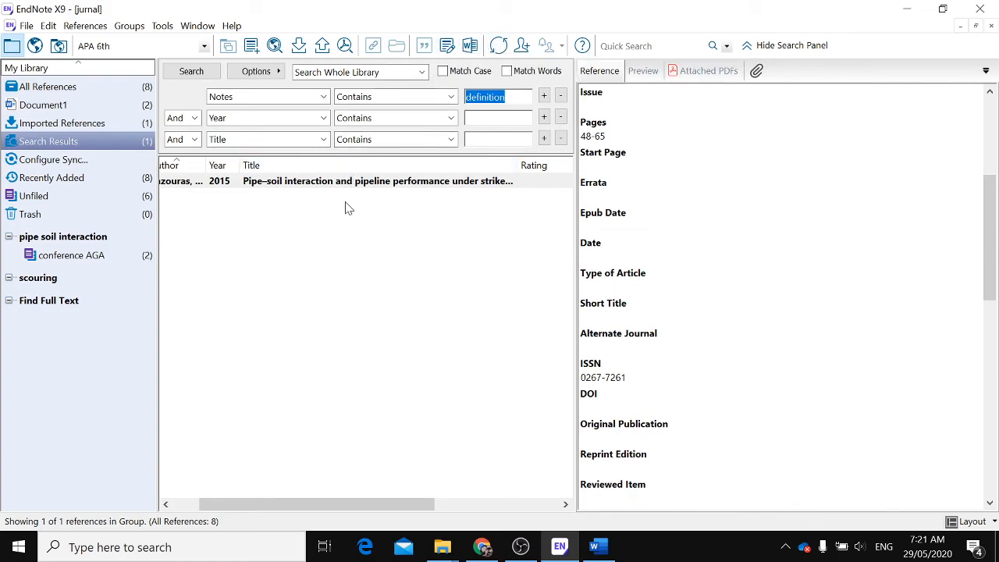
Back in Word, add a blank line after the last citation and change the citation style to IEEE
click(597, 549)
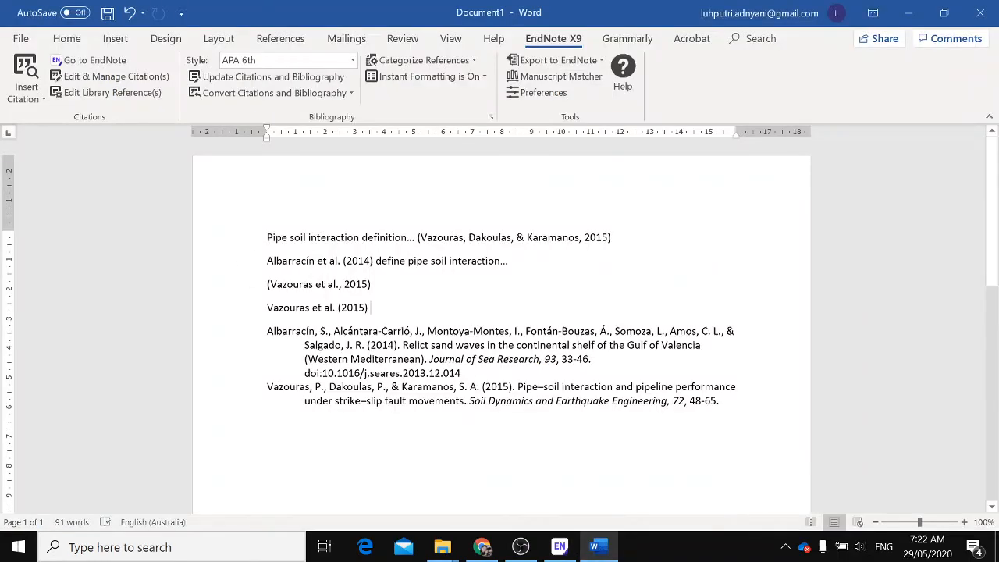
key(Return)
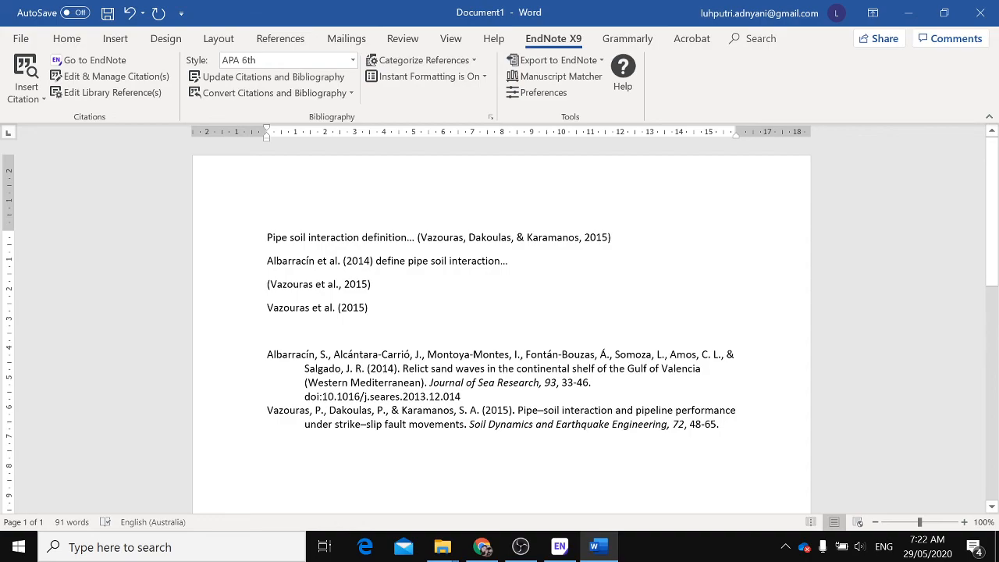
drag(266, 354, 719, 425)
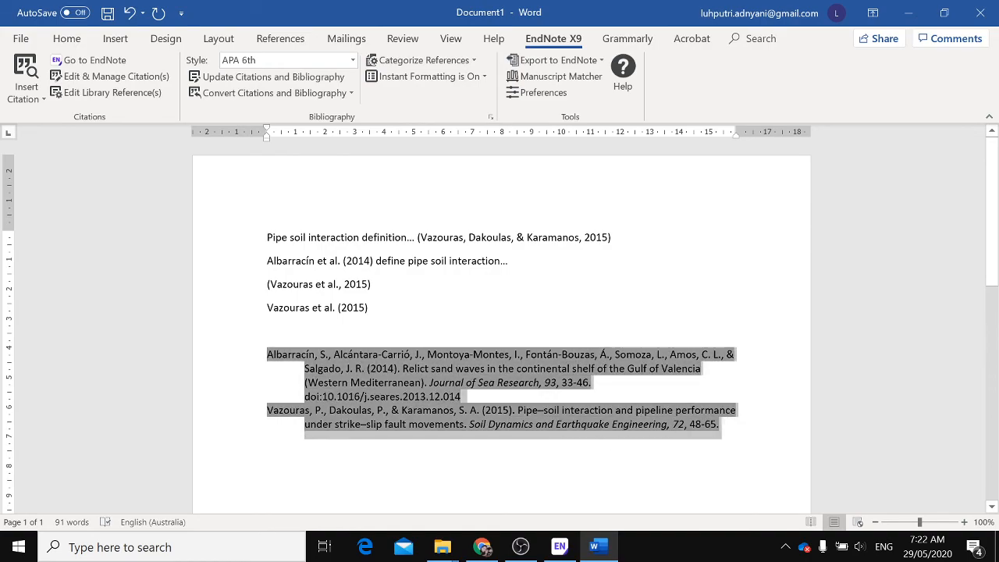
click(353, 61)
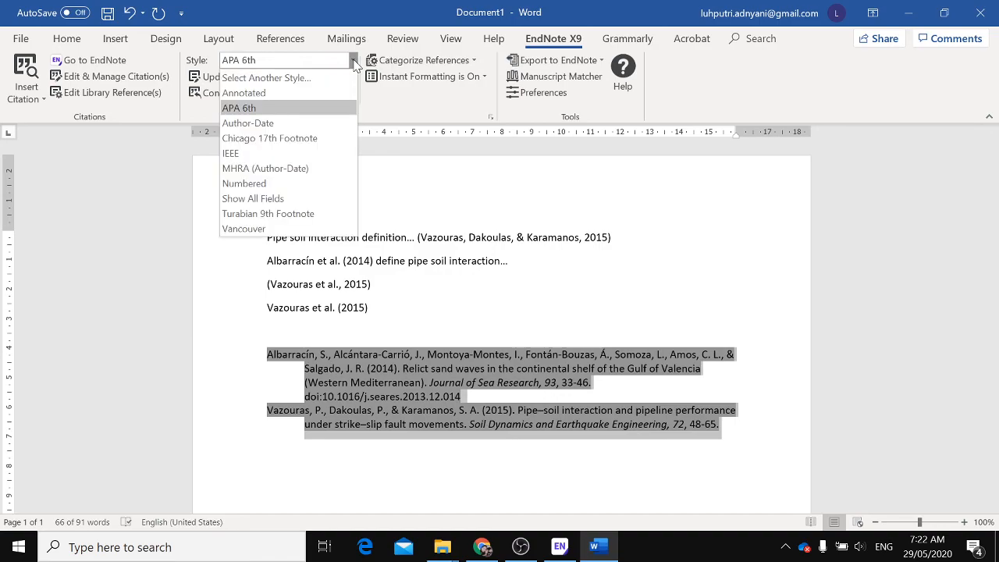
click(248, 154)
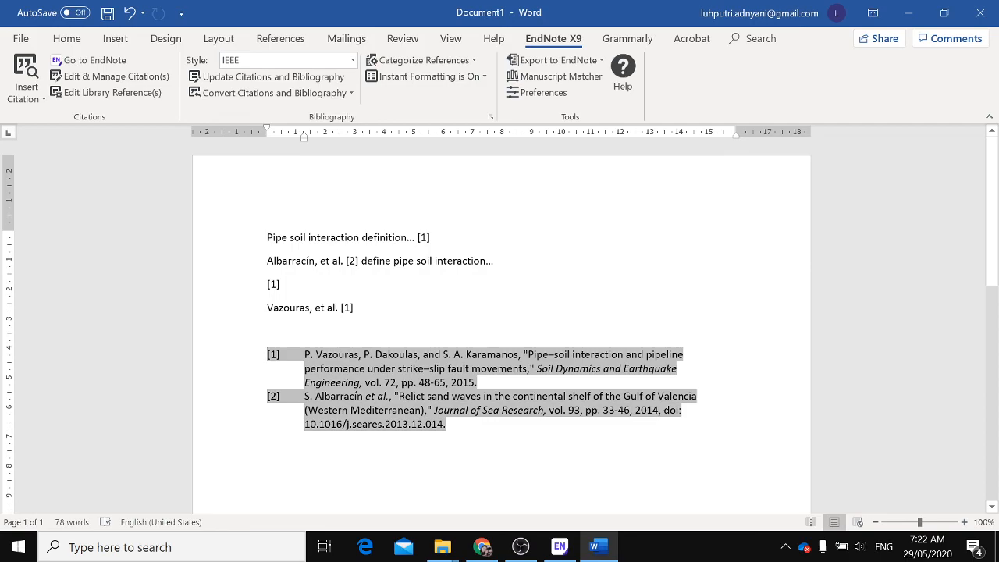
click(521, 549)
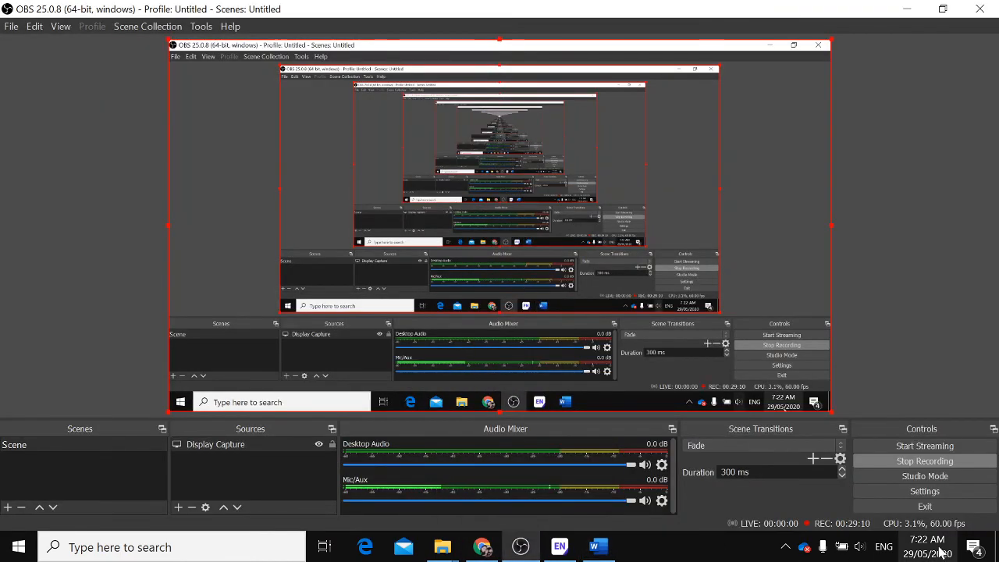